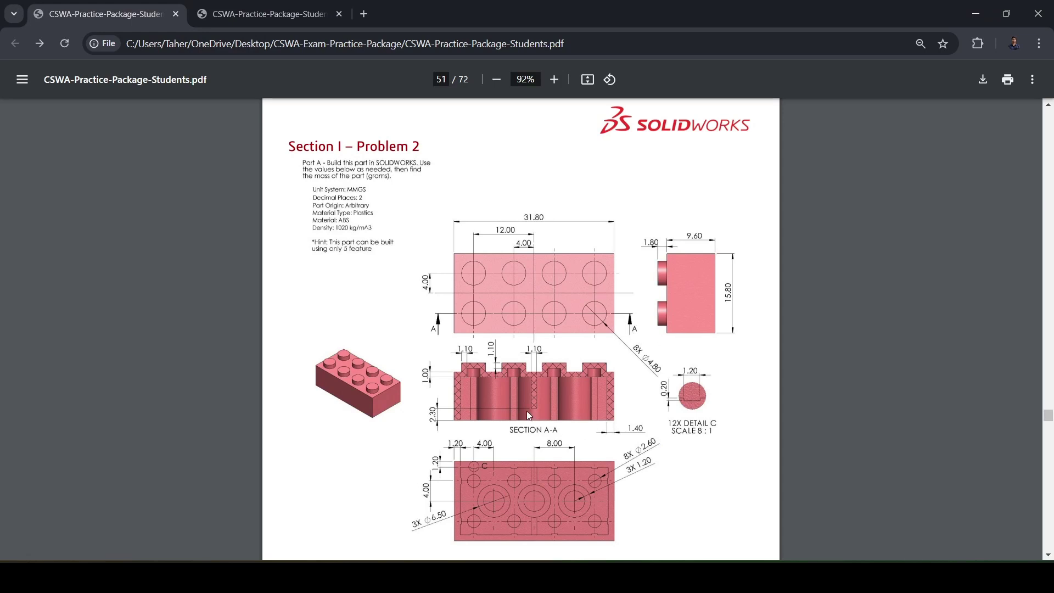
Step: Roll the finished brick back to its base block, then restore the studs, orbiting to inspect
click(694, 503)
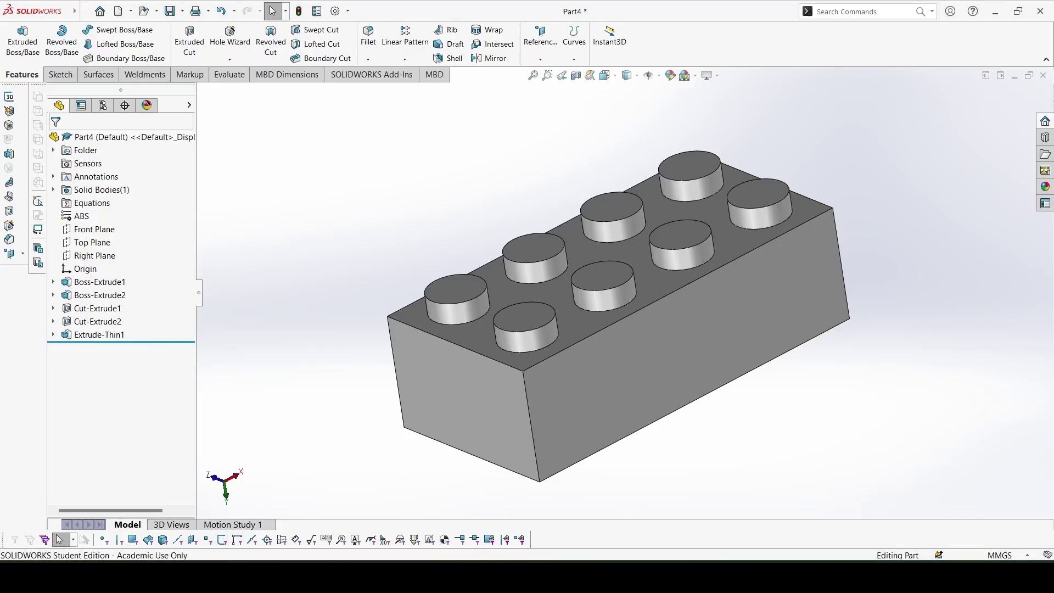
mouse_move(702, 422)
middle_down()
mouse_move(711, 327)
mouse_move(661, 381)
middle_up()
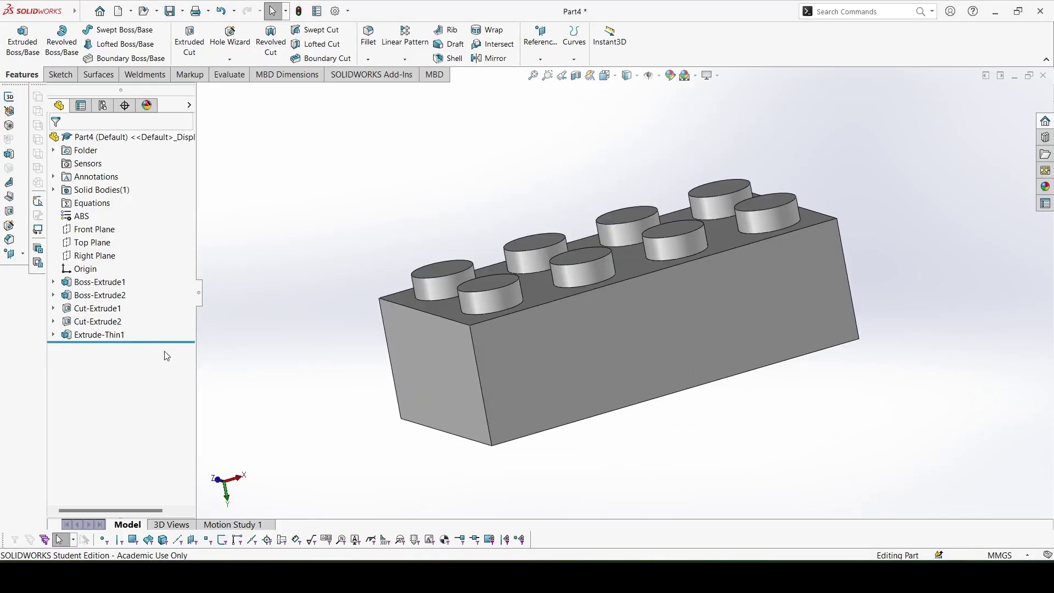
drag(163, 342, 163, 288)
mouse_move(572, 340)
middle_down()
mouse_move(555, 208)
mouse_move(618, 338)
middle_up()
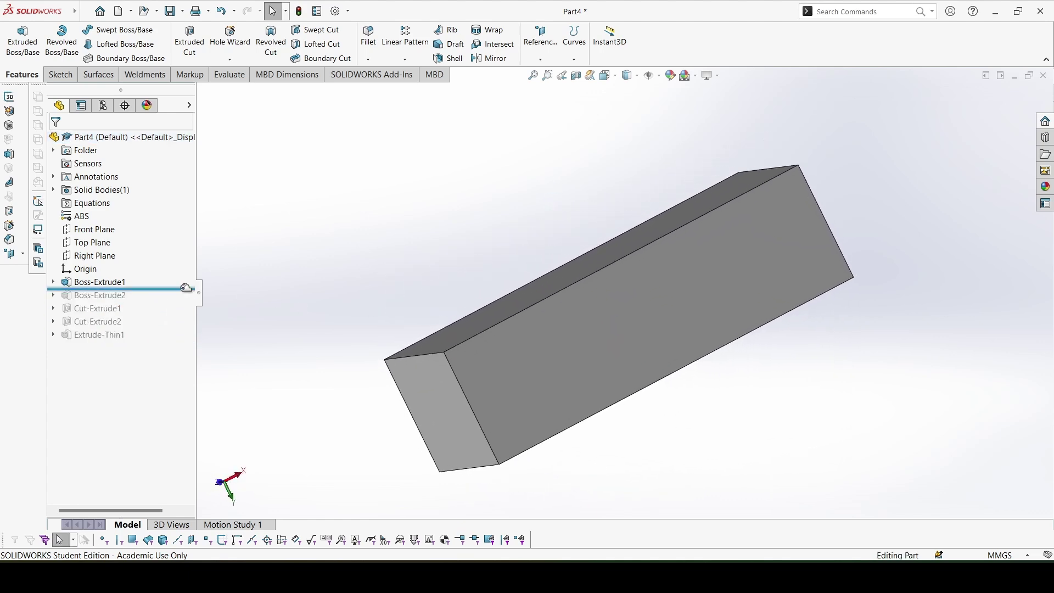
drag(188, 289, 188, 302)
mouse_move(732, 241)
middle_down()
mouse_move(731, 212)
mouse_move(664, 172)
middle_up()
Step: Restore the hollow underside, tubes, holes and rib, view the underside, then close the part
drag(164, 303, 163, 315)
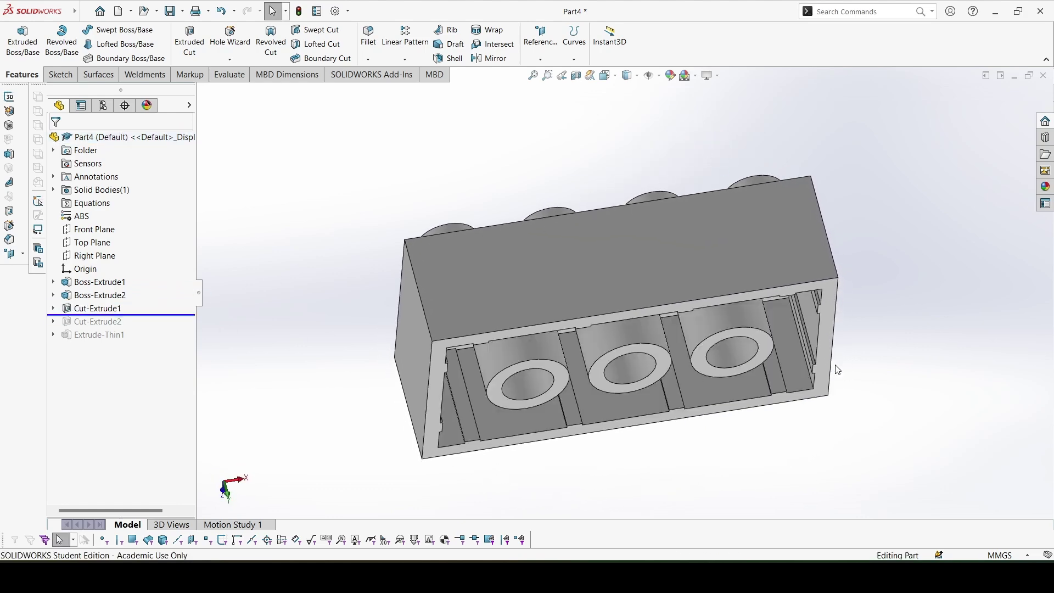
mouse_move(836, 369)
middle_down()
mouse_move(812, 176)
mouse_move(791, 181)
middle_up()
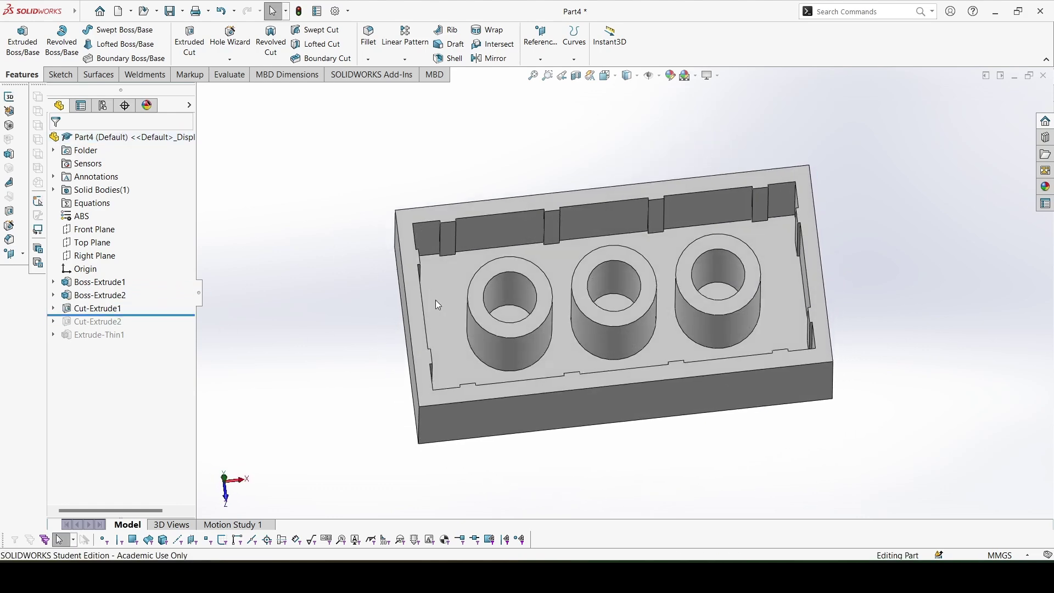
middle_drag(611, 324, 593, 313)
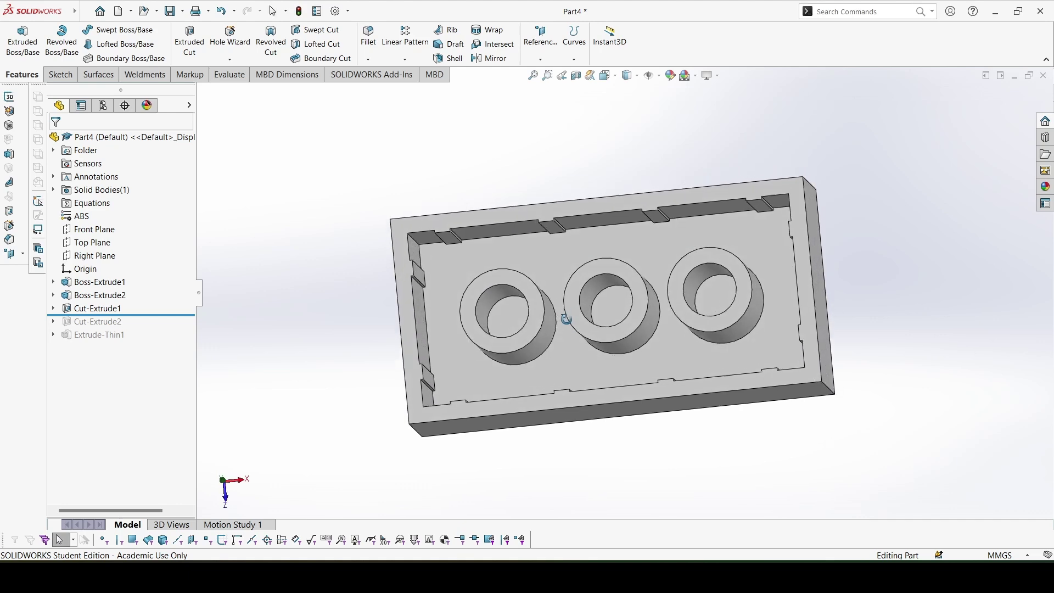
drag(164, 317, 164, 341)
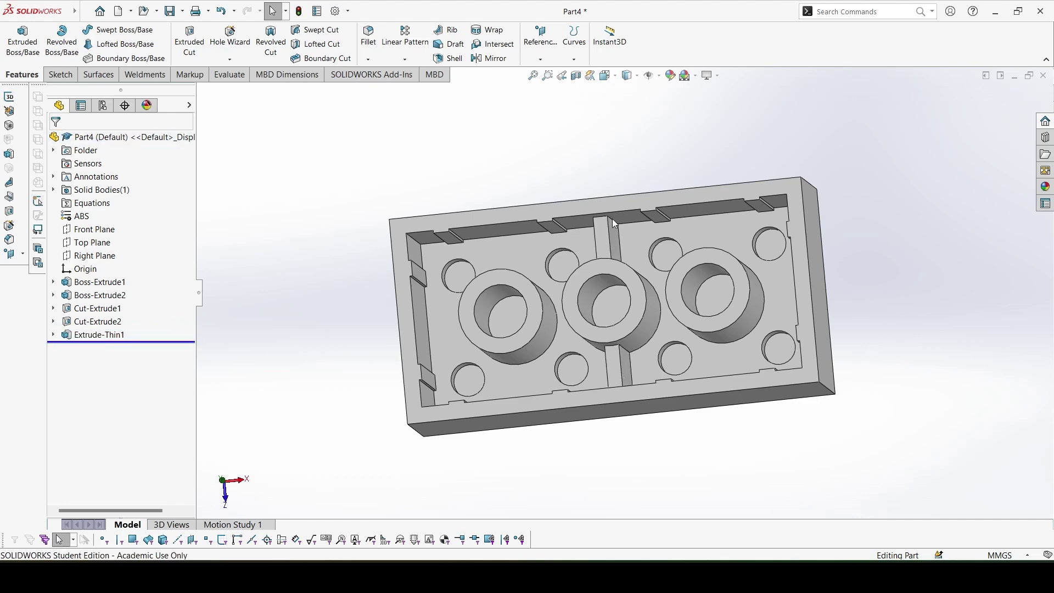
middle_drag(616, 367, 699, 468)
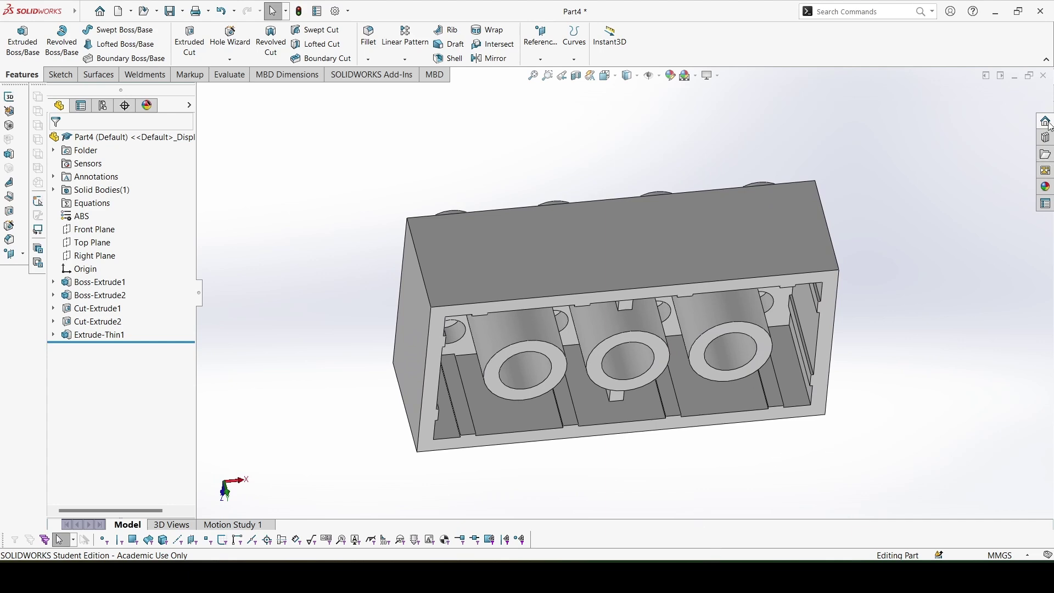
click(1044, 77)
Step: Dismiss the save prompt, create a new blank part and start a sketch on the Front Plane
click(541, 302)
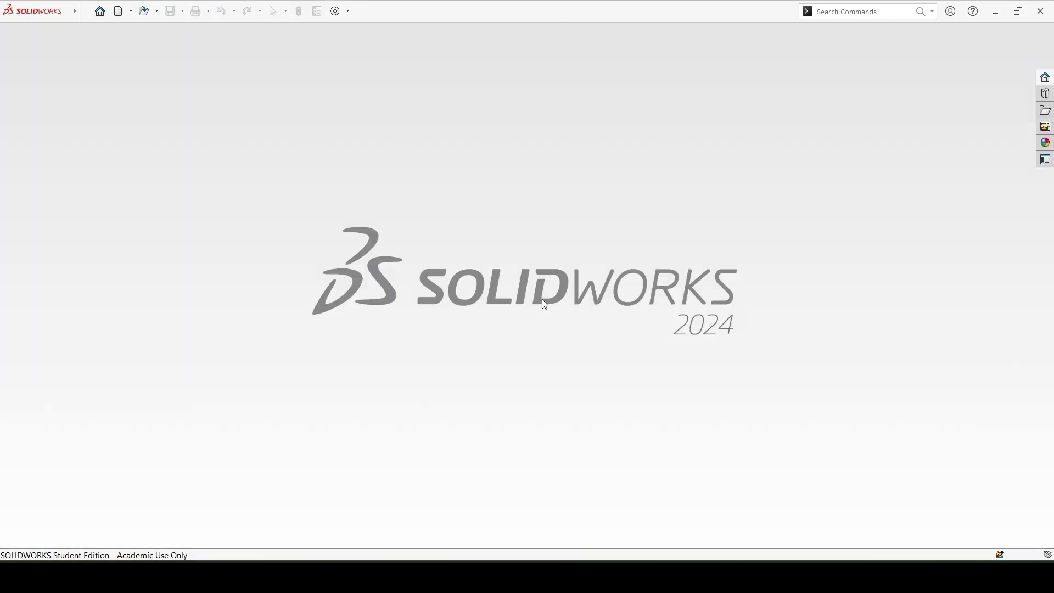
key(ctrl+n)
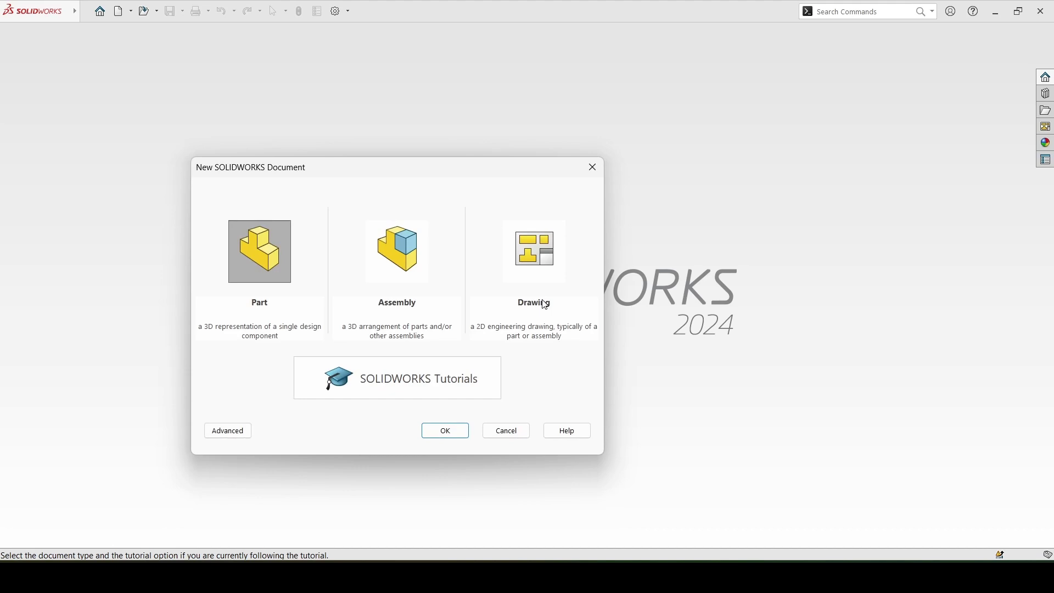
key(Return)
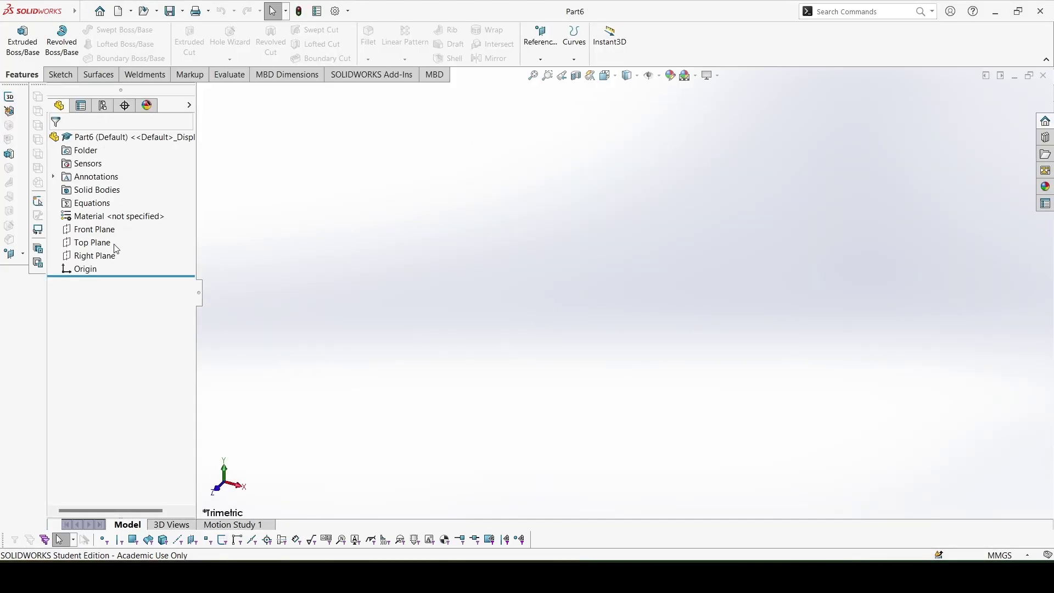
click(95, 230)
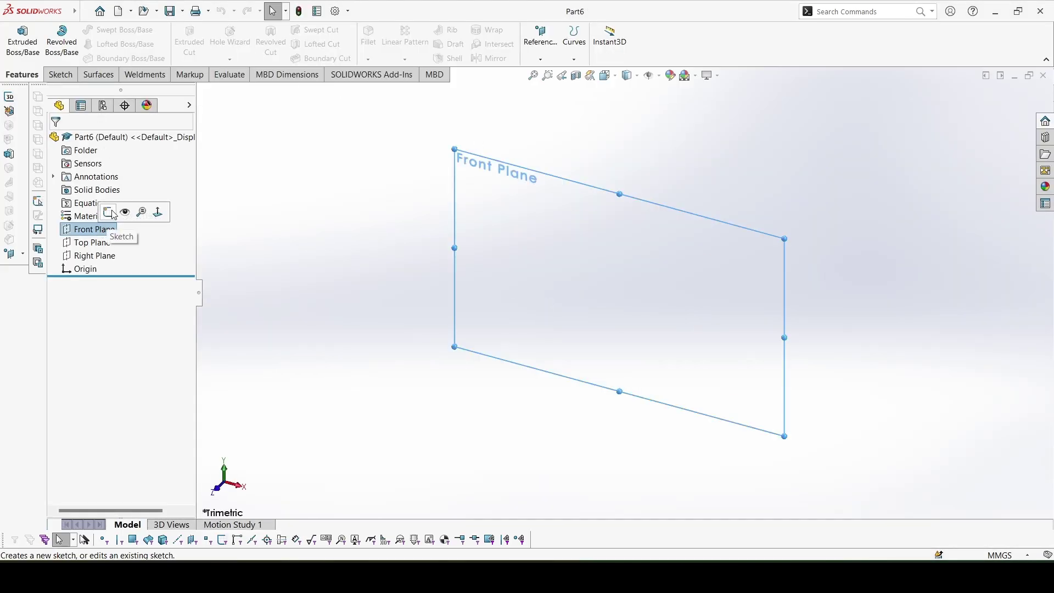
click(107, 209)
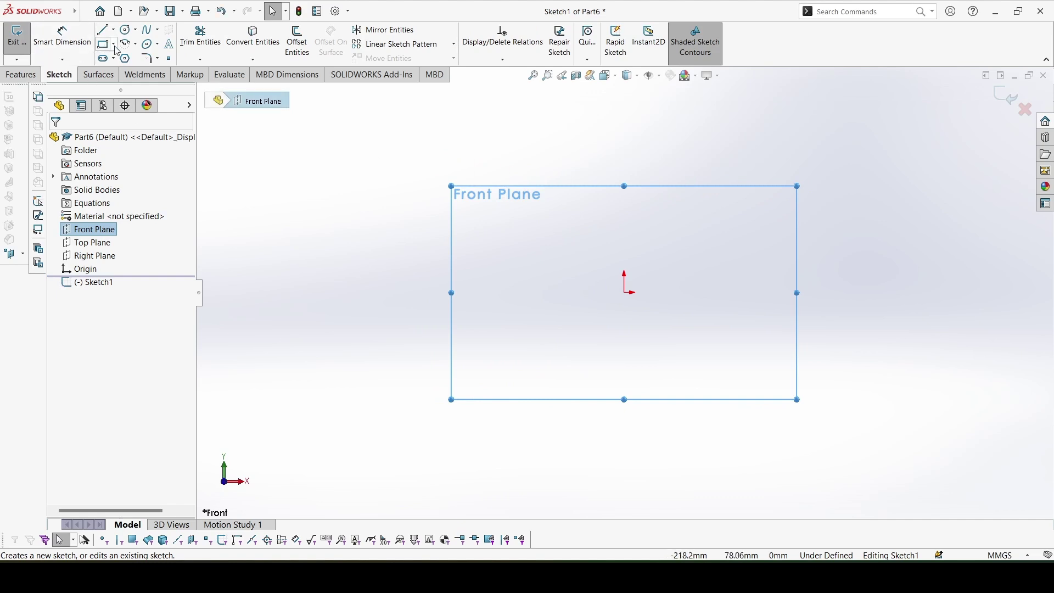
Step: Draw a centre rectangle anchored on the origin
click(113, 42)
click(145, 126)
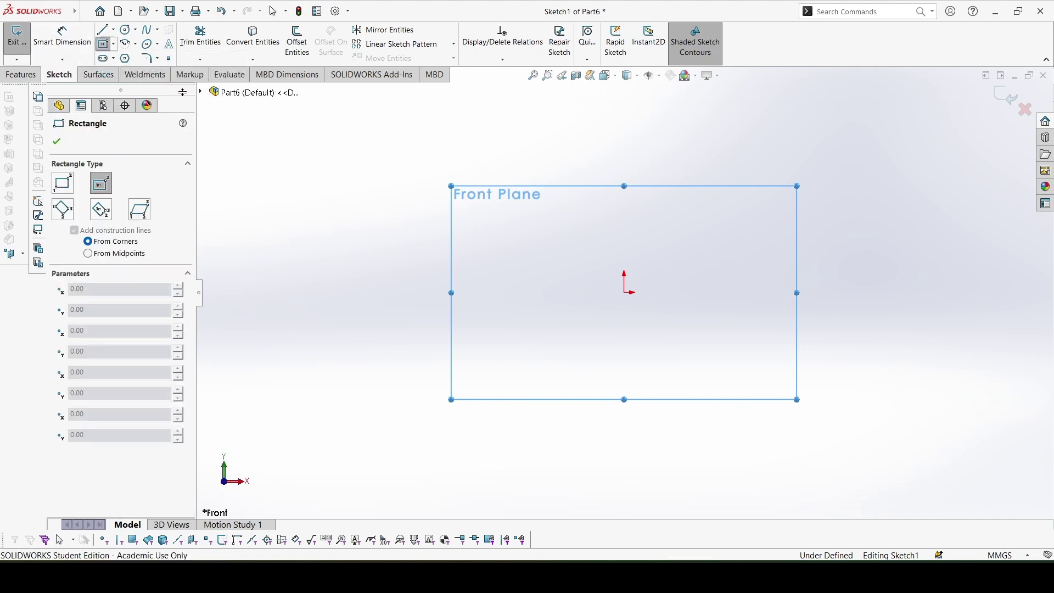
click(623, 290)
click(738, 226)
key(Escape)
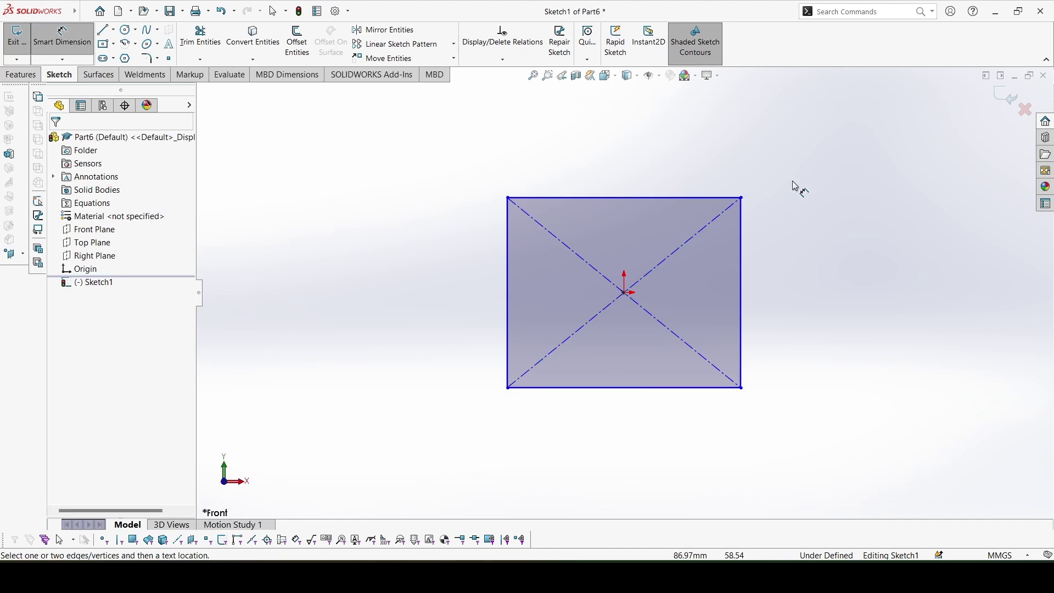
Step: Dimension the rectangle 15.80 mm high and 31.80 mm wide
click(740, 281)
click(826, 281)
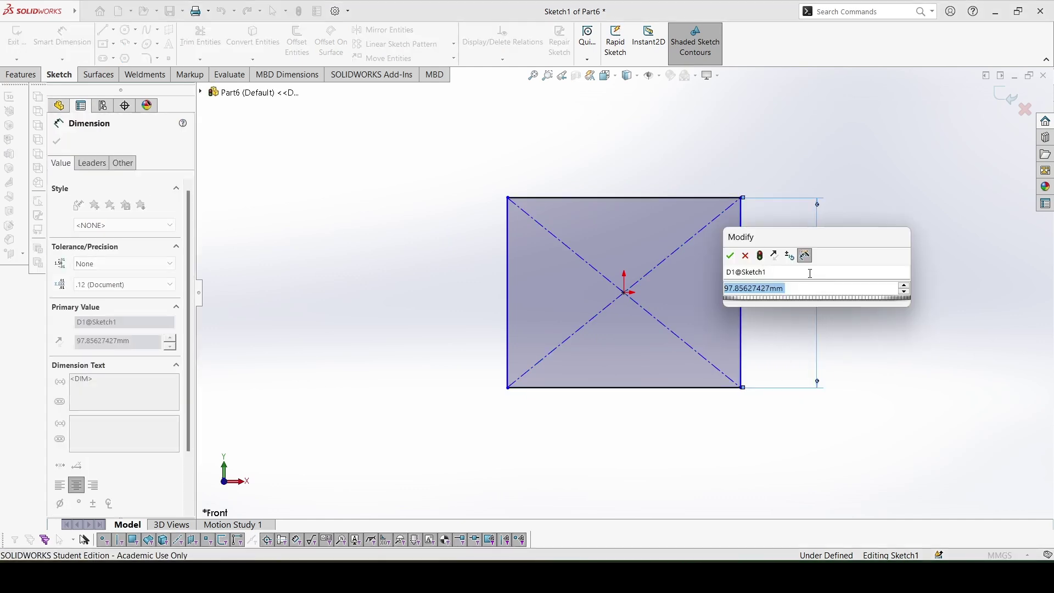
text(15.80)
key(Return)
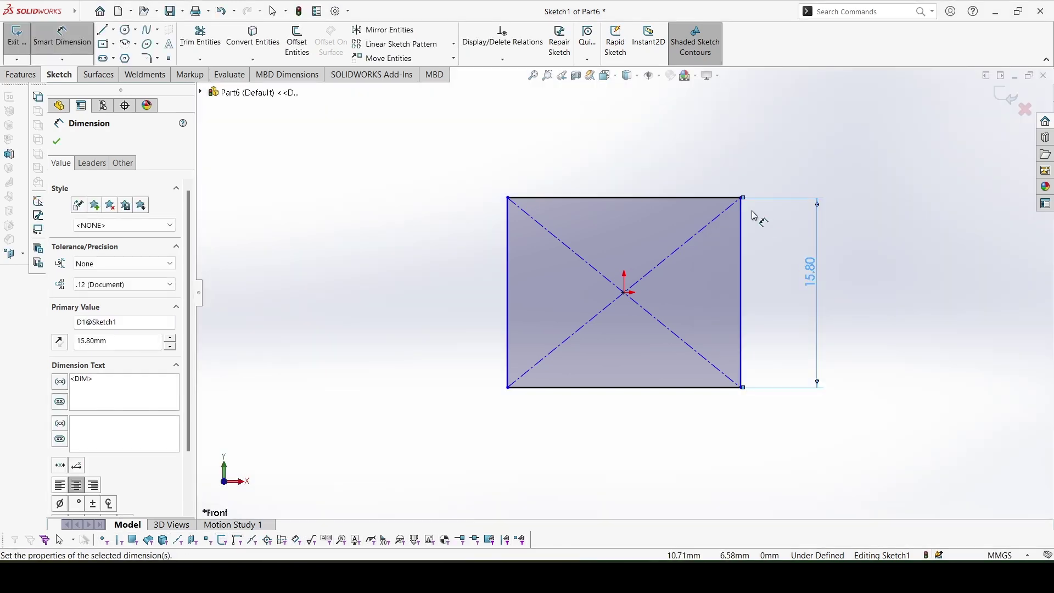
click(713, 198)
click(705, 145)
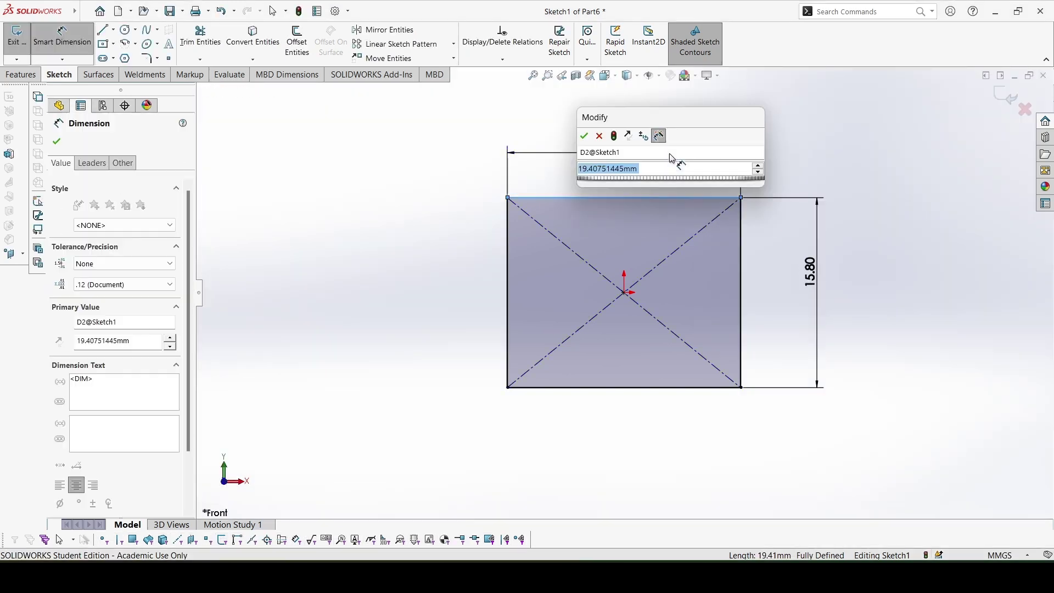
text(31.8)
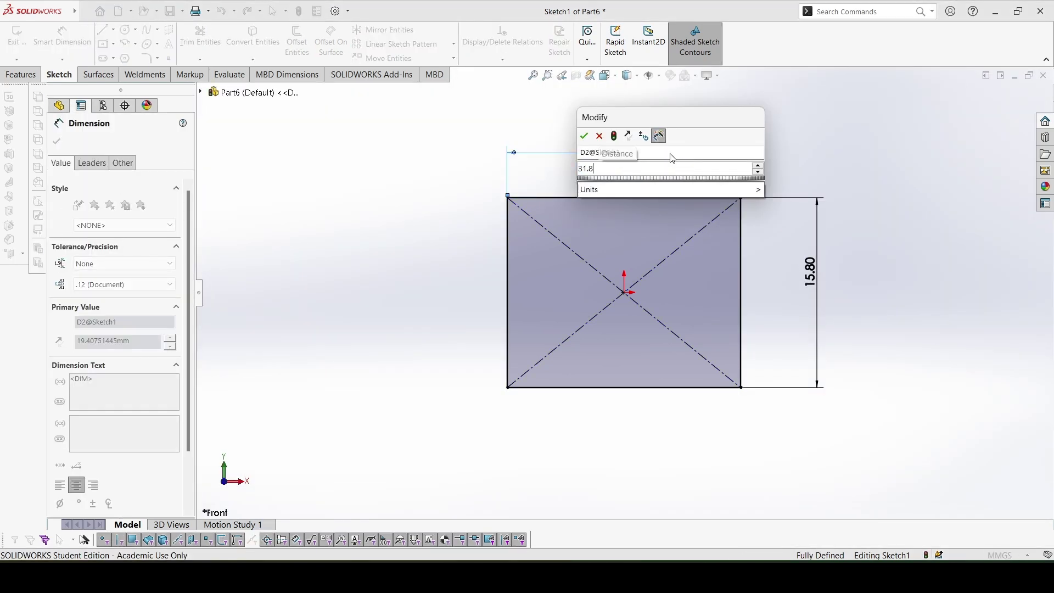
key(Return)
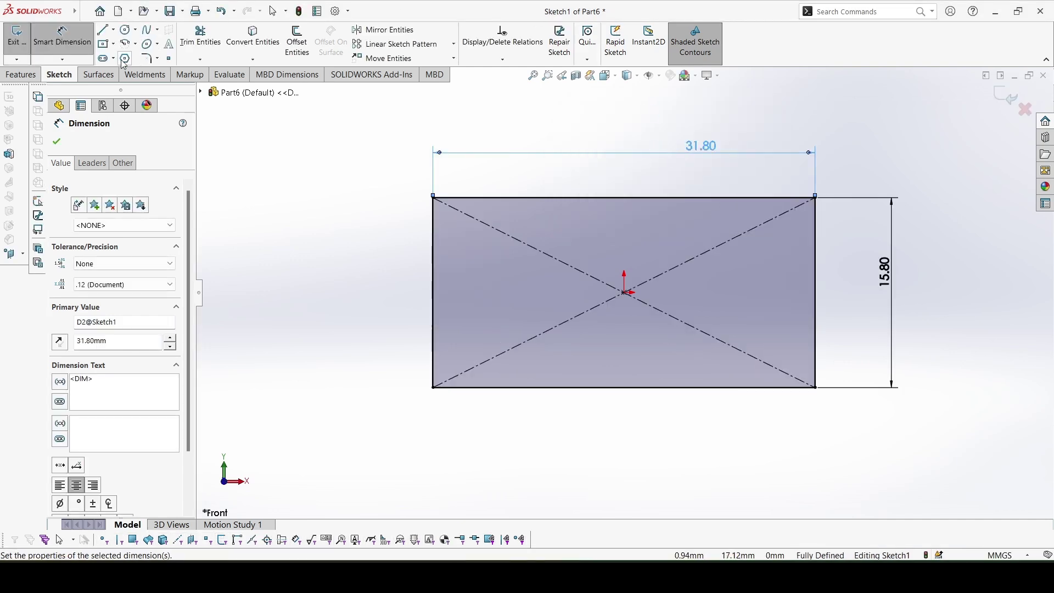
Step: Extrude the rectangle mid-plane into a 9.60 mm deep solid block
click(21, 74)
click(22, 41)
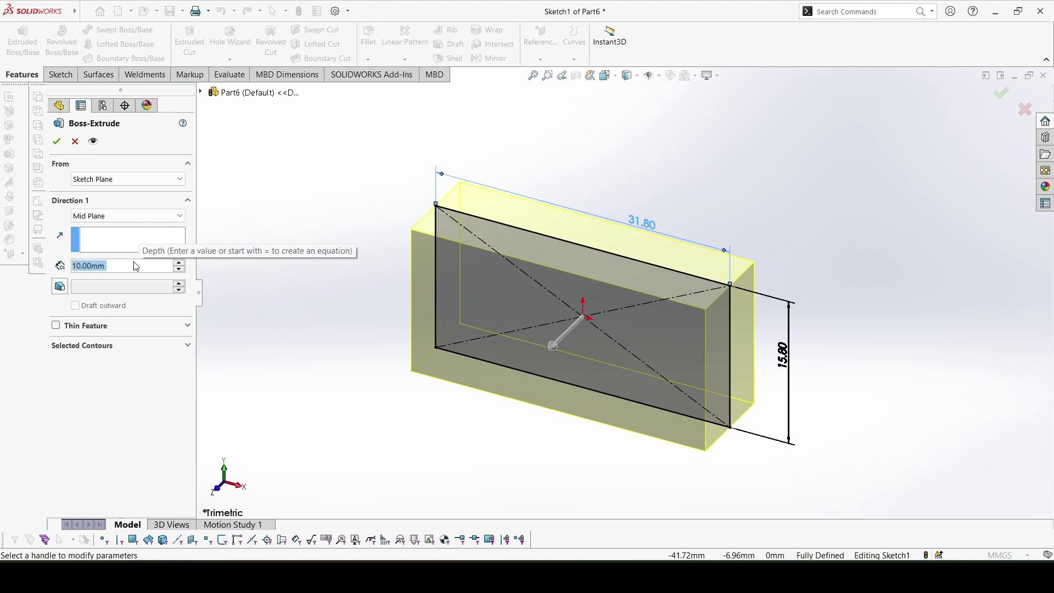
text(9.6)
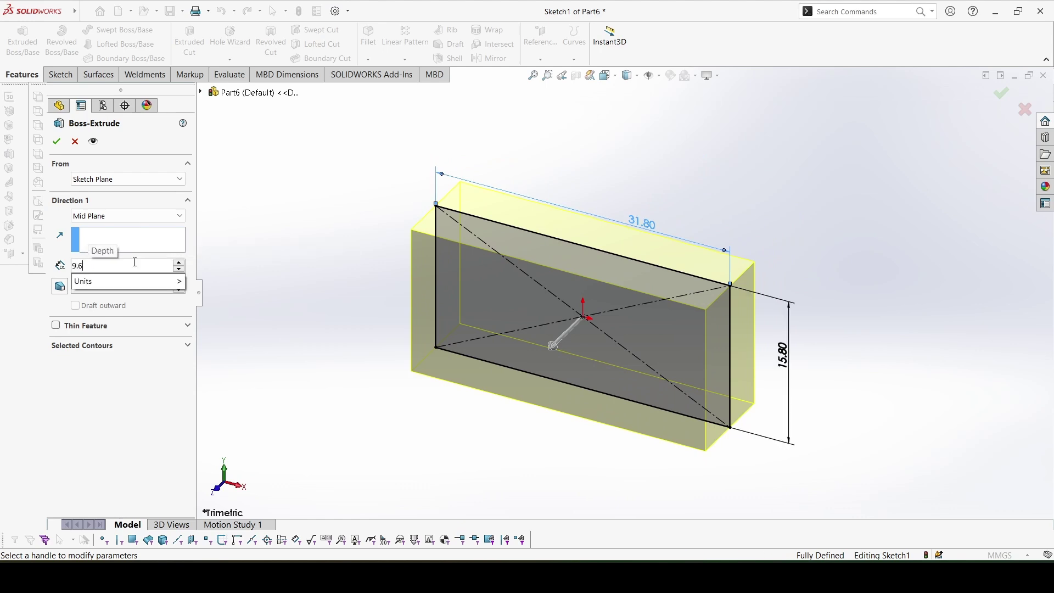
key(Return)
key(Return)
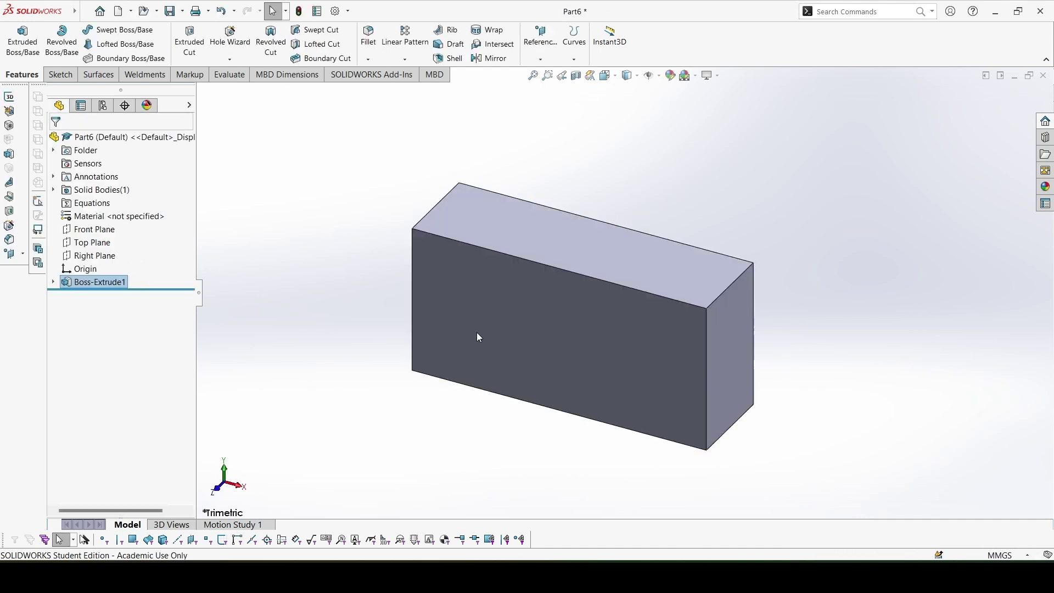
Step: Sketch a circle near the block face's top-left corner and dimension it to 4.80 mm diameter
click(556, 355)
click(602, 326)
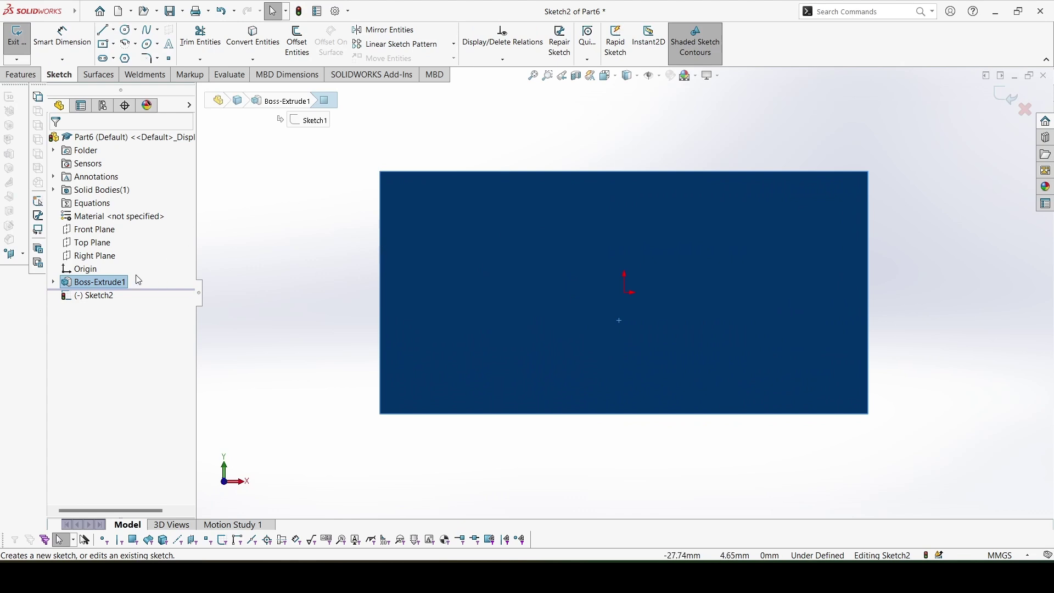
click(126, 31)
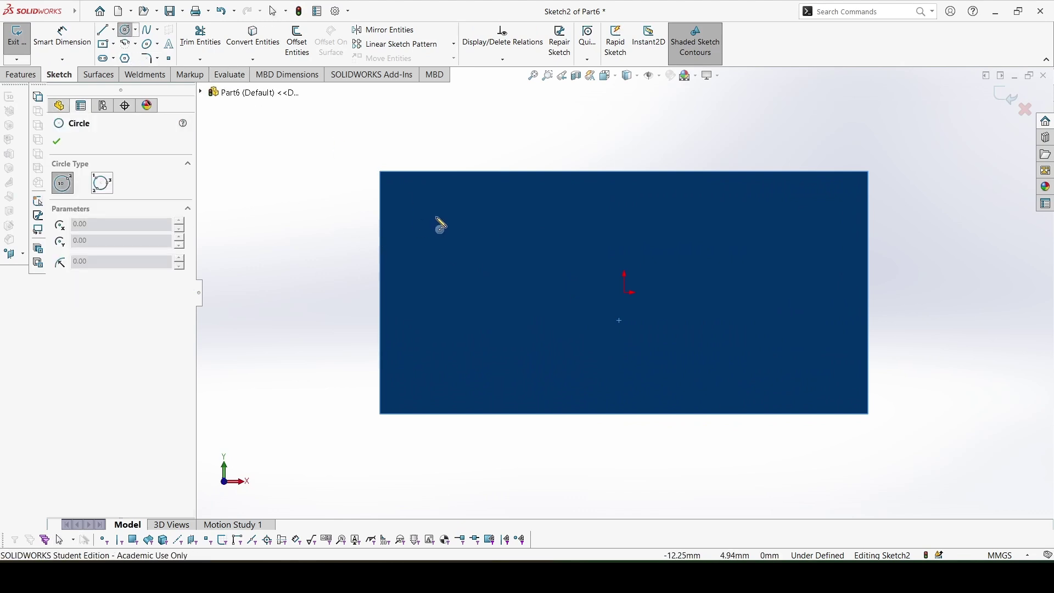
drag(437, 216, 467, 257)
key(Escape)
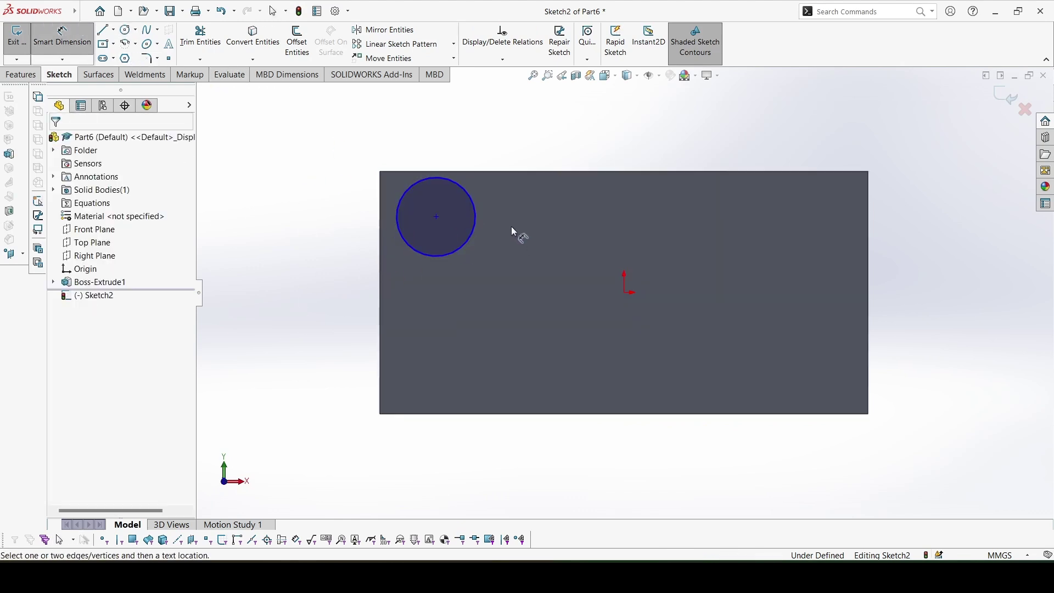
click(472, 201)
click(504, 147)
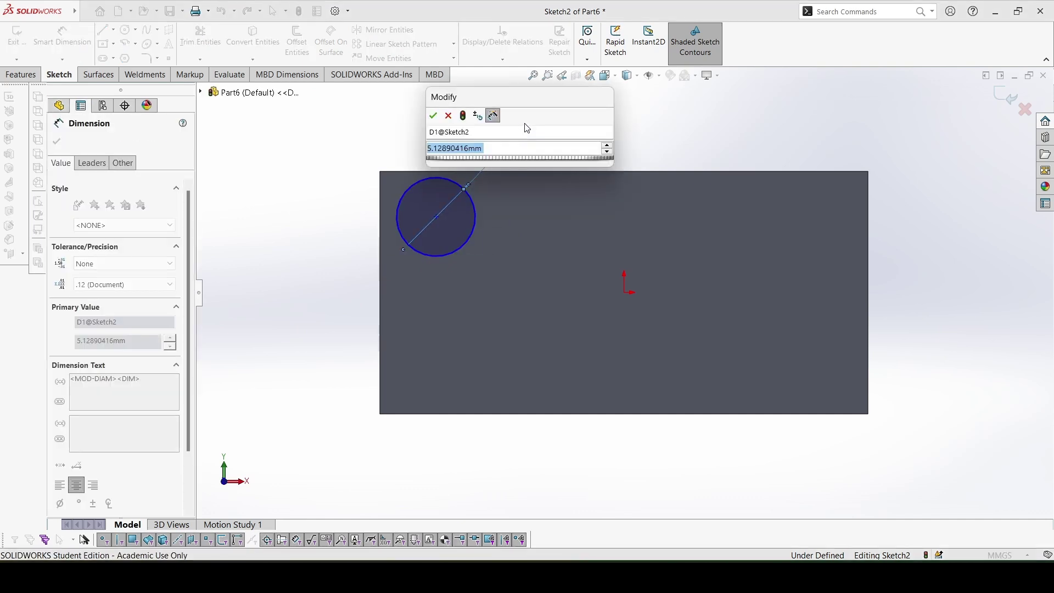
text(4.8)
key(Return)
Step: Draw construction centerlines from the circle centre to the left and top edges
click(113, 30)
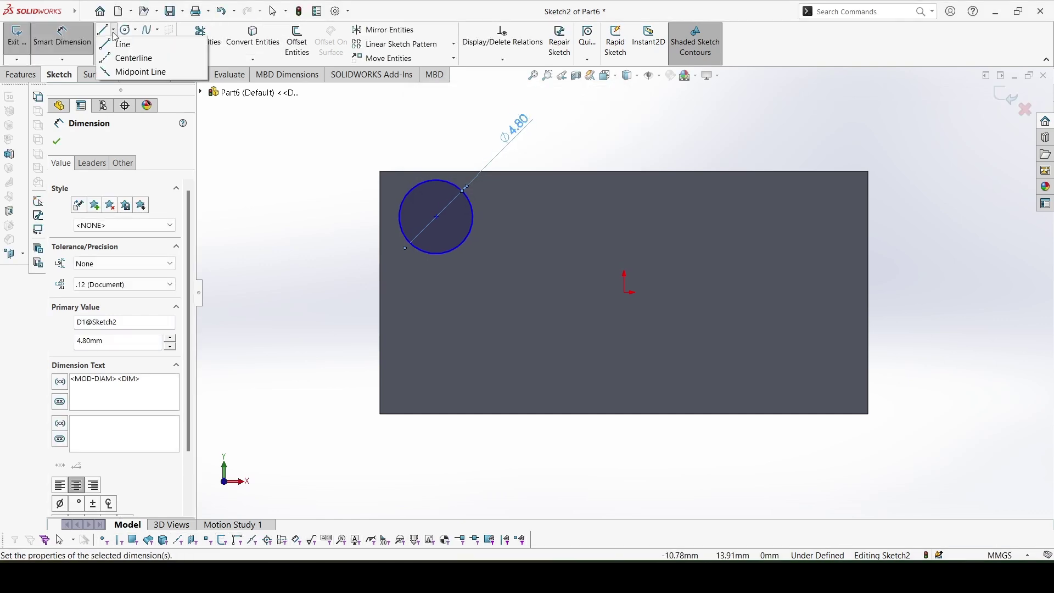
click(131, 57)
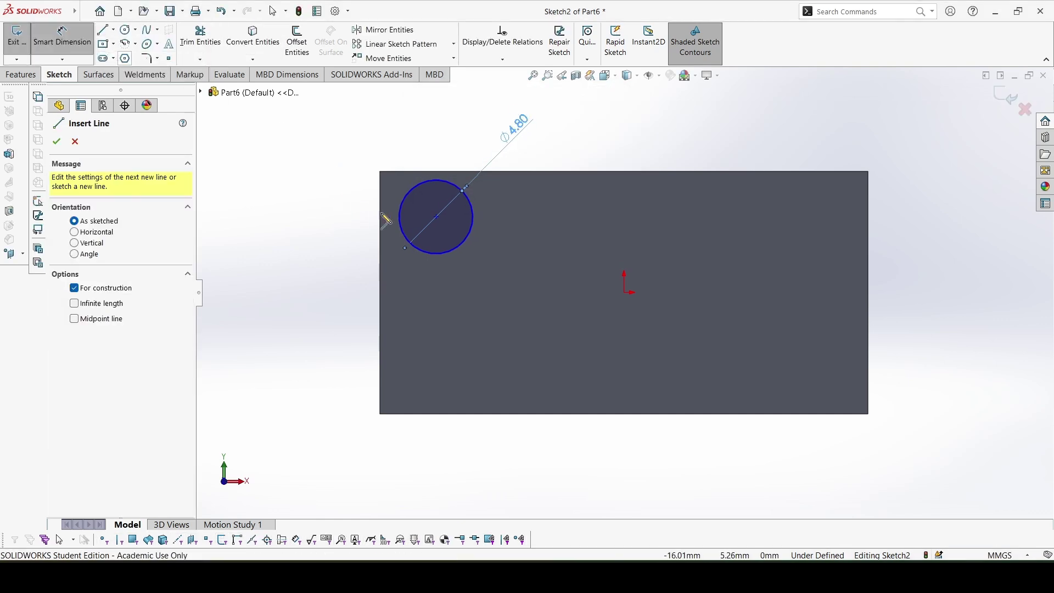
click(438, 215)
click(380, 227)
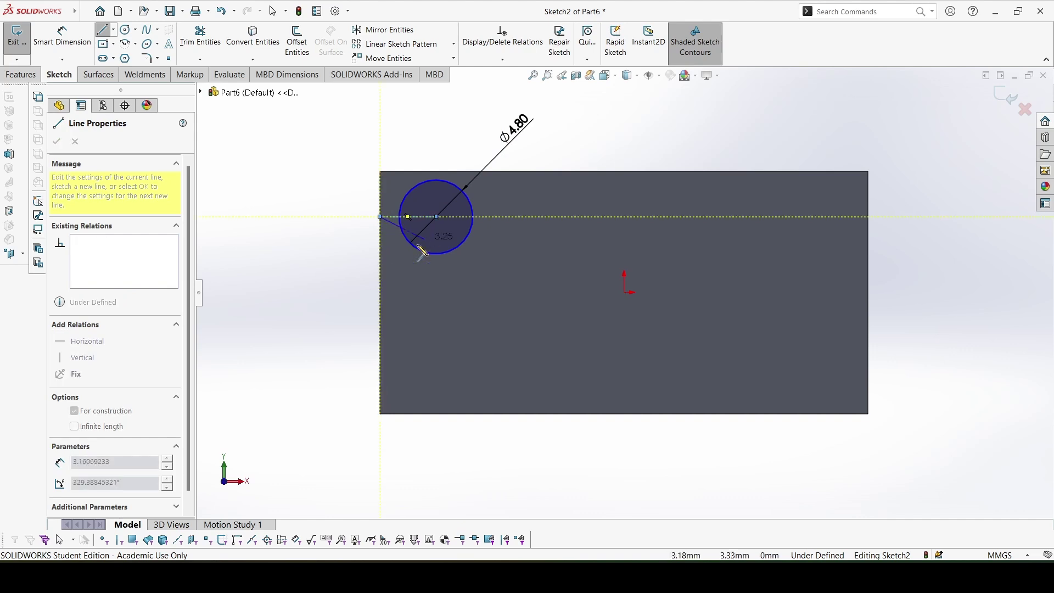
key(Escape)
click(437, 216)
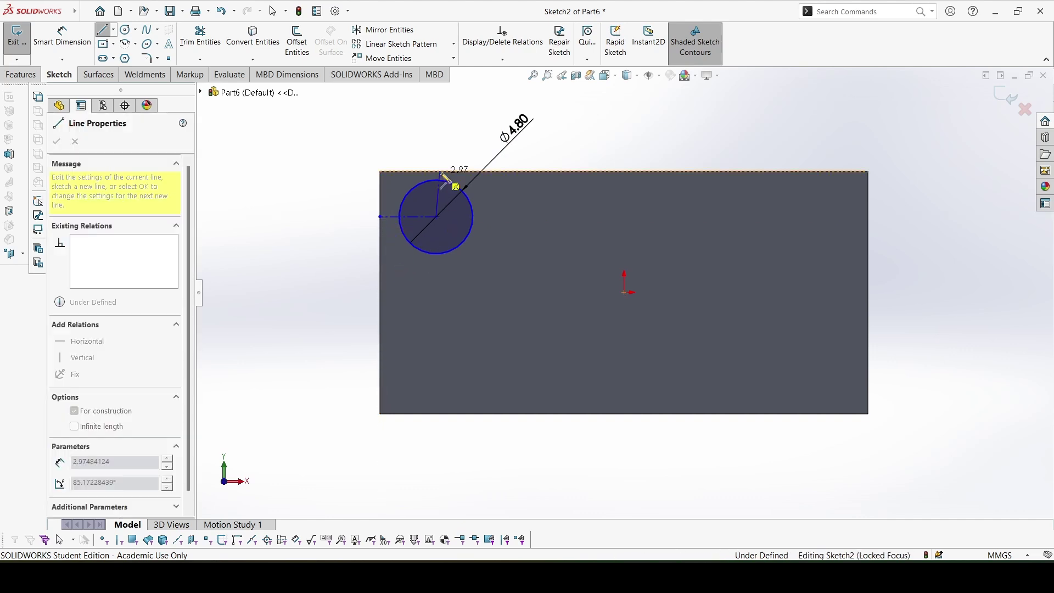
click(437, 174)
key(Escape)
key(Escape)
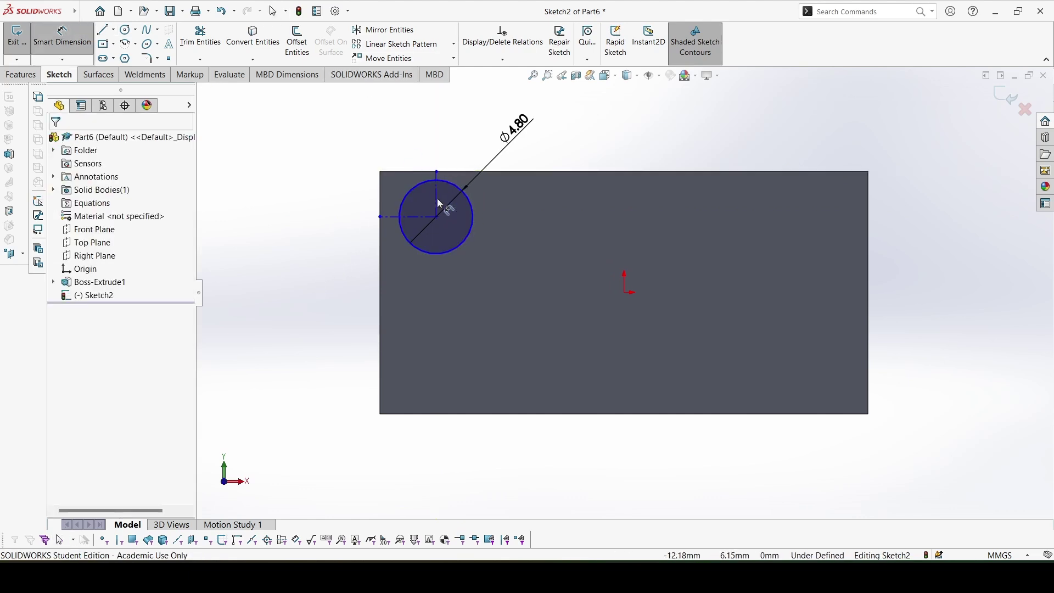
Step: Locate the circle 12 mm horizontally and 4 mm vertically from the origin, then select it for patterning
click(440, 202)
click(623, 290)
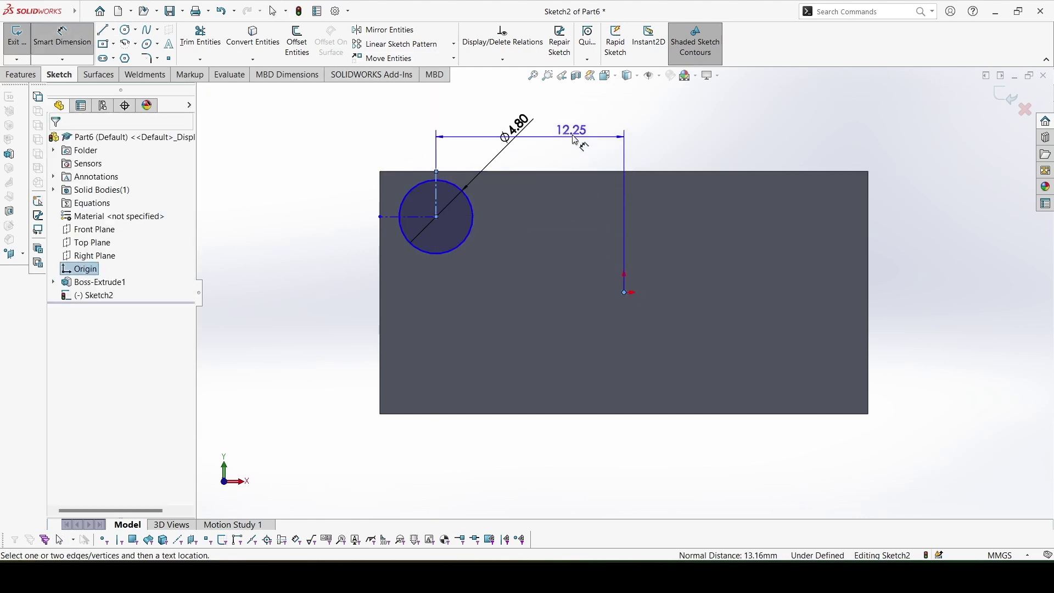
click(576, 138)
text(12)
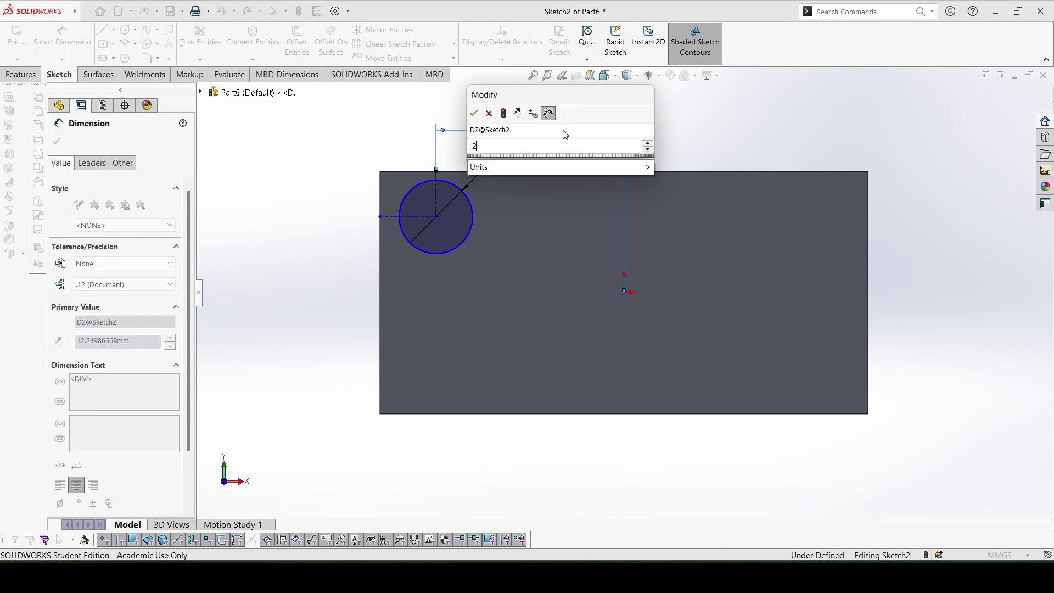
key(Return)
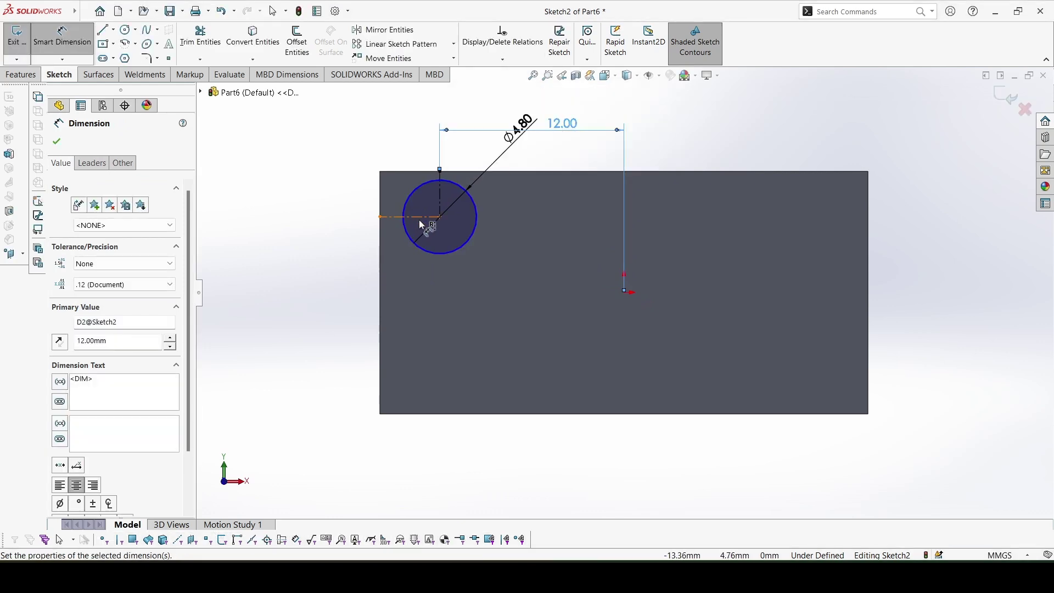
click(420, 218)
click(625, 292)
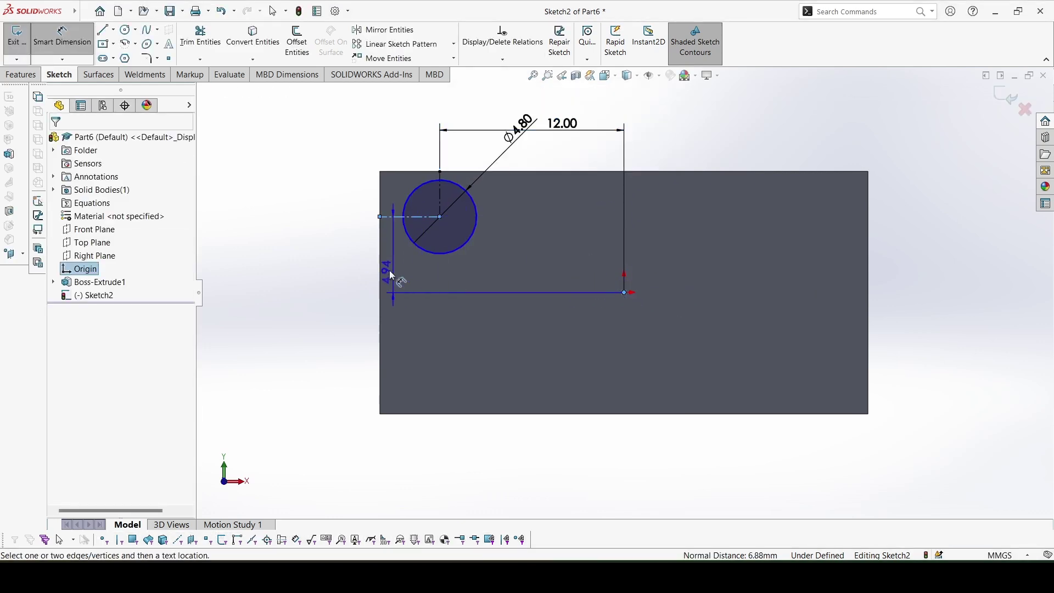
click(347, 264)
text(4)
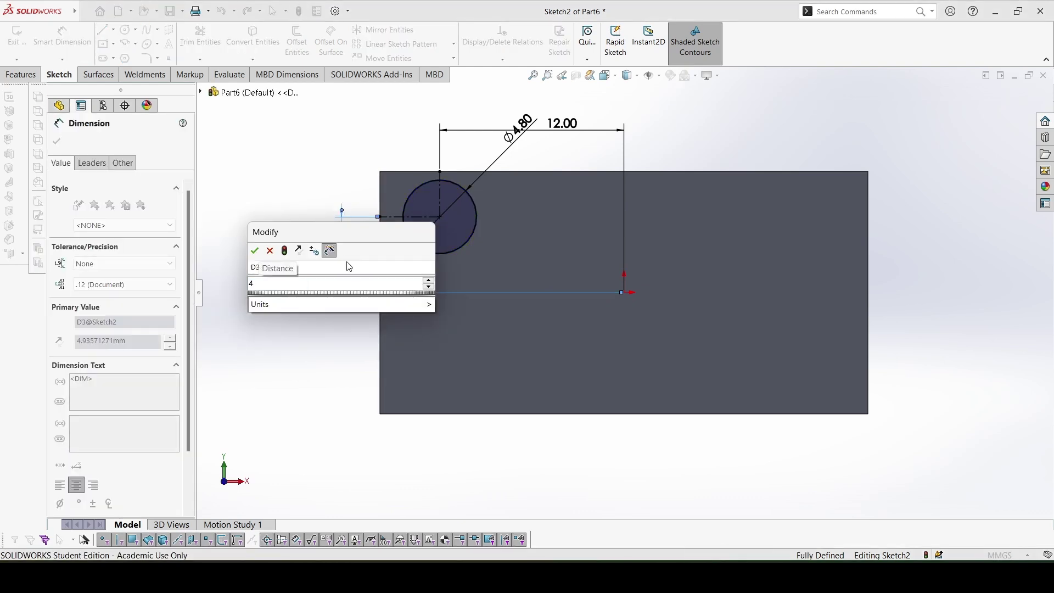
key(Return)
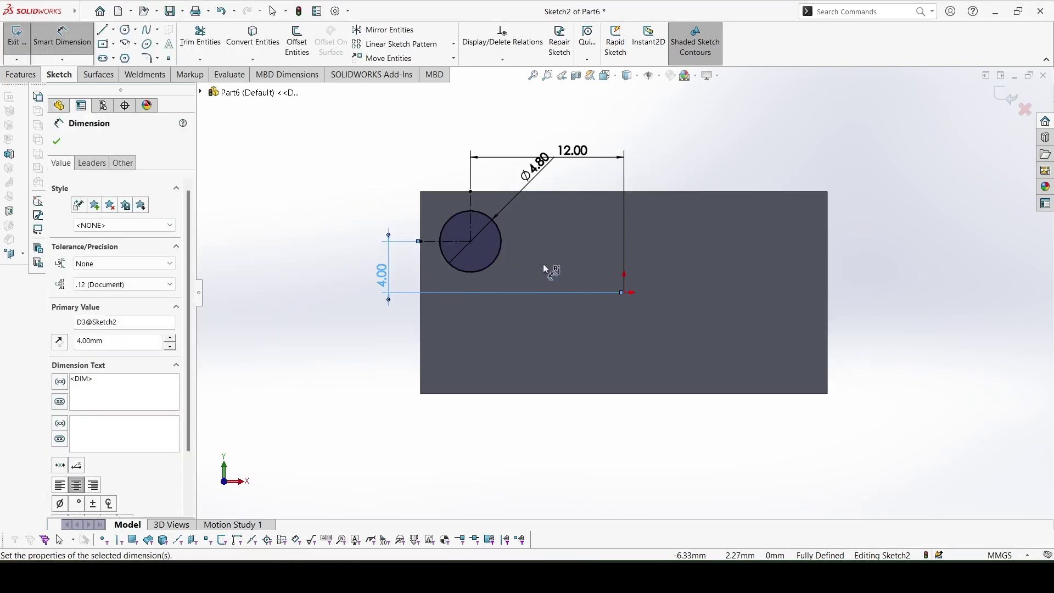
key(Escape)
click(491, 248)
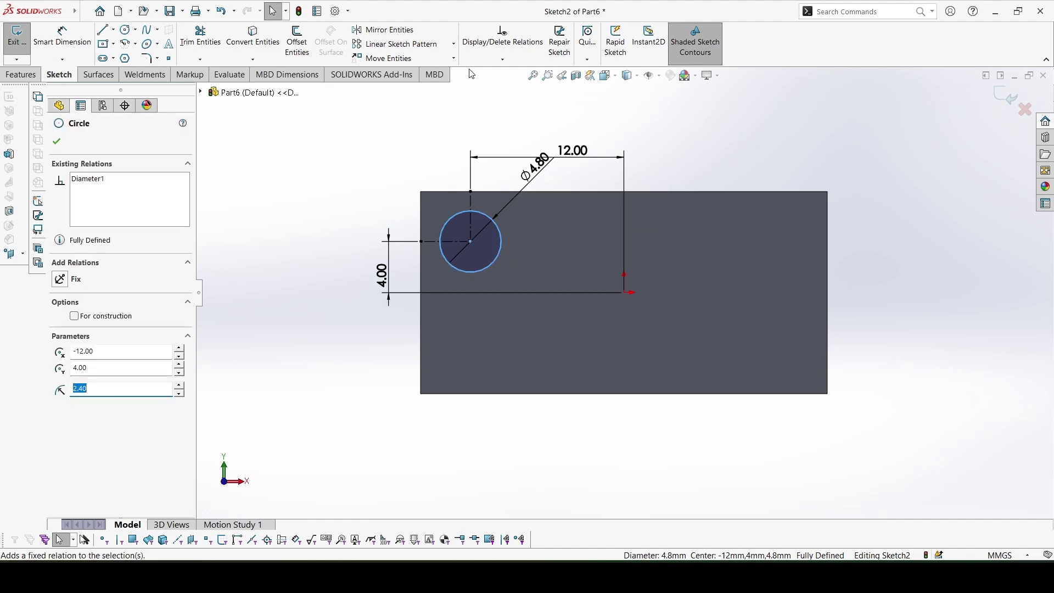
click(400, 42)
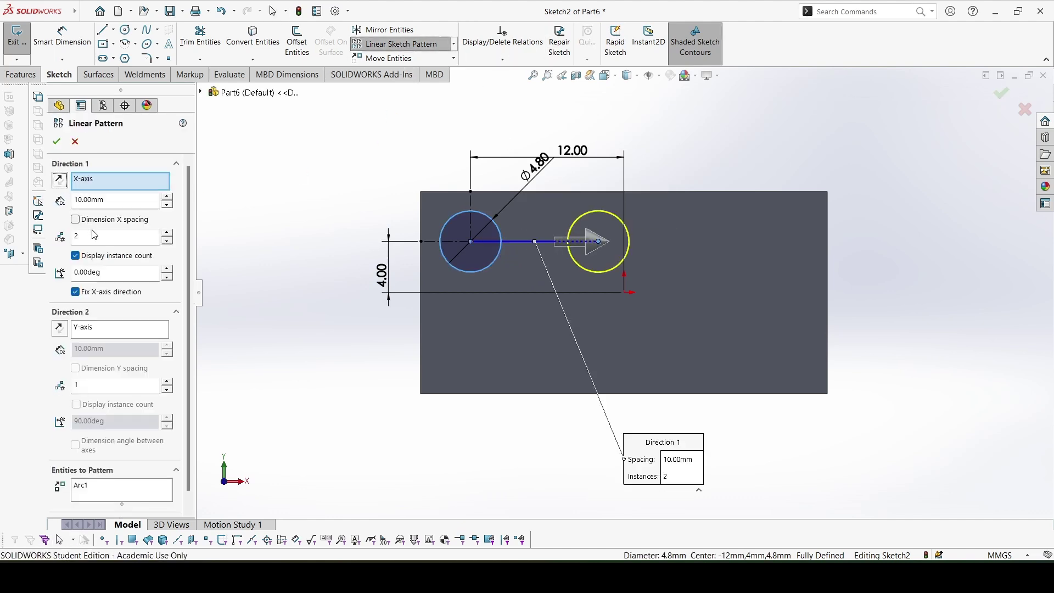
Step: Set the linear sketch pattern to 4 copies at 8 mm and a second reversed row at 8 mm
click(168, 233)
text(8)
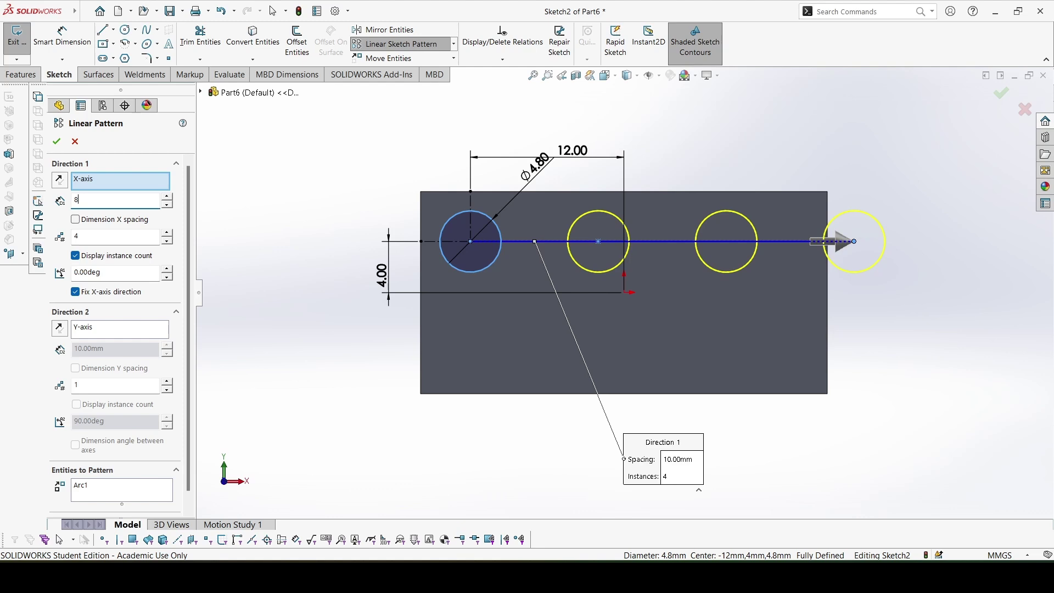
key(Return)
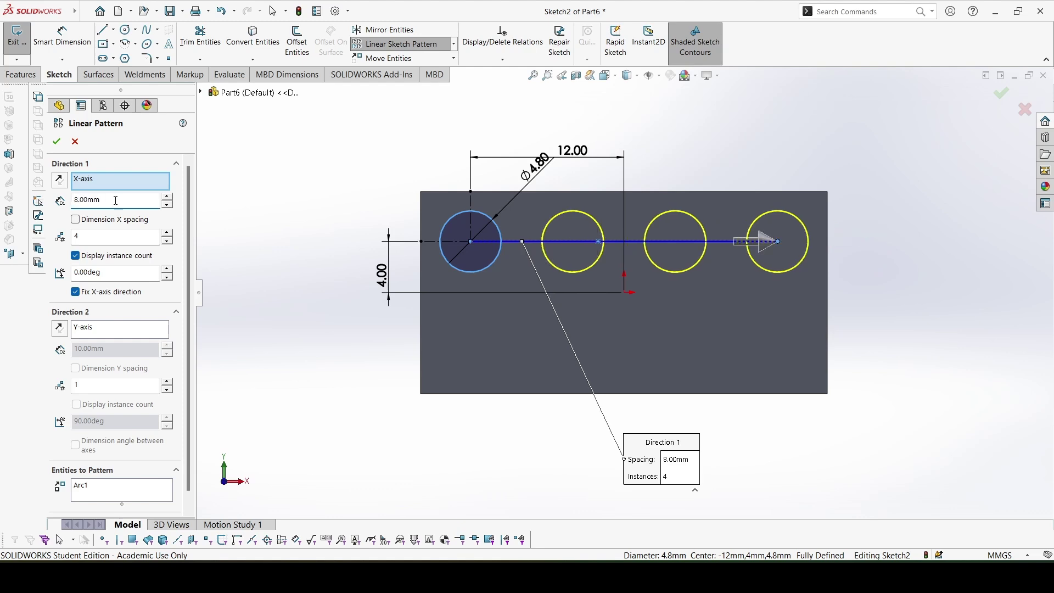
click(167, 381)
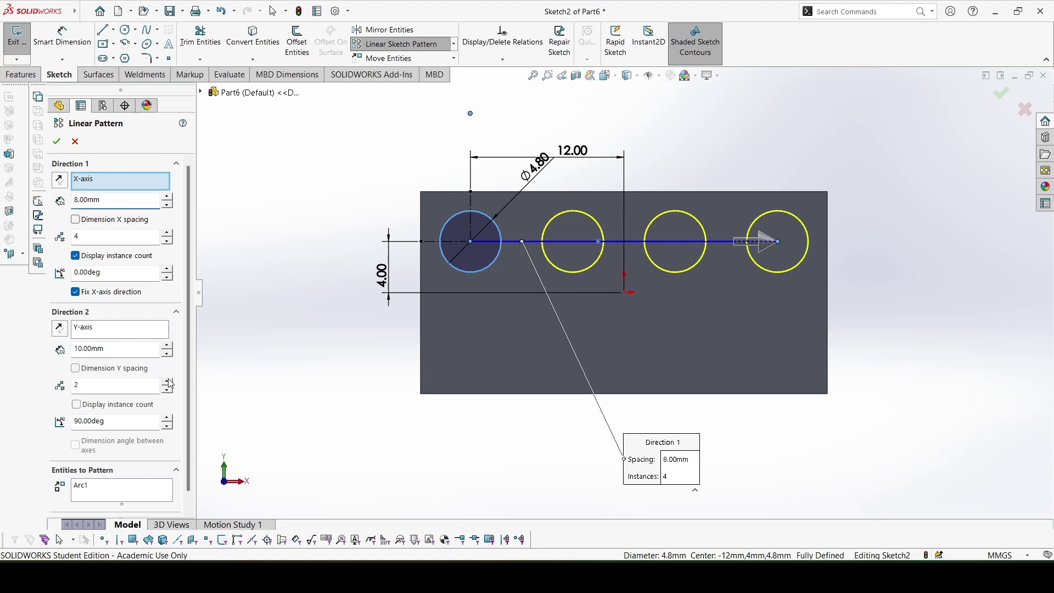
click(59, 328)
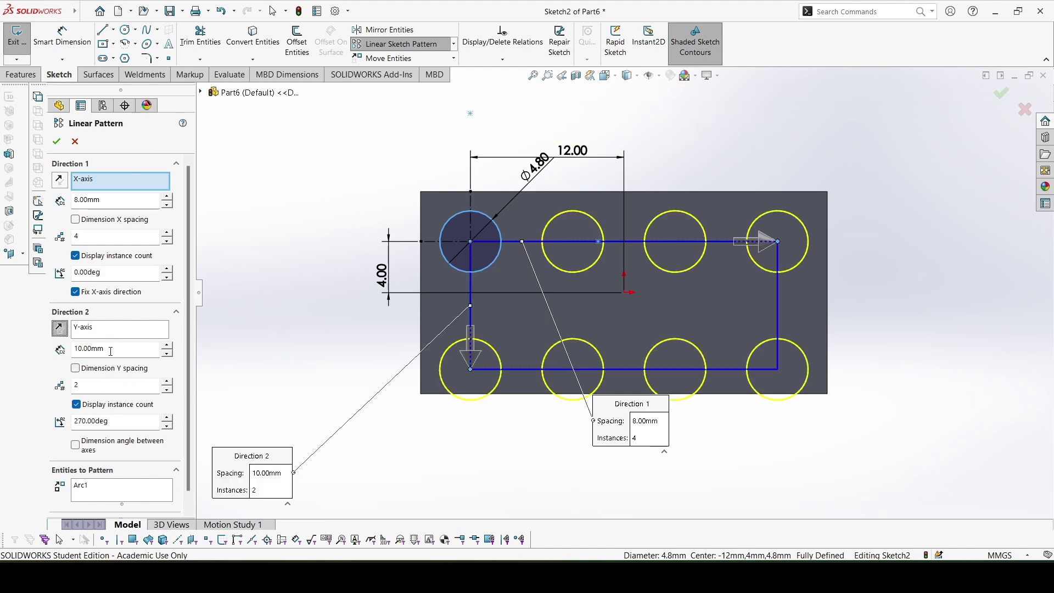
drag(109, 349, 64, 354)
text(8)
key(Return)
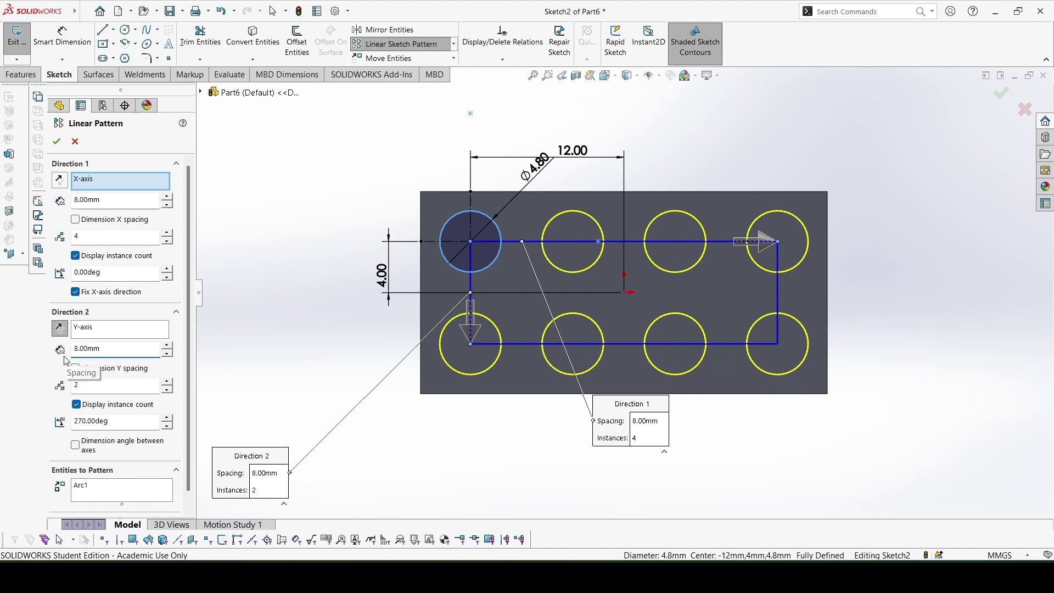
Step: Accept the pattern and dimension the 8 mm horizontal and vertical circle spacings
click(56, 142)
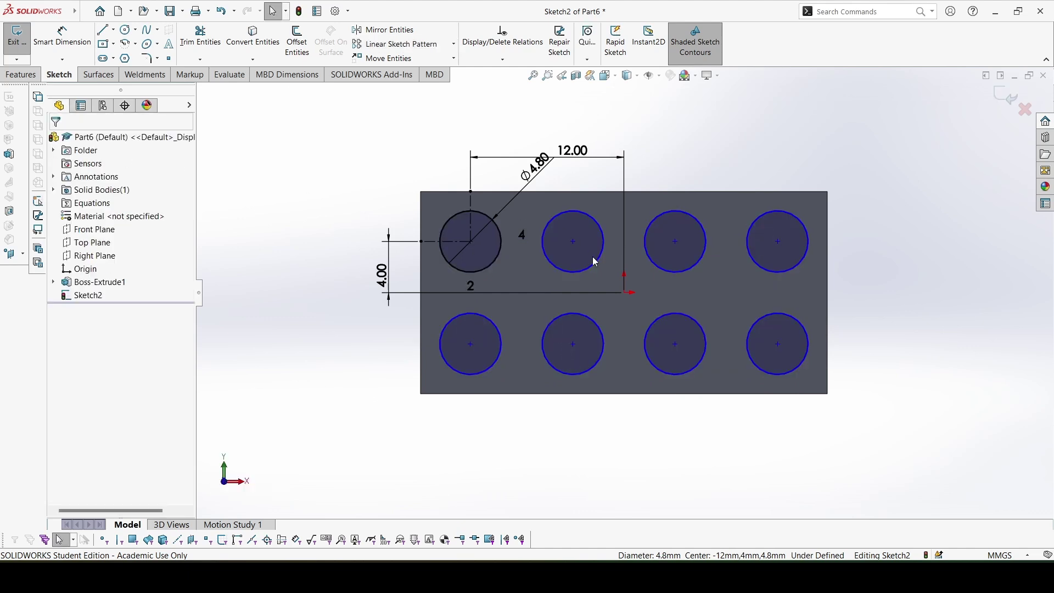
key(d)
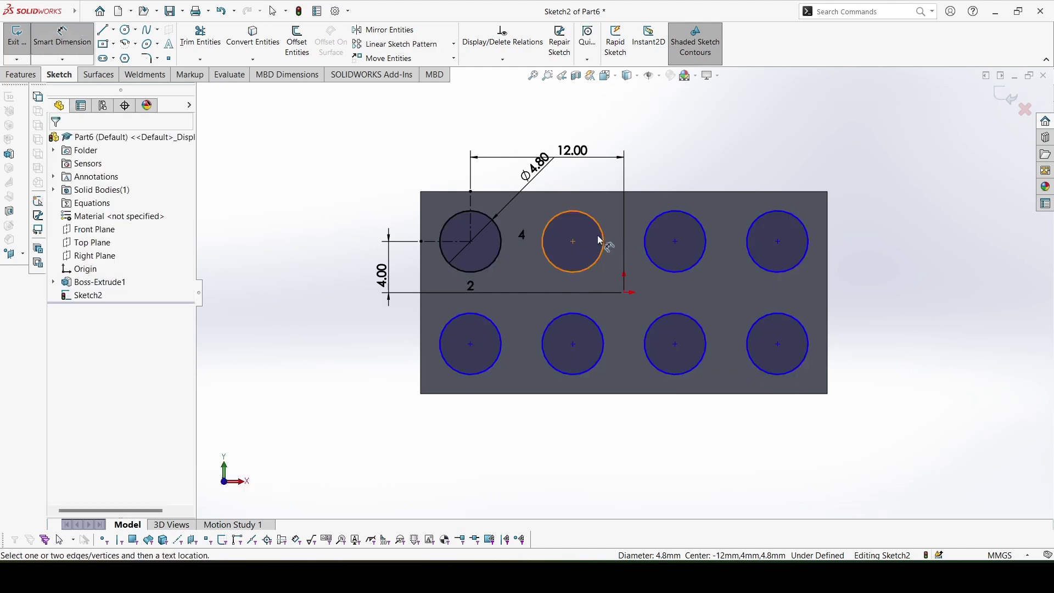
click(572, 239)
click(503, 240)
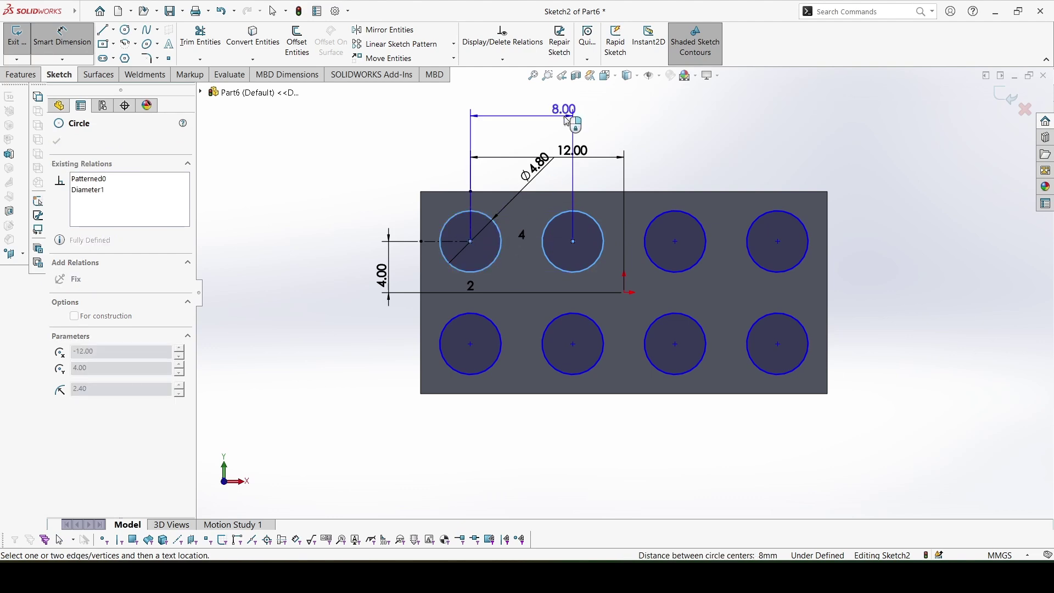
click(544, 132)
text(8)
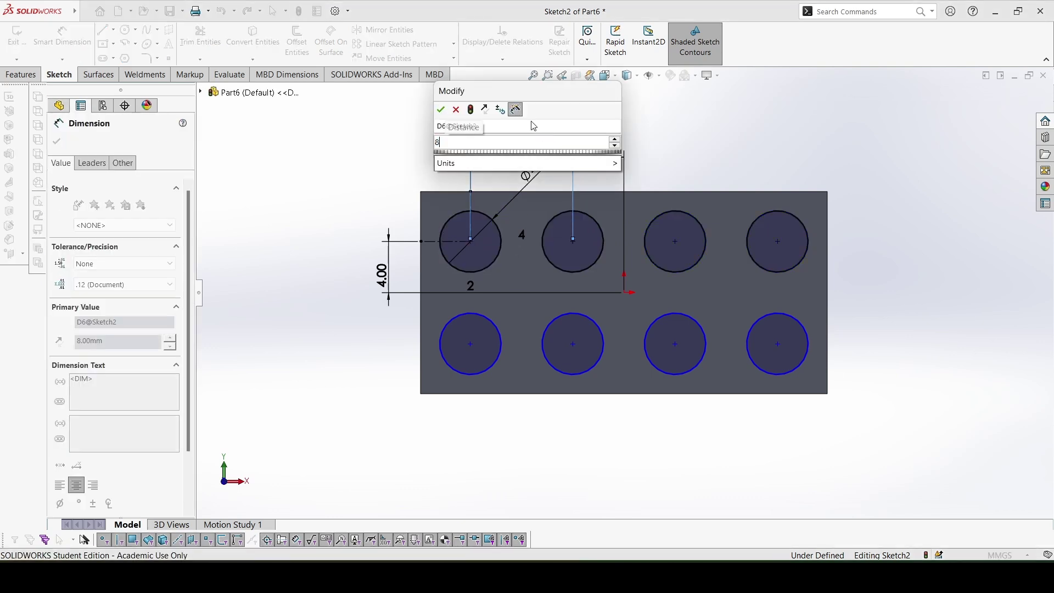
key(Return)
click(470, 247)
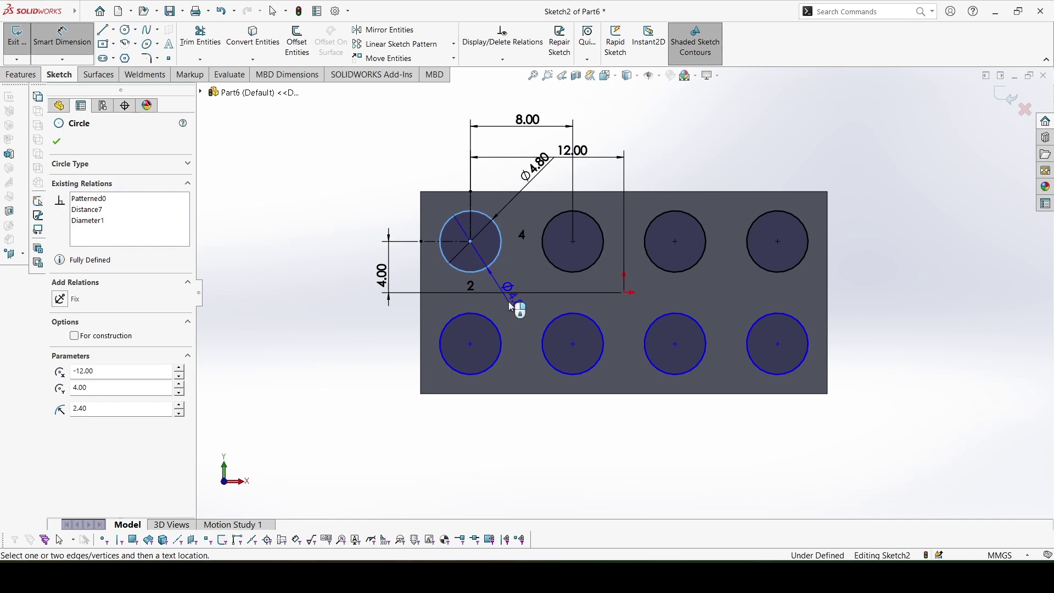
click(470, 338)
click(325, 309)
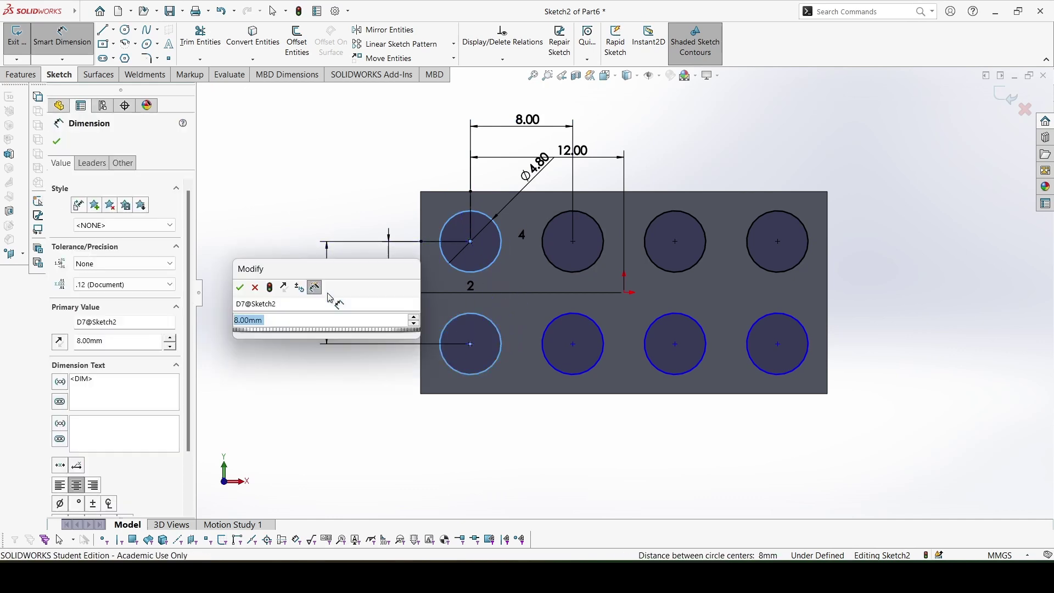
text(8)
key(Return)
key(Escape)
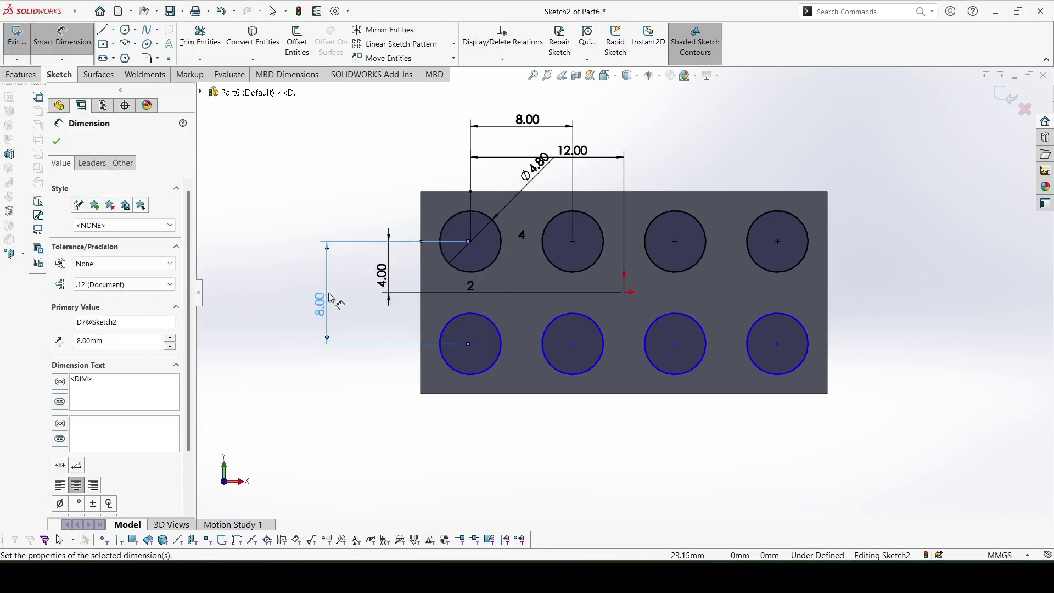
scroll(503, 383, down, 1)
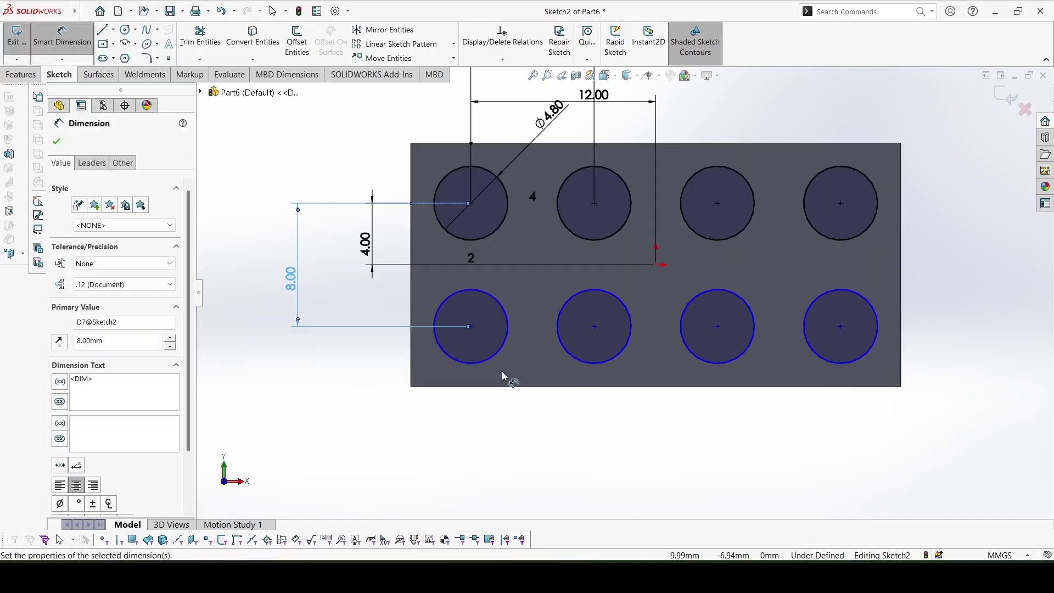
Step: Add a vertical relation between the two left circle centres so the sketch is fully defined
click(470, 324)
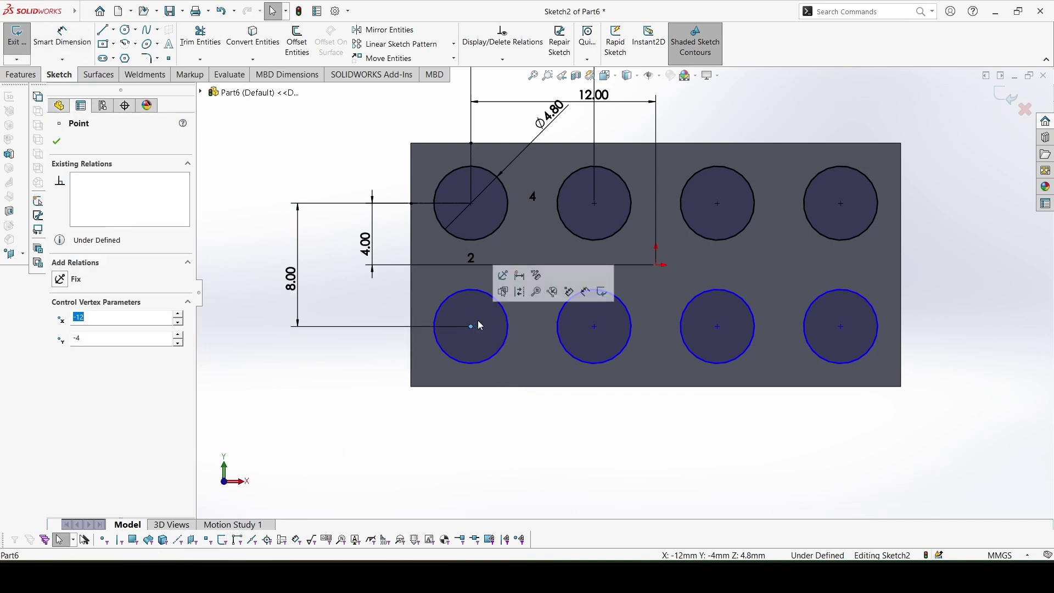
ctrl+click(470, 204)
click(517, 162)
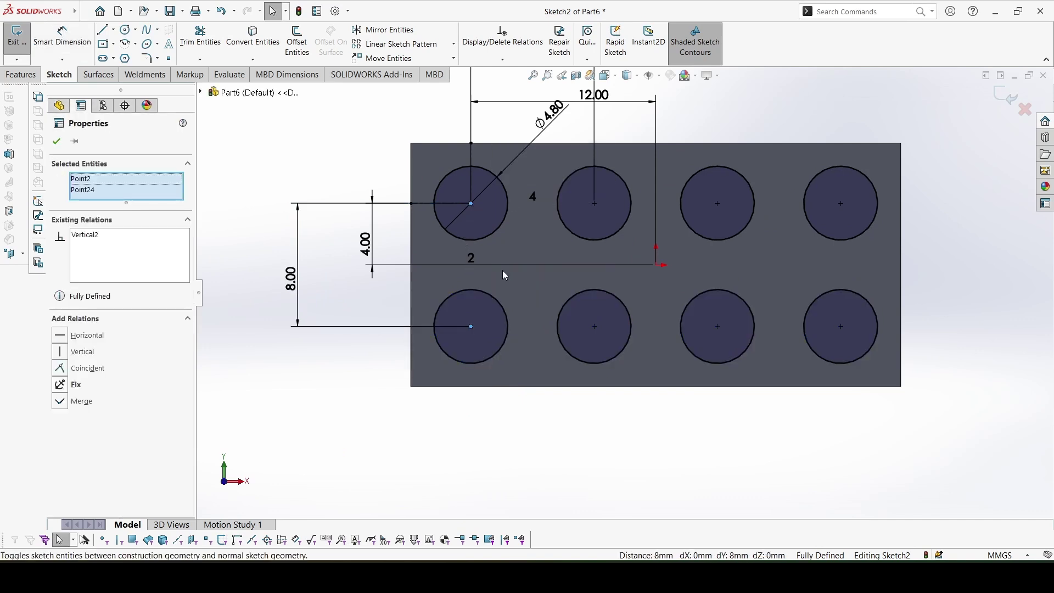
key(Escape)
scroll(709, 334, up, 1)
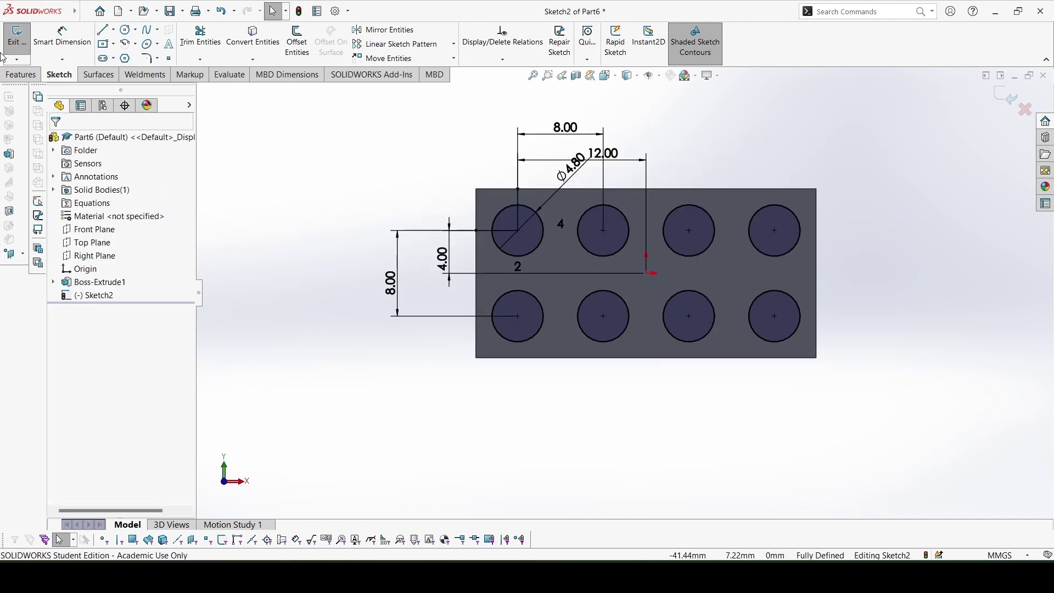
Step: Extrude the eight circles blind into 1.80 mm tall studs
click(20, 74)
click(22, 42)
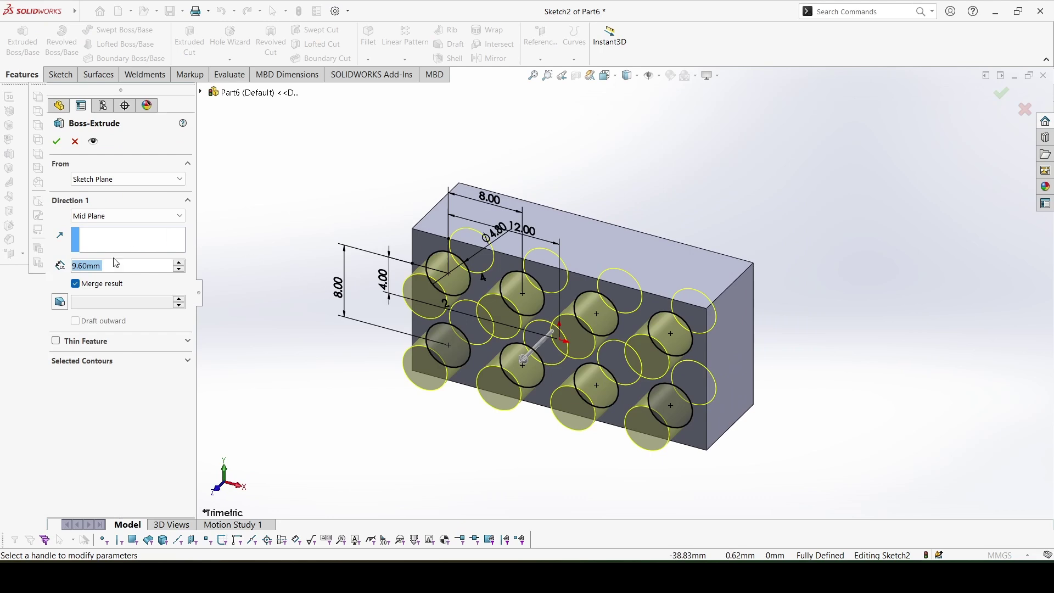
click(126, 216)
click(116, 237)
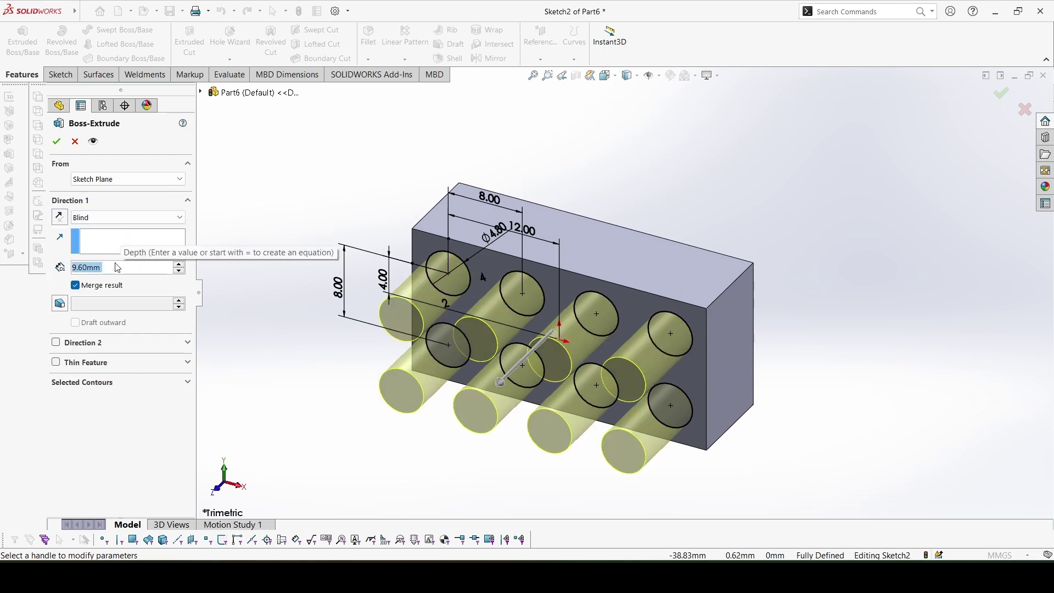
text(1.8)
key(Return)
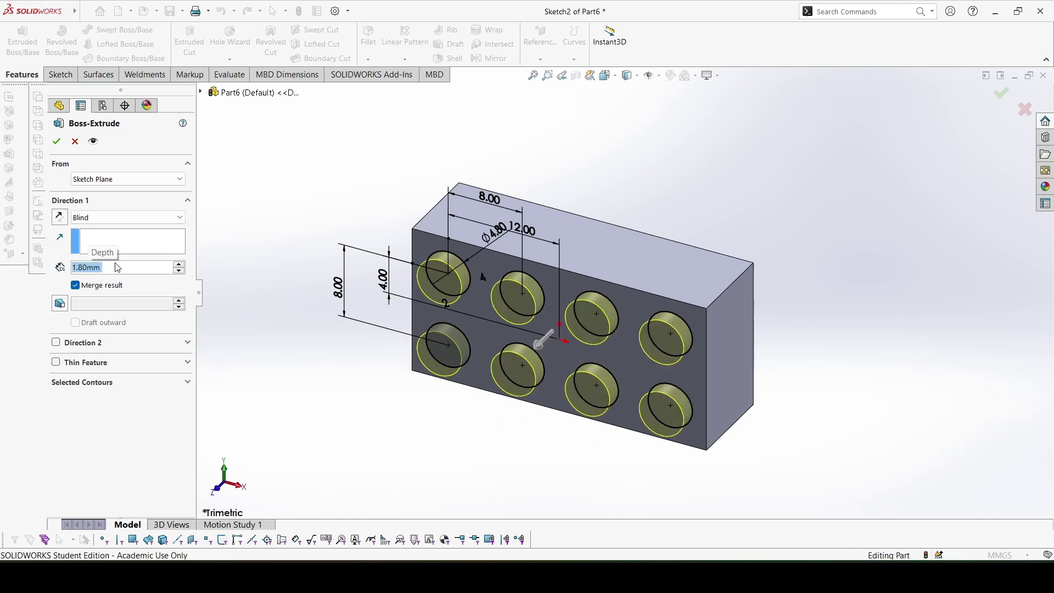
key(Return)
Step: Orbit to the block's back face and start a new sketch on it
mouse_move(669, 309)
middle_down()
mouse_move(618, 265)
mouse_move(544, 306)
middle_up()
click(610, 339)
click(666, 309)
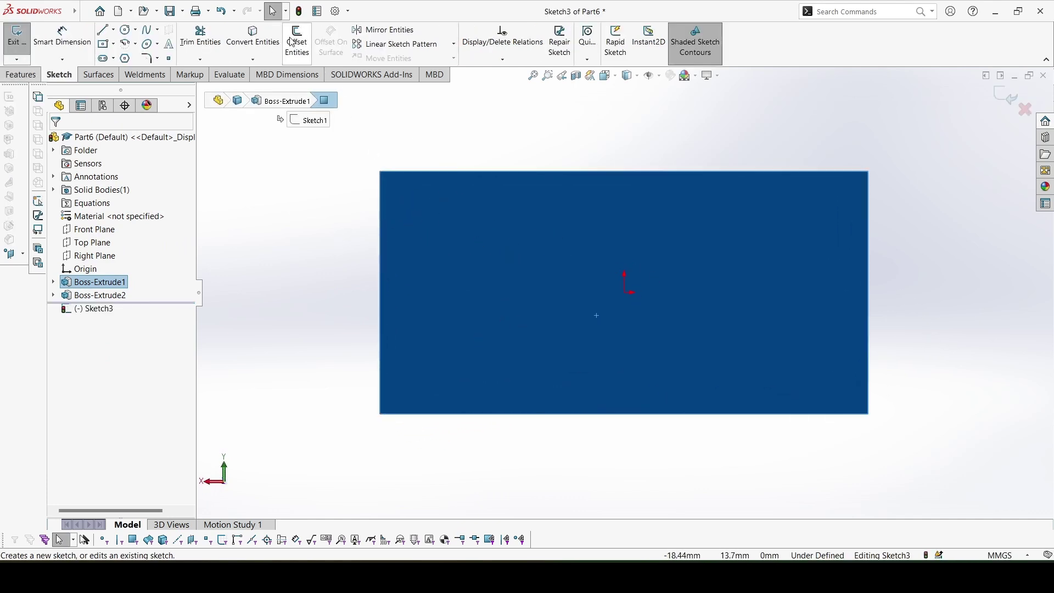
Step: Convert the face edges and offset the outline 1.20 mm inward for the wall
click(254, 41)
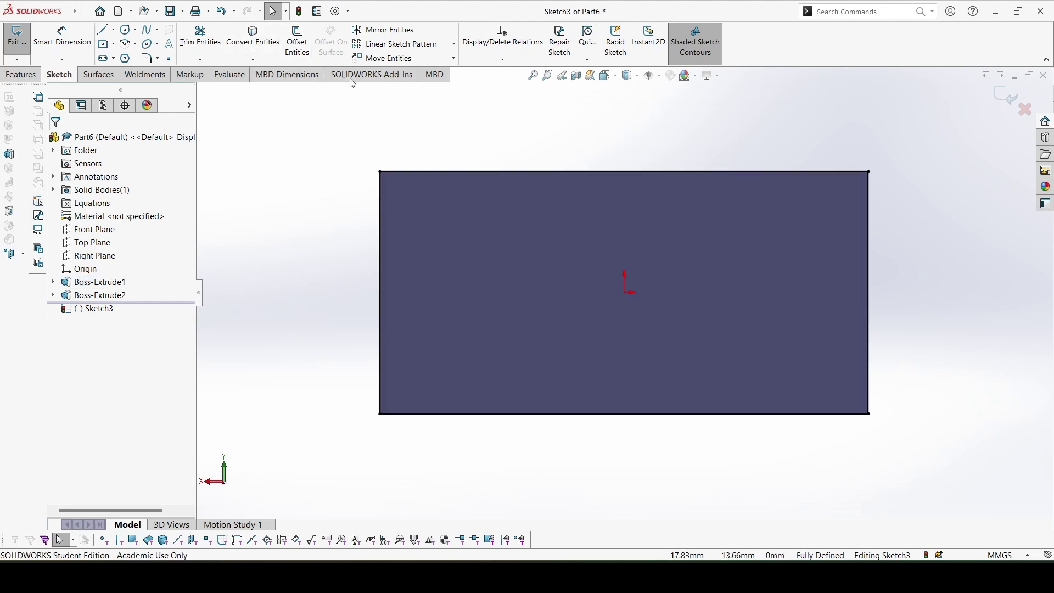
click(380, 185)
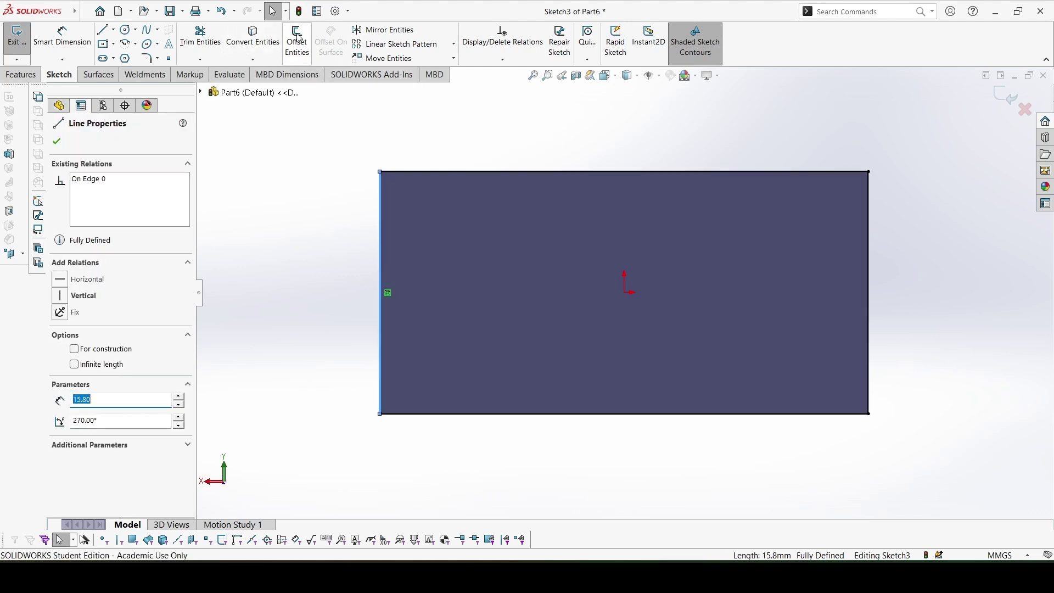
click(461, 152)
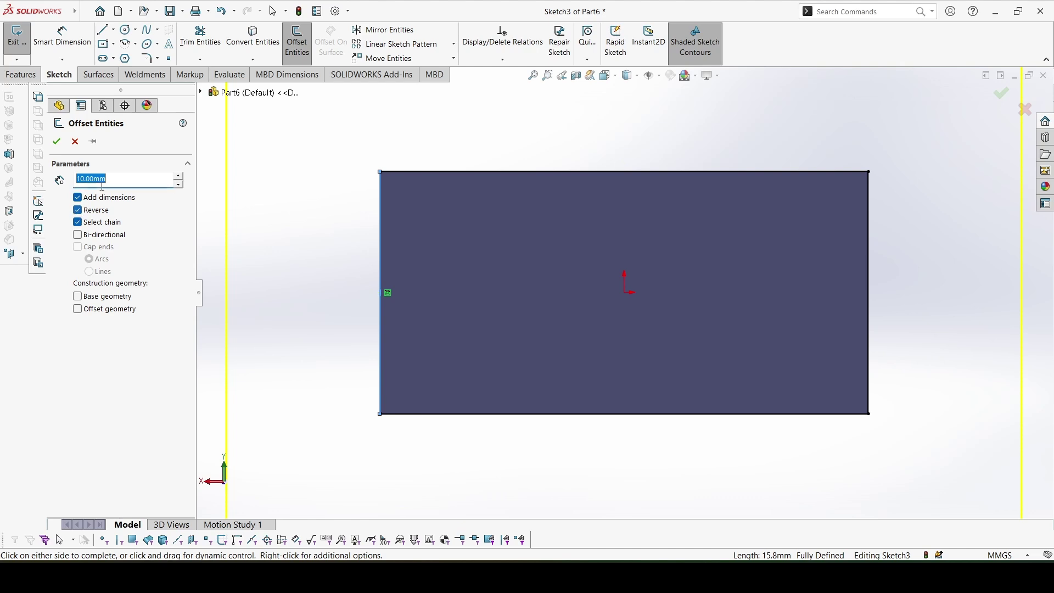
text(1.2)
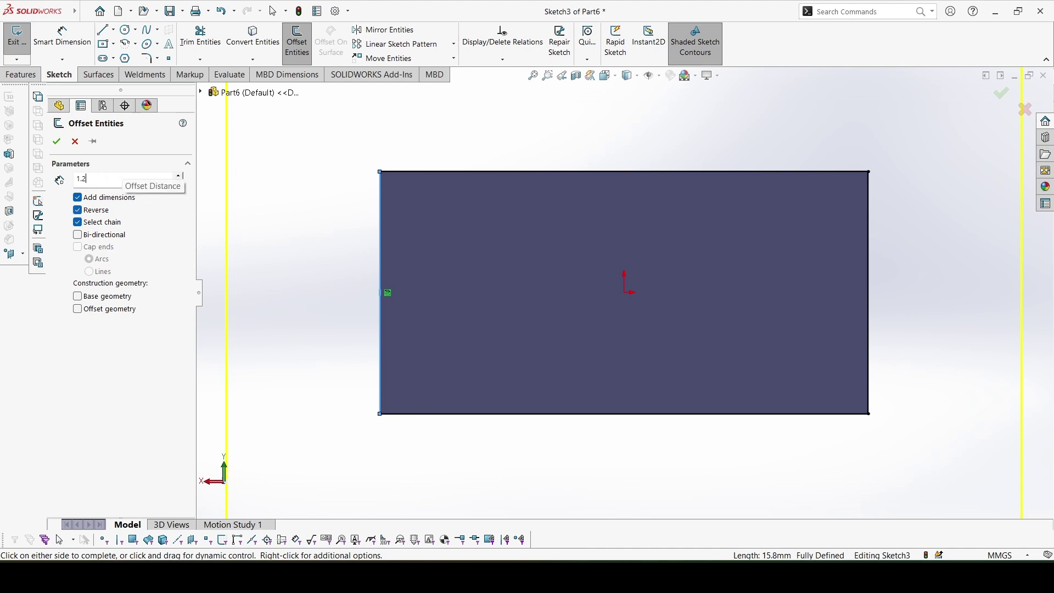
key(Return)
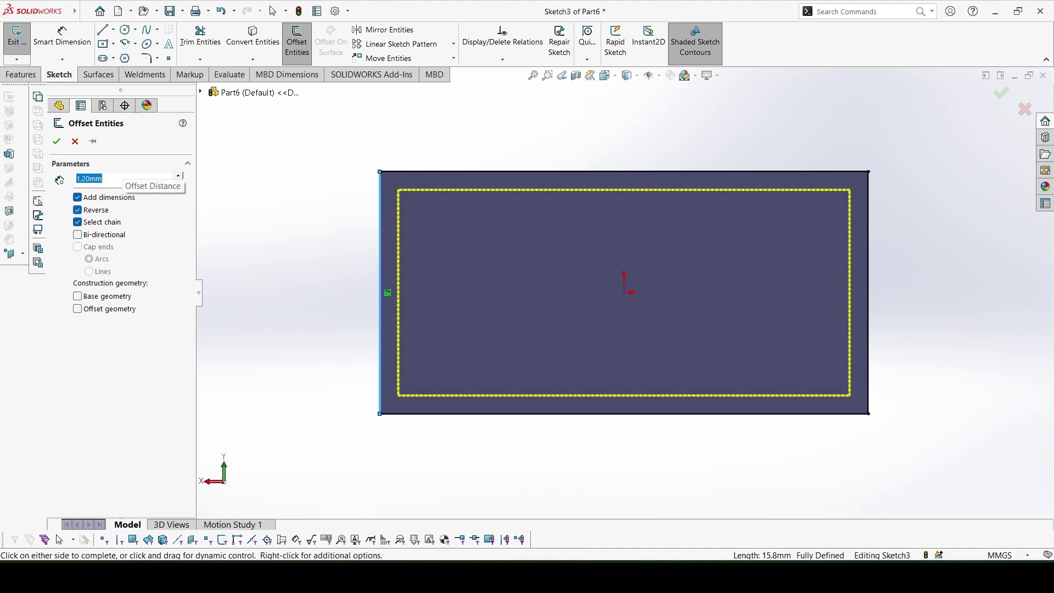
click(56, 140)
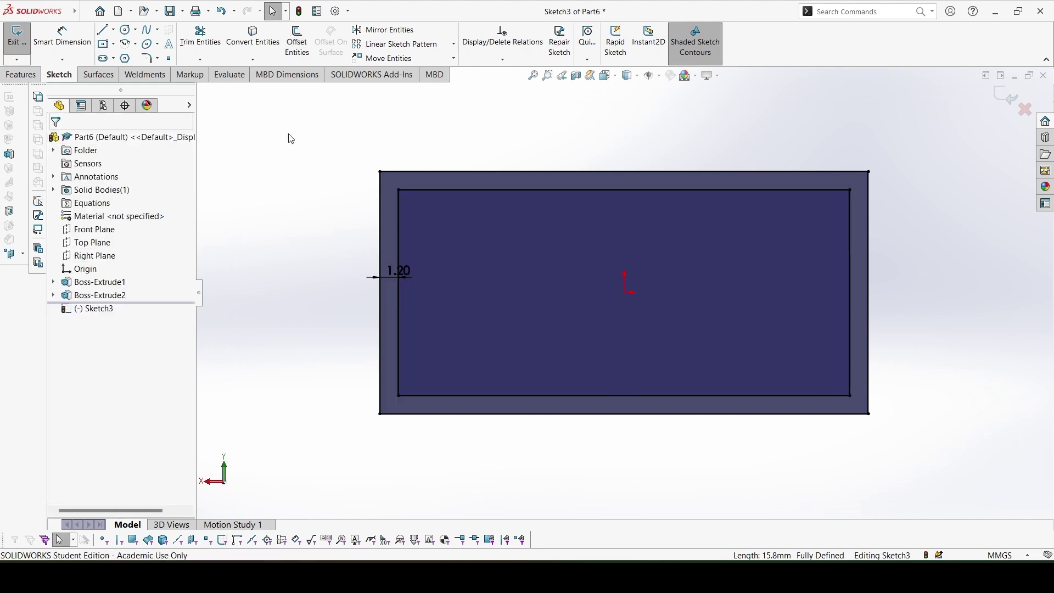
Step: Draw two concentric circles centred on the origin
click(125, 33)
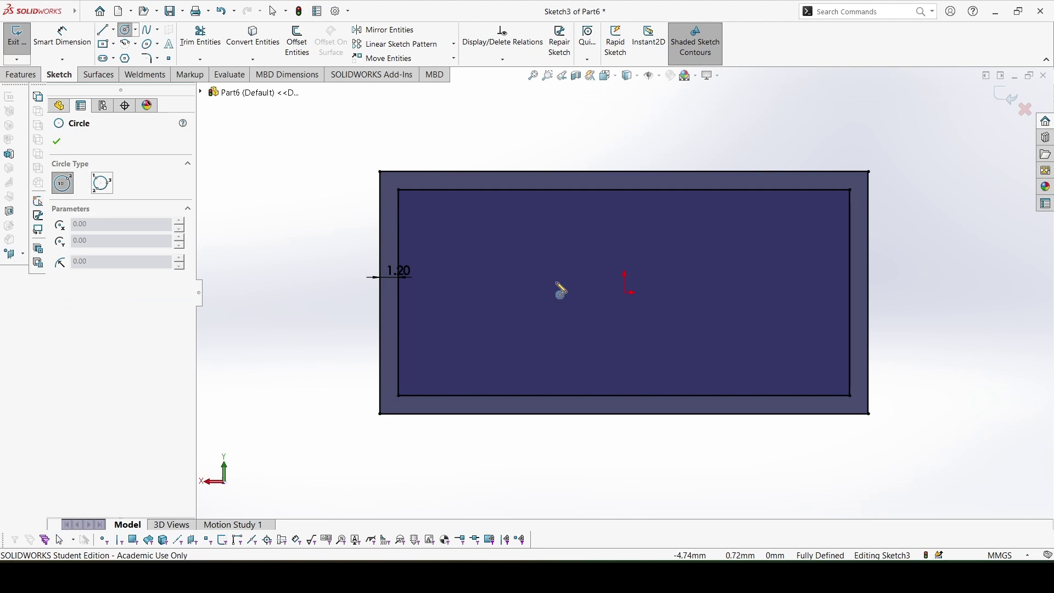
drag(626, 283, 663, 248)
click(664, 248)
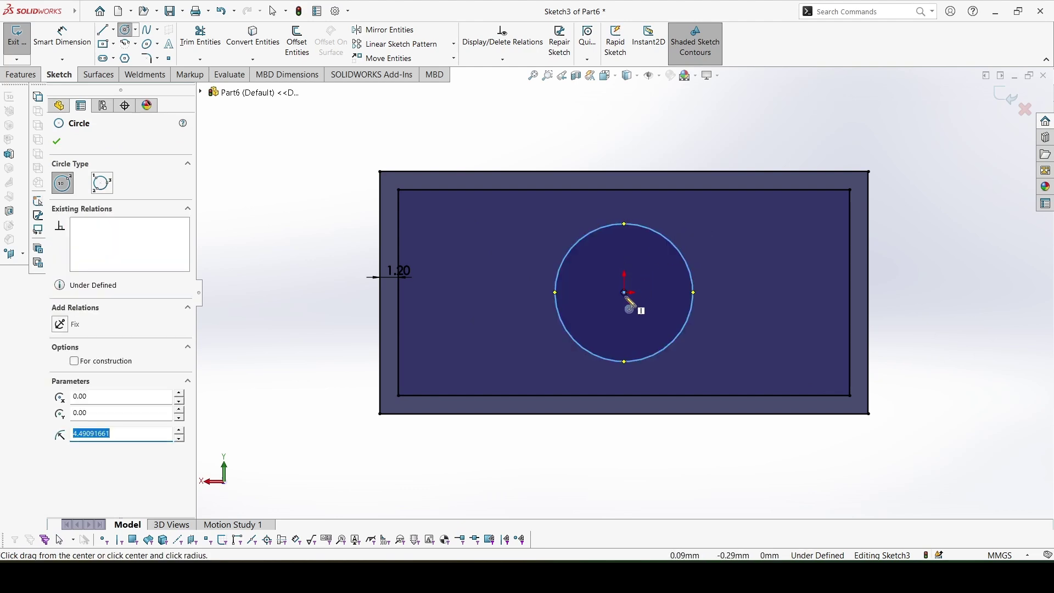
drag(627, 287, 650, 260)
key(Escape)
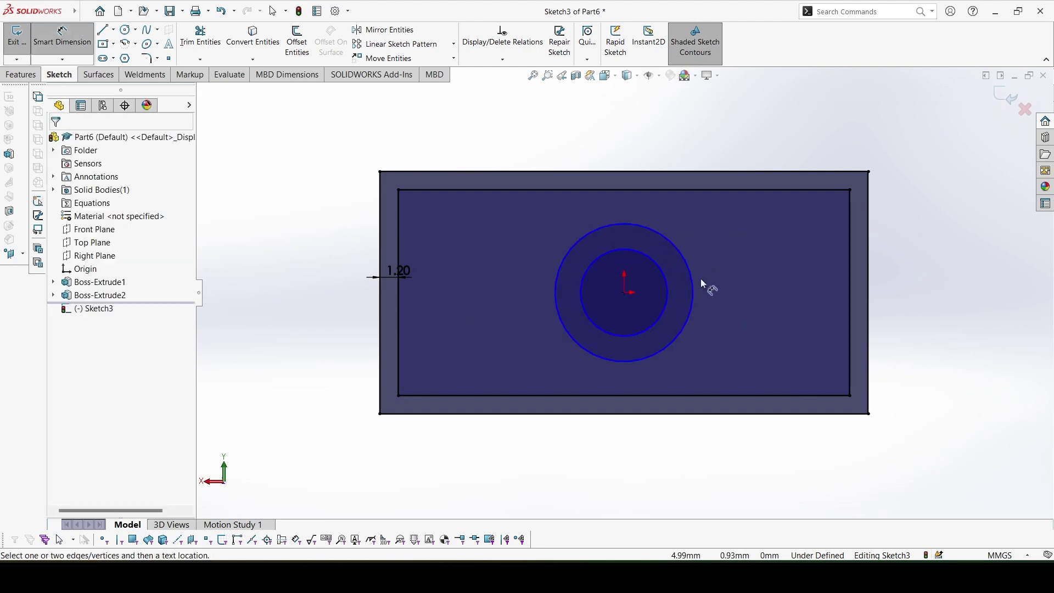
Step: Dimension the outer circle to 6.50 mm and the tube wall gap to 1.20 mm
click(706, 287)
key(d)
click(739, 298)
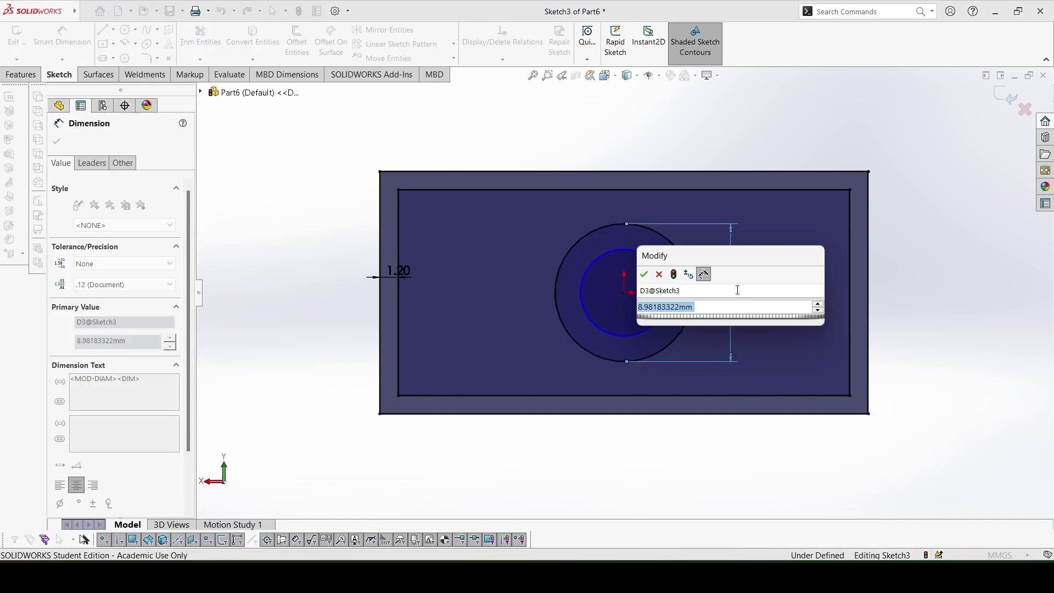
text(6.5)
key(Return)
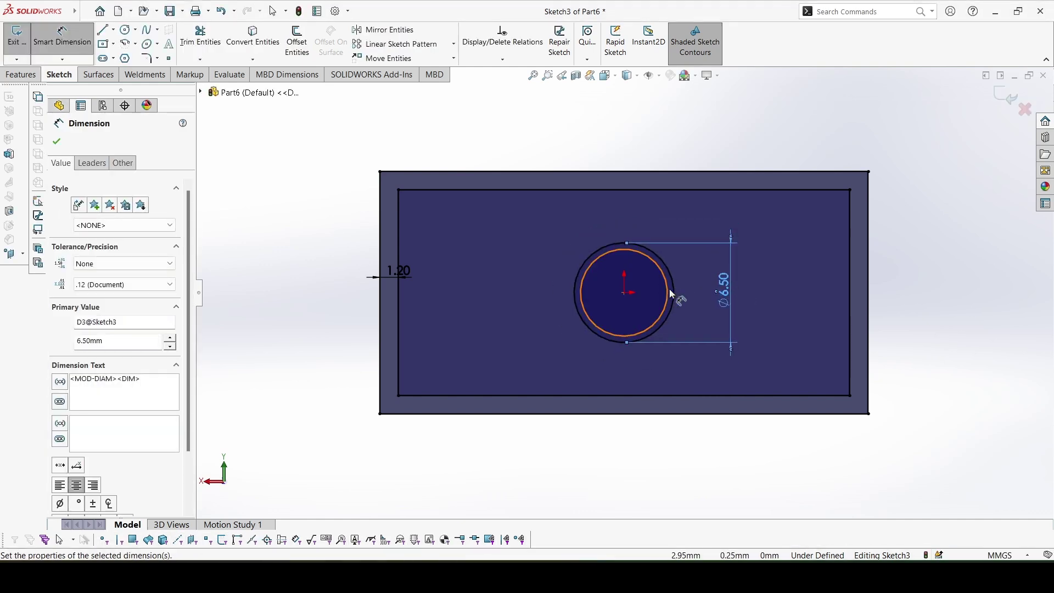
click(663, 290)
click(690, 265)
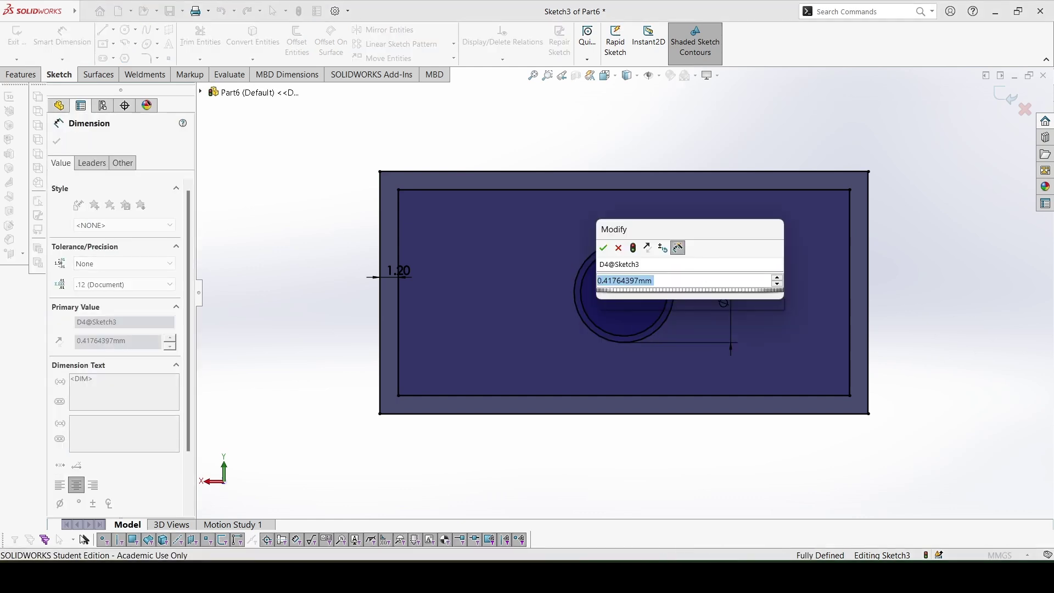
text(1.2)
key(Return)
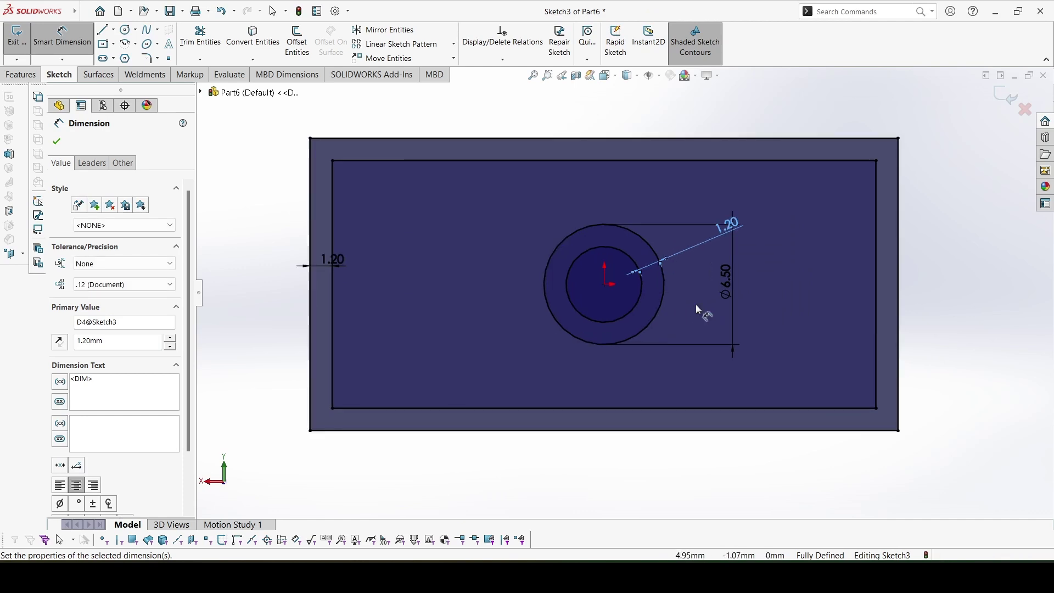
Step: Draw centerlines from the tube centre to the inner outline's left and top edges
click(113, 30)
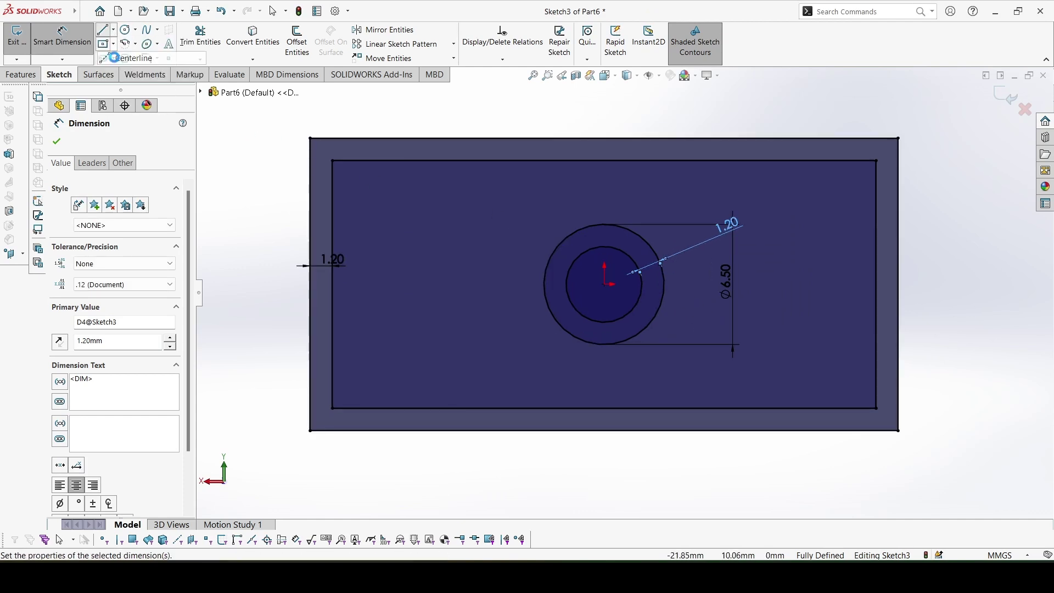
click(136, 51)
click(607, 286)
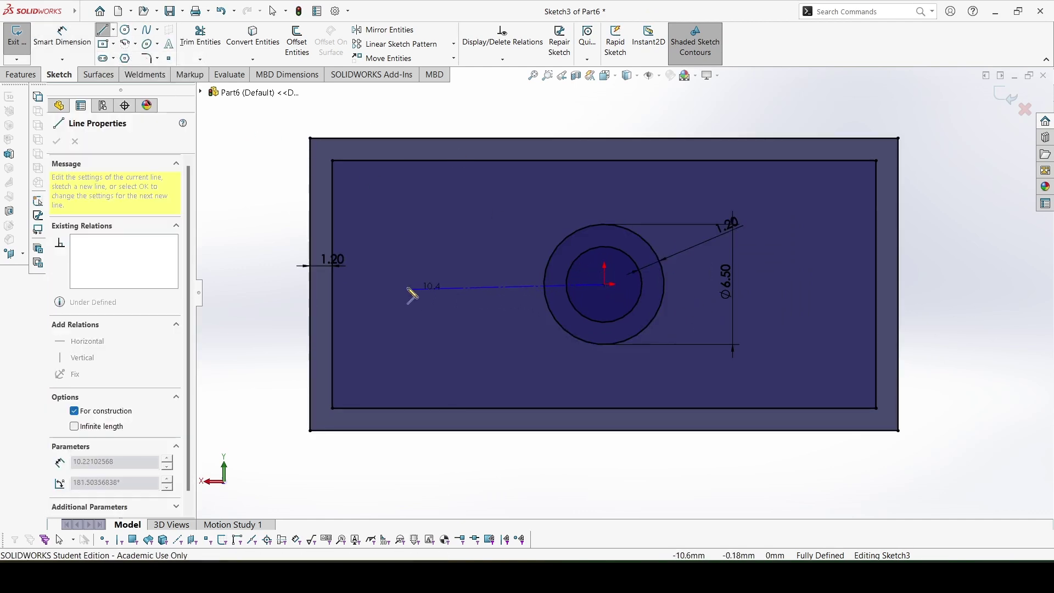
click(332, 285)
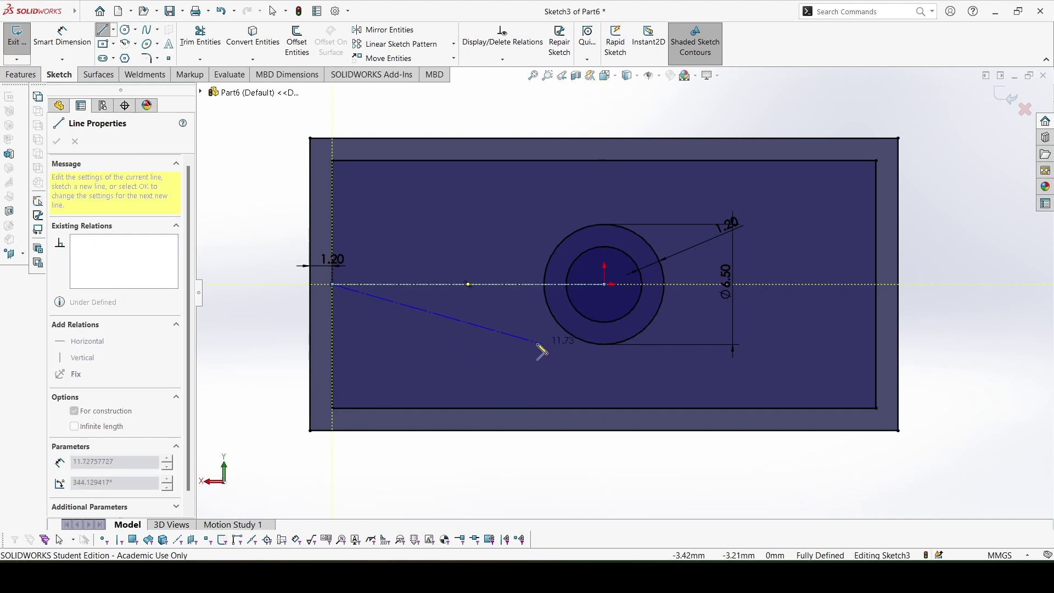
key(Escape)
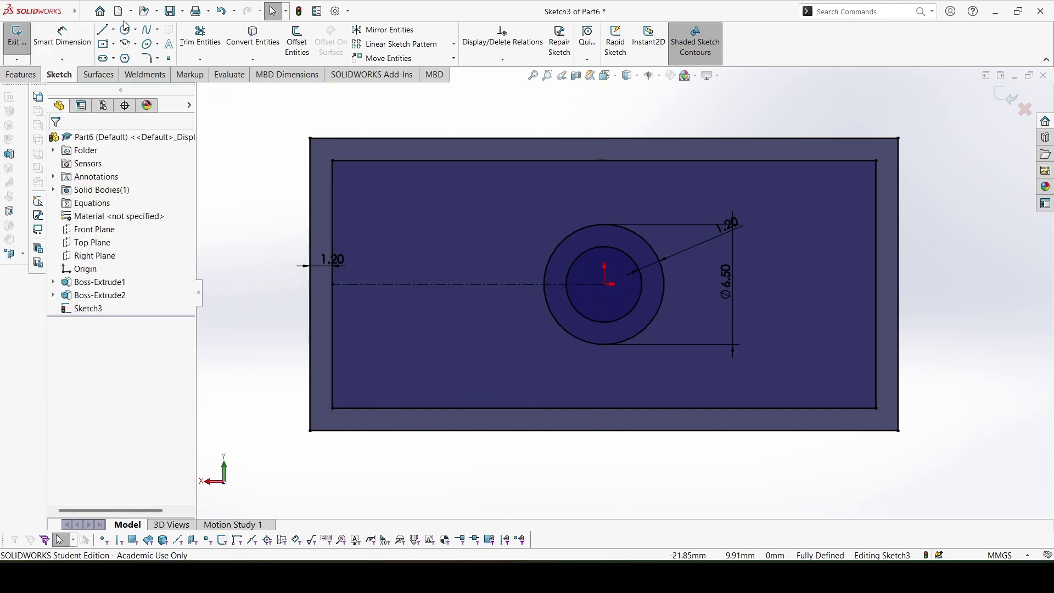
click(113, 29)
click(136, 52)
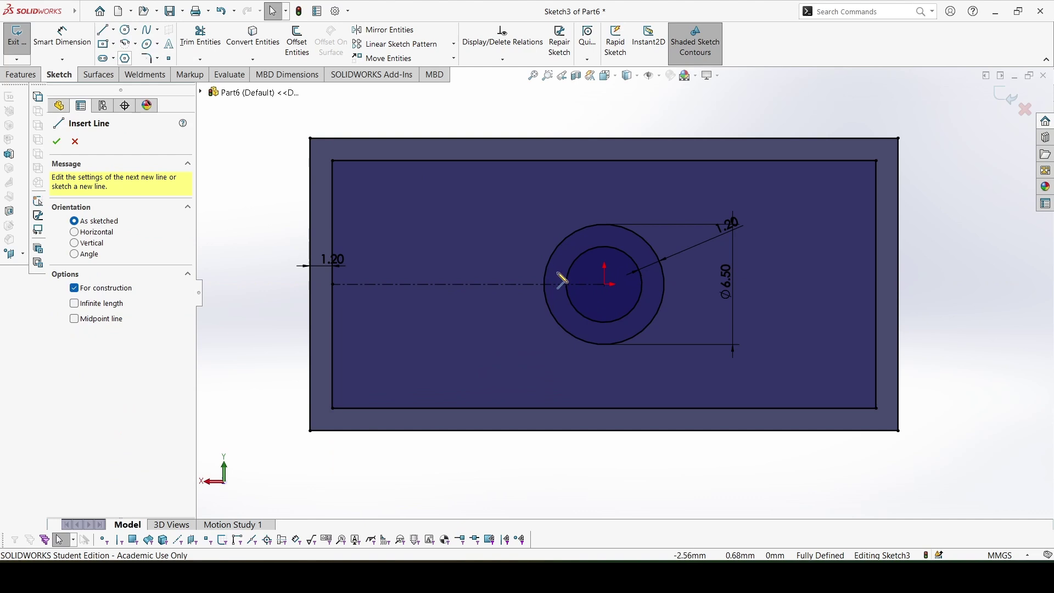
click(606, 285)
click(607, 160)
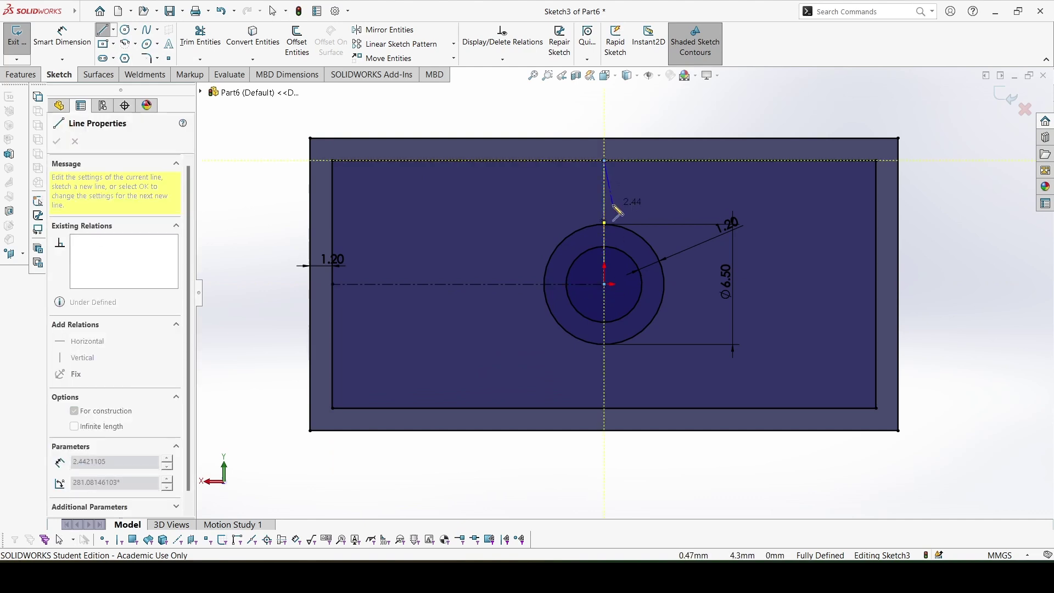
Step: Select the outer and inner circles of the centre tube for patterning
key(Escape)
scroll(589, 284, up, 1)
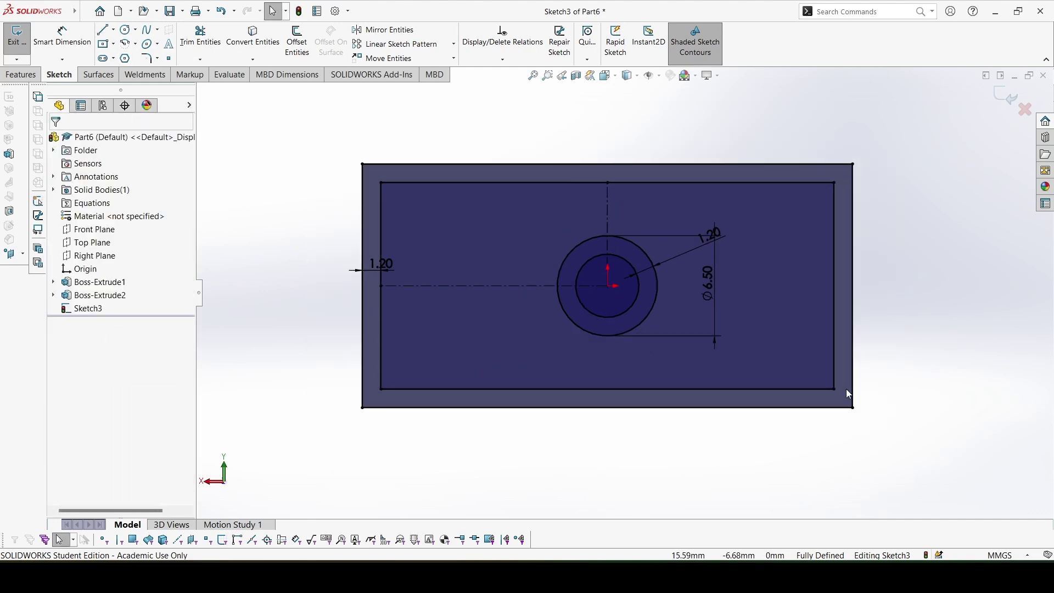
drag(566, 243, 633, 292)
click(919, 282)
drag(530, 119, 688, 344)
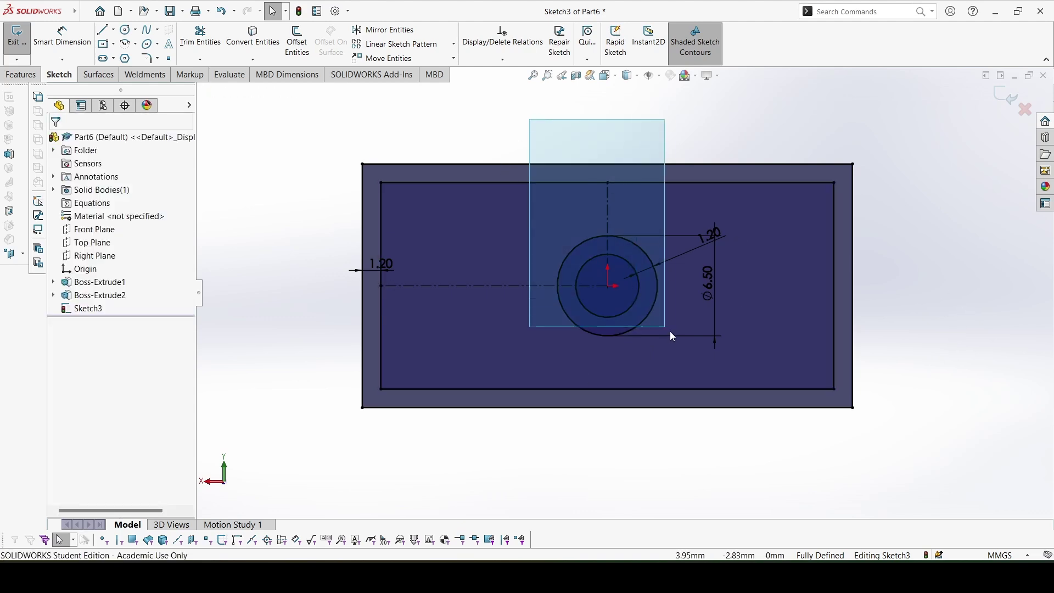
click(762, 108)
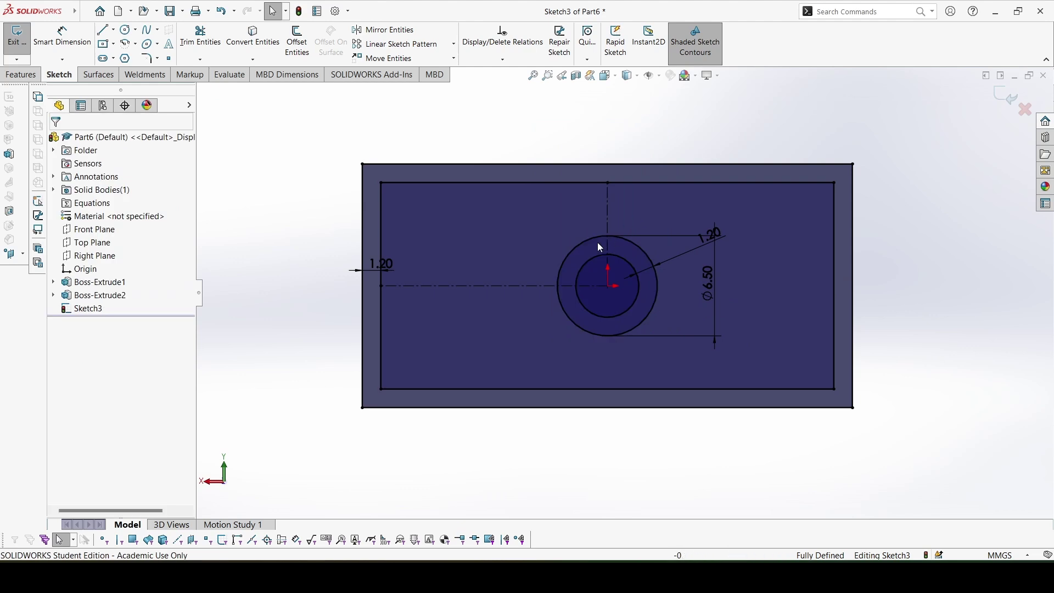
click(581, 272)
ctrl+click(600, 271)
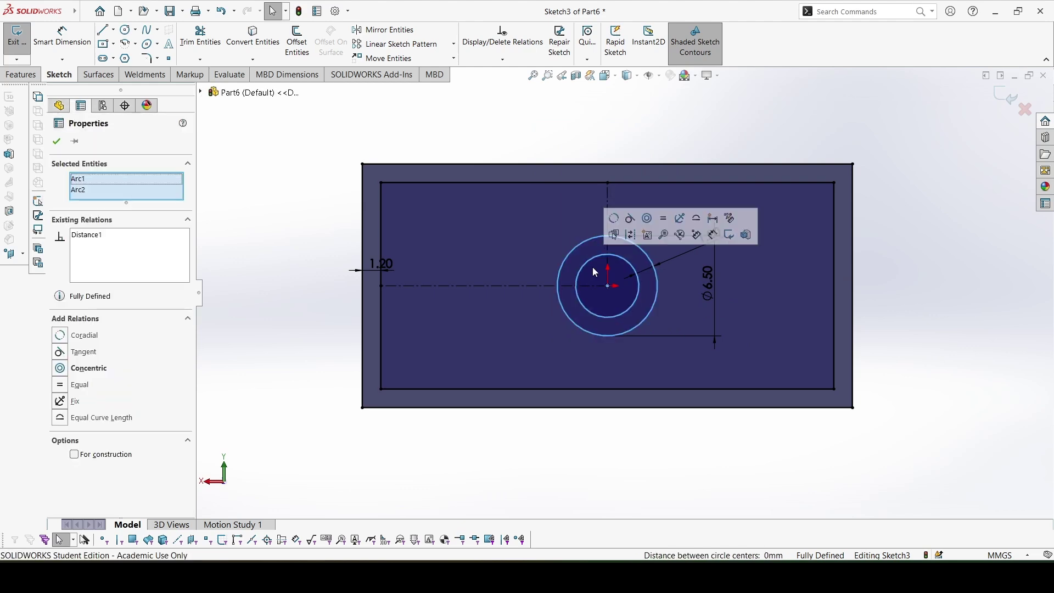
Step: Linear-pattern the tube circles once to the right at 8 mm X spacing, 2 instances
click(401, 42)
text(8)
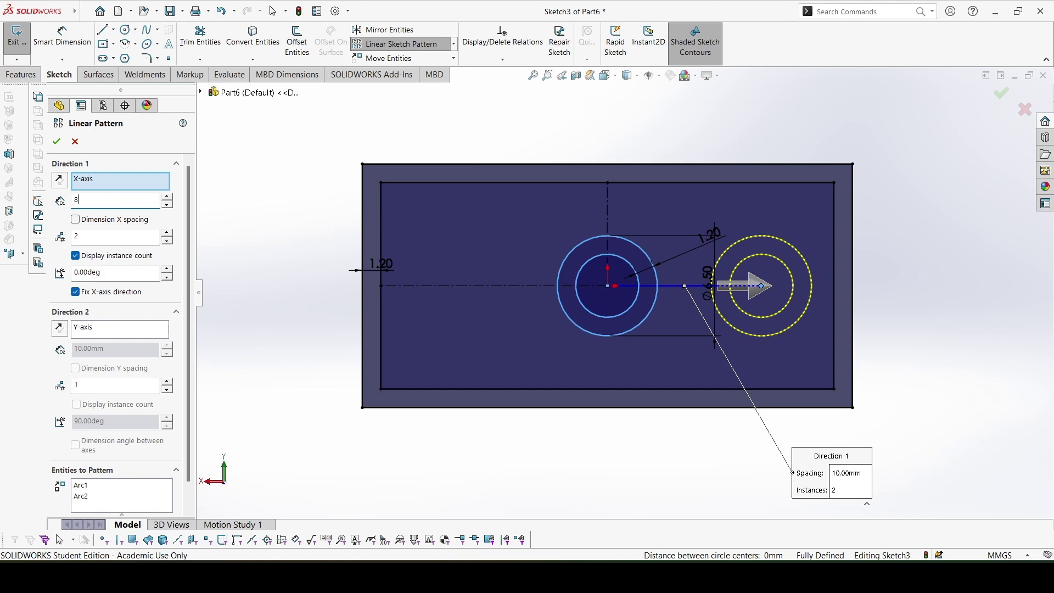
key(Return)
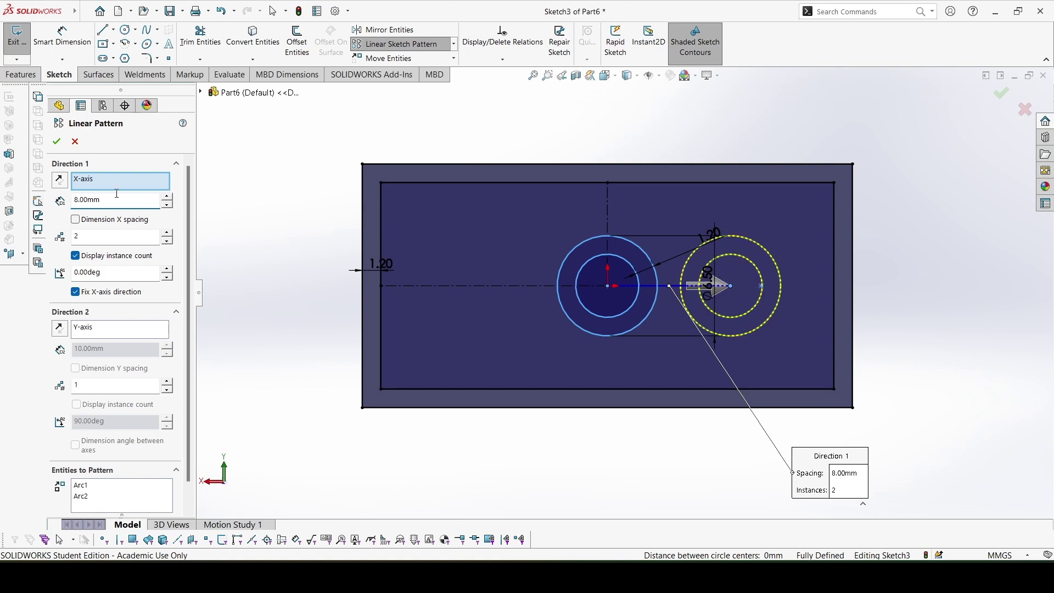
click(58, 142)
click(710, 284)
click(737, 286)
Step: Dimension the centre-to-centre distance between the two tubes as 8 mm
key(d)
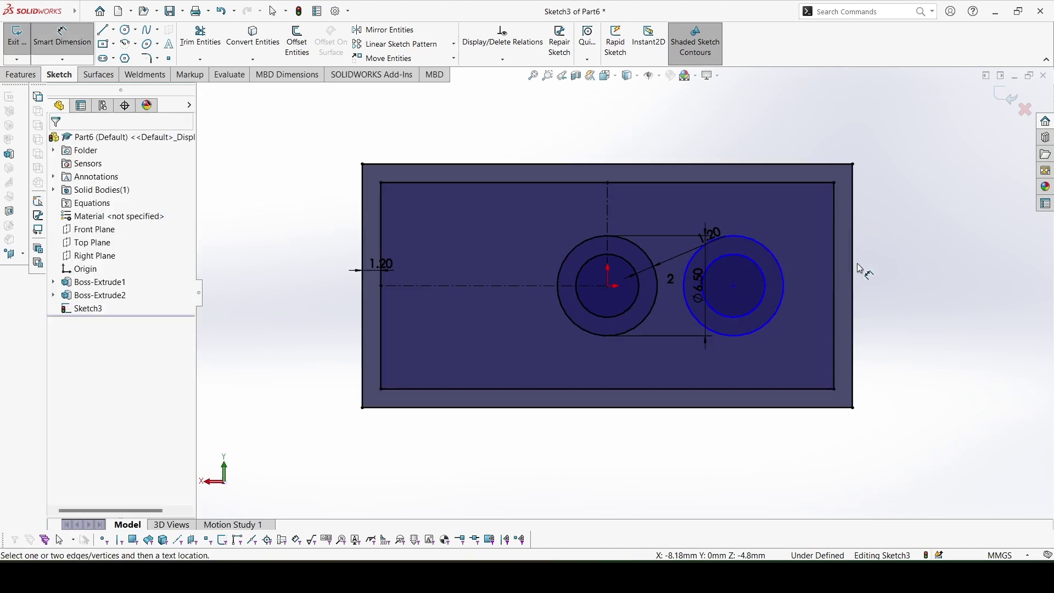
click(765, 280)
click(613, 293)
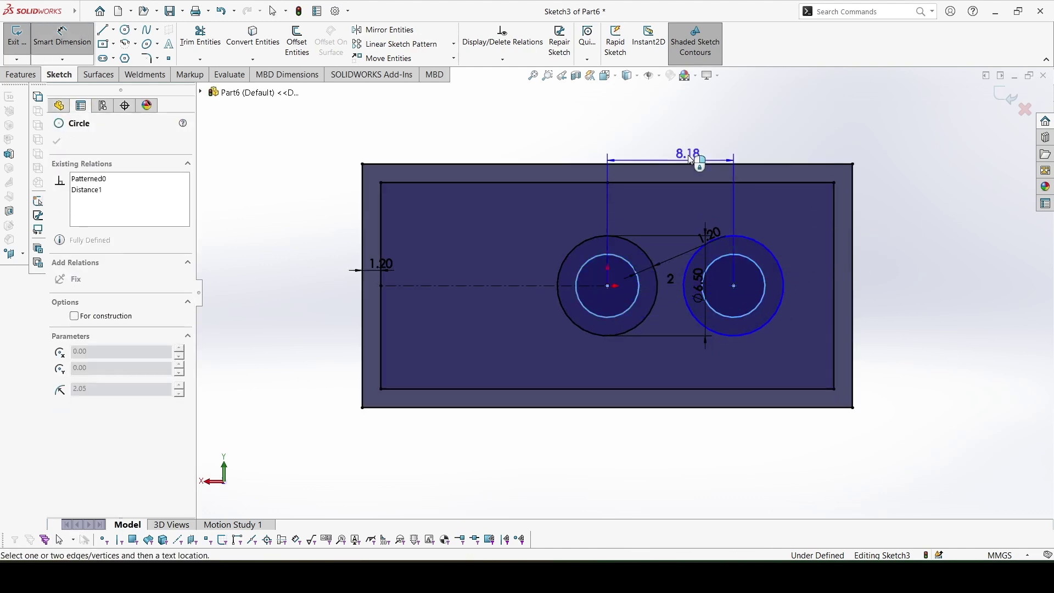
click(692, 144)
text(8.00mm)
key(Return)
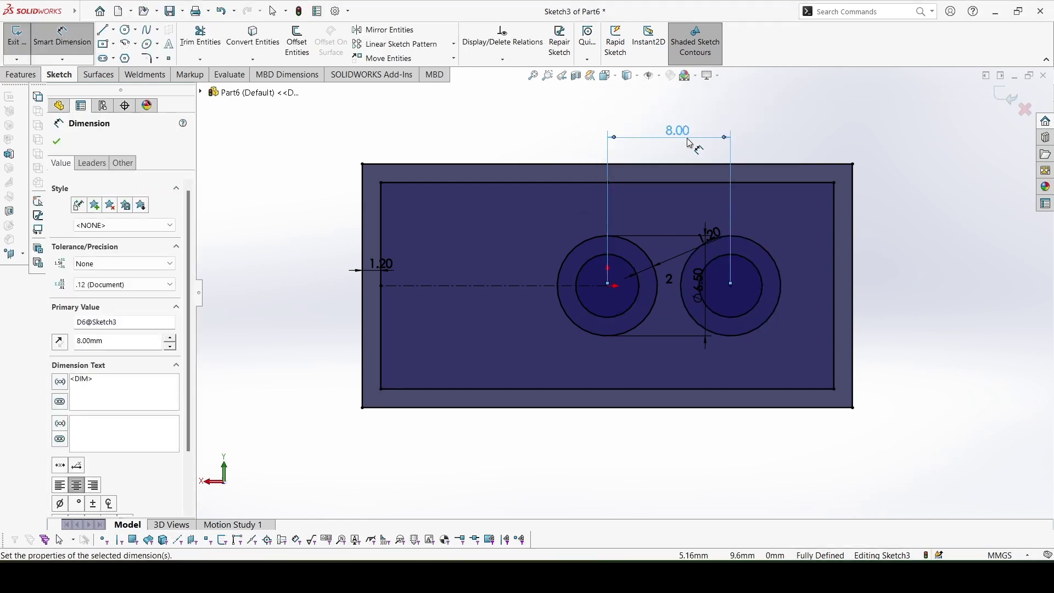
key(Escape)
Step: Mirror the right tube circles about the vertical centreline to make a third tube on the left
click(782, 281)
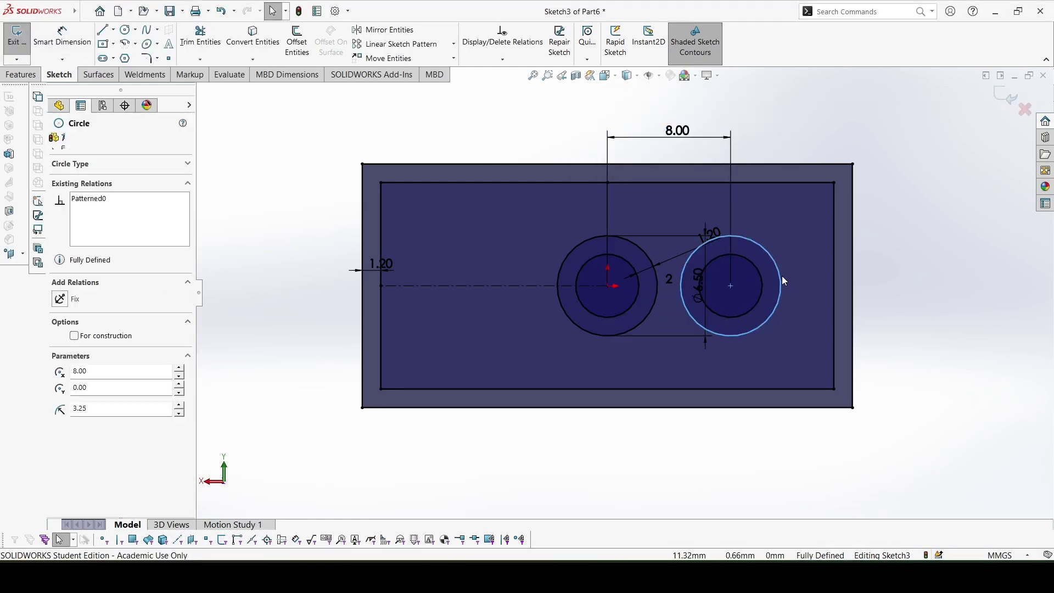
ctrl+click(761, 289)
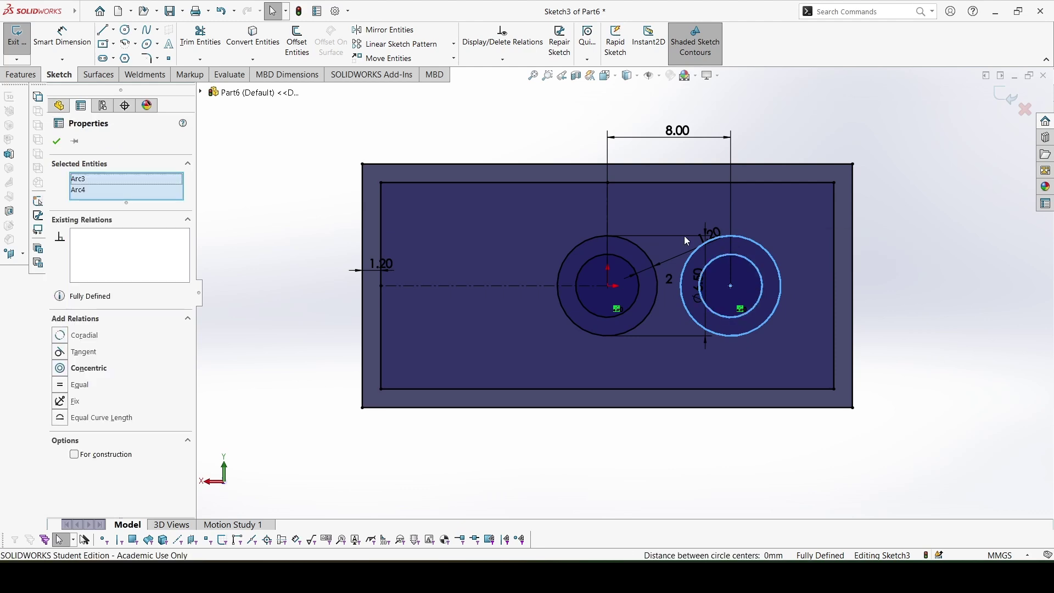
ctrl+click(608, 207)
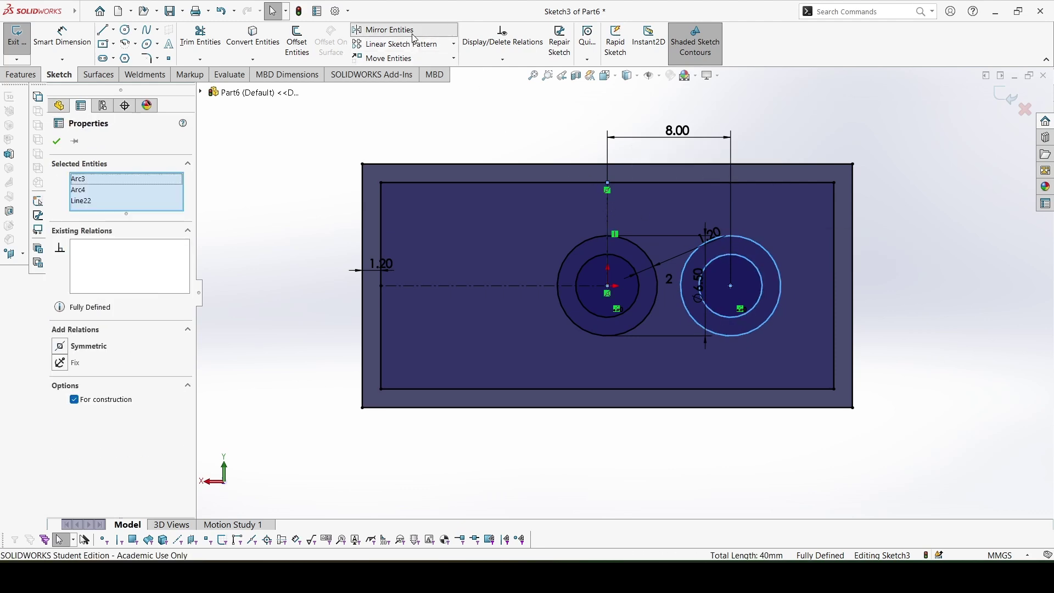
click(388, 30)
scroll(766, 240, down, 1)
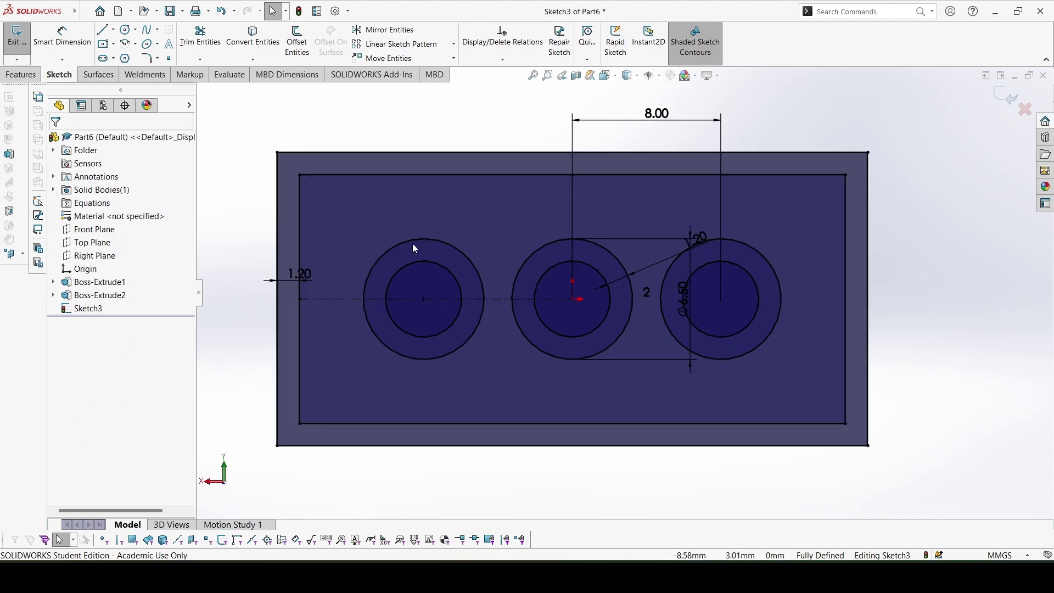
scroll(461, 255, up, 1)
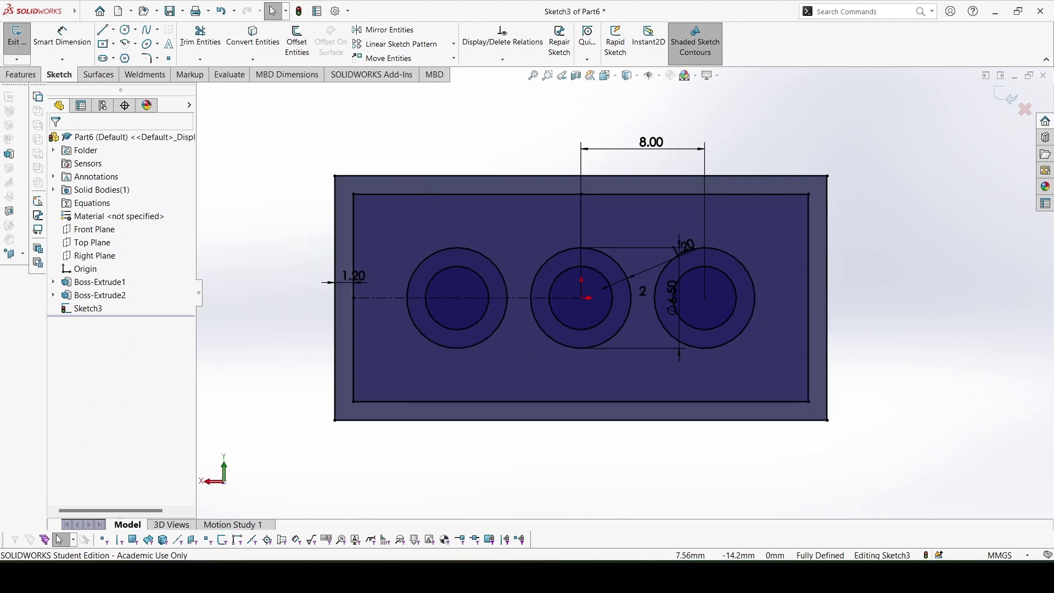
key(alt+Tab)
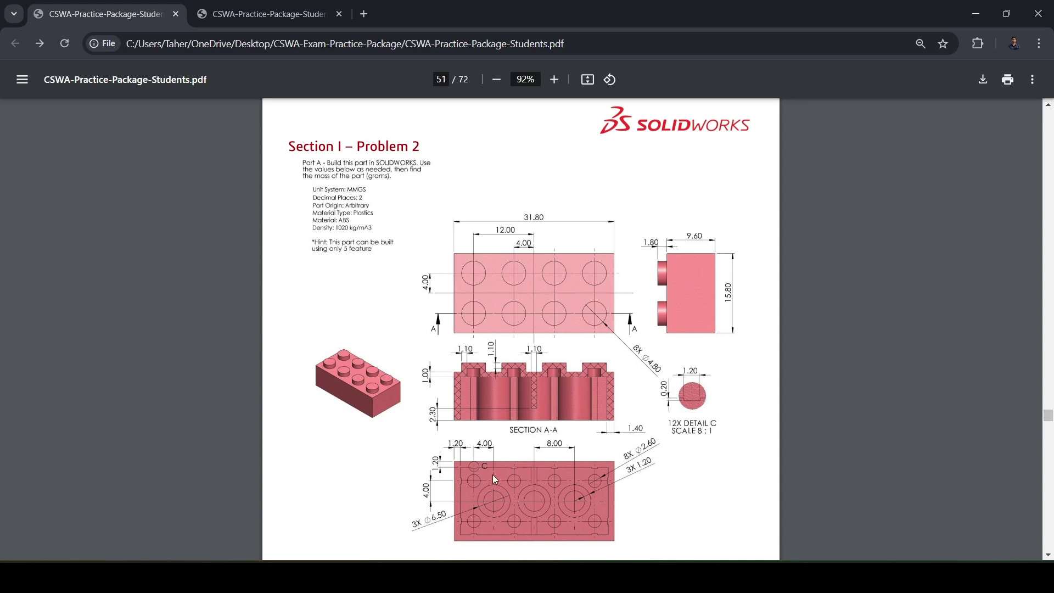
click(697, 514)
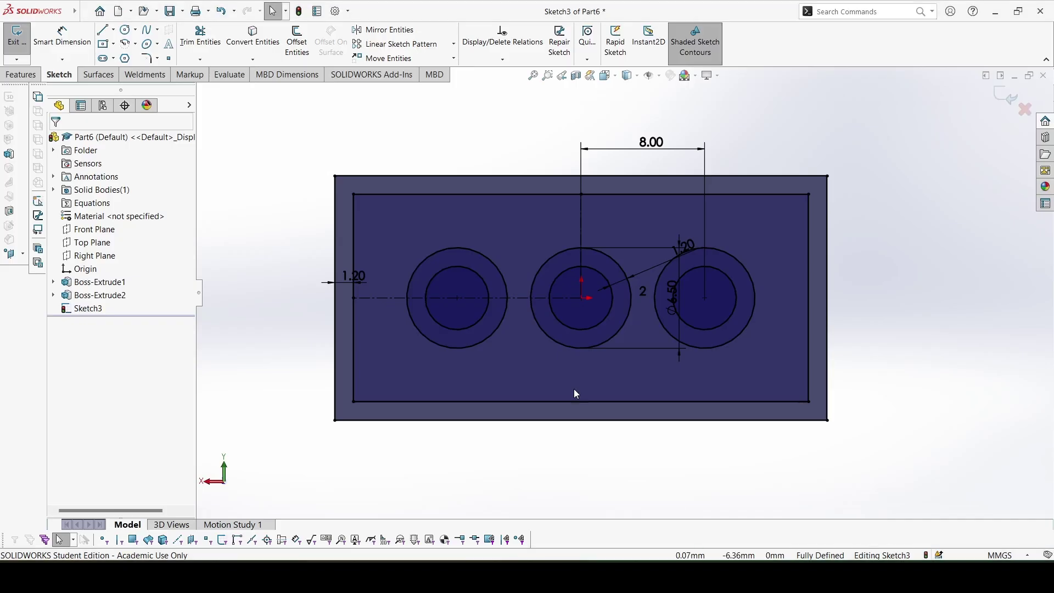
Step: Convert the eight stud circles from Sketch2 under Boss-Extrude2 into the underside sketch
click(55, 296)
click(100, 308)
click(254, 37)
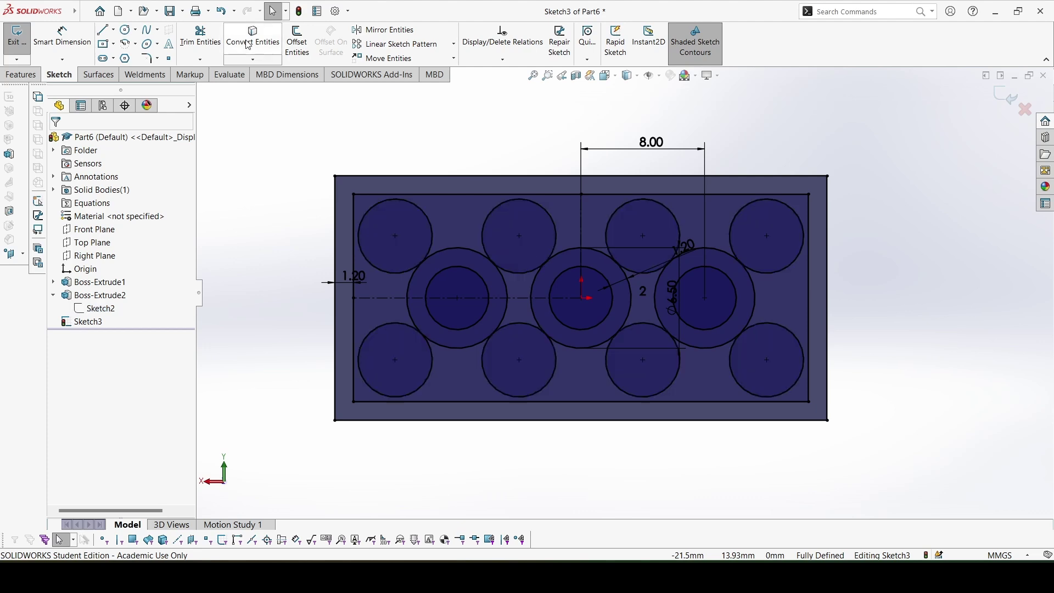
Step: Select all eight converted stud circles and mark them For construction
click(422, 221)
ctrl+click(517, 235)
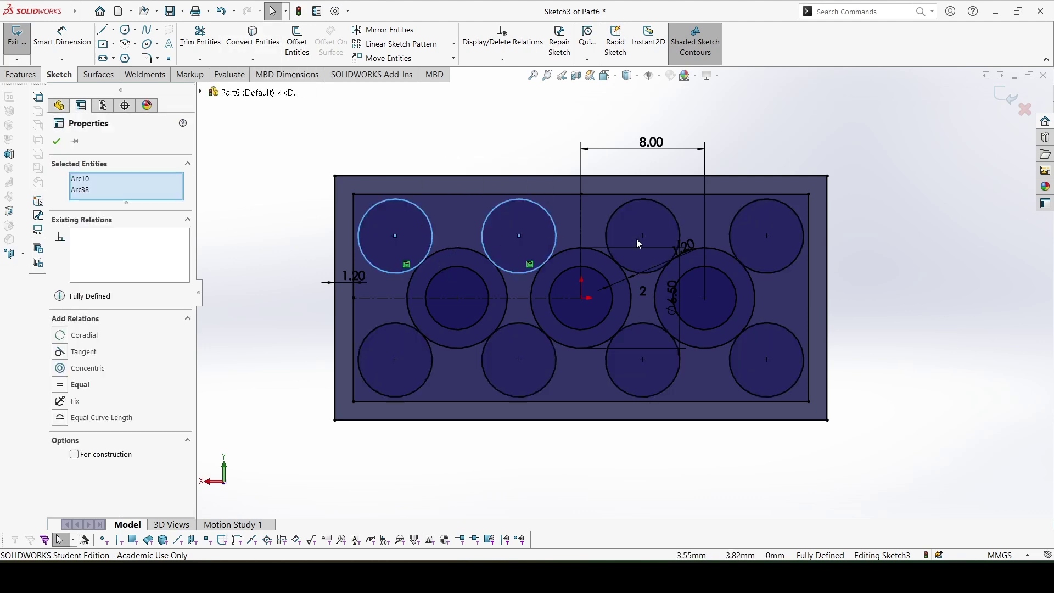
ctrl+click(643, 235)
ctrl+click(794, 232)
ctrl+click(771, 351)
ctrl+click(643, 363)
ctrl+click(519, 363)
ctrl+click(422, 381)
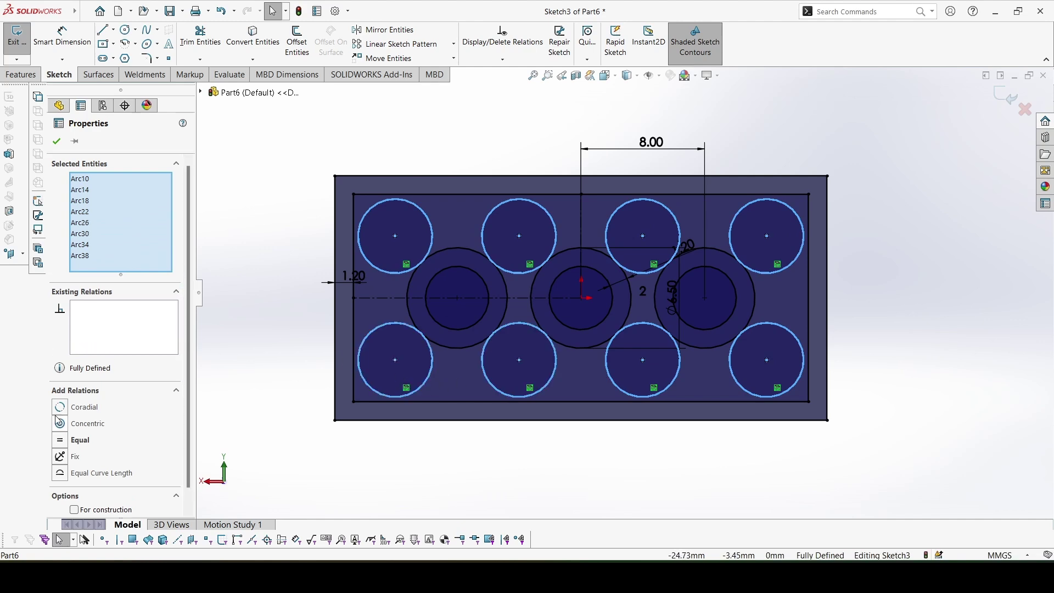
click(74, 510)
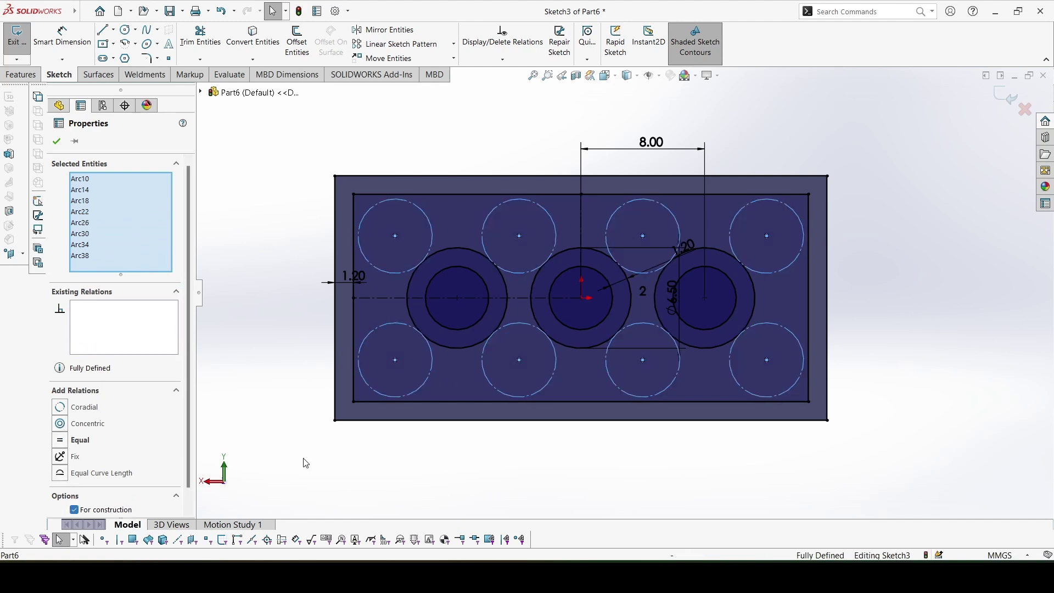
Step: Draw construction lines from the first two top-row stud centres to the inner top and left edges
click(488, 207)
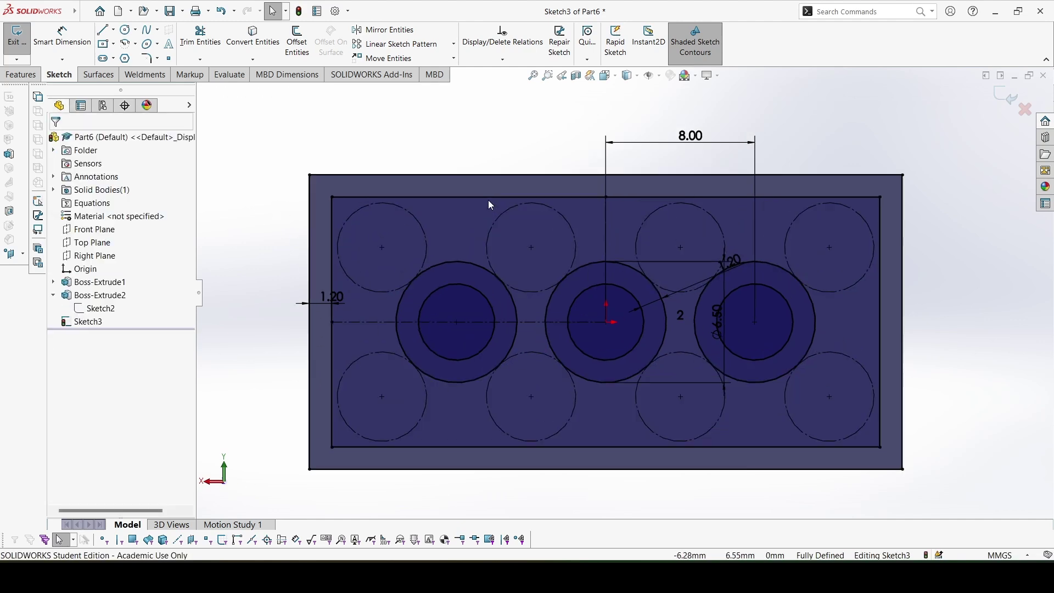
click(113, 31)
click(382, 247)
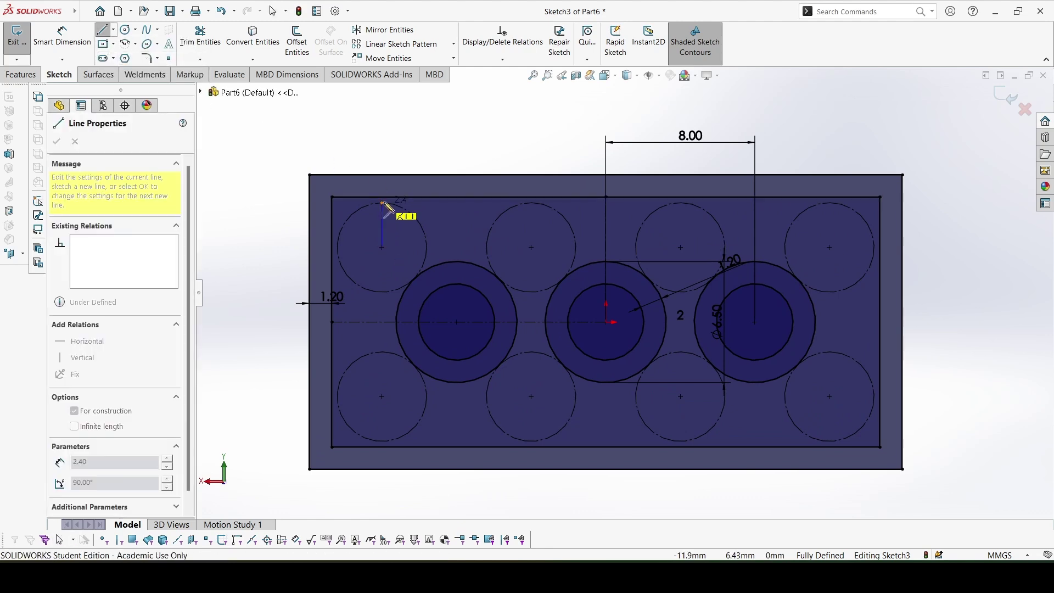
click(383, 197)
key(Escape)
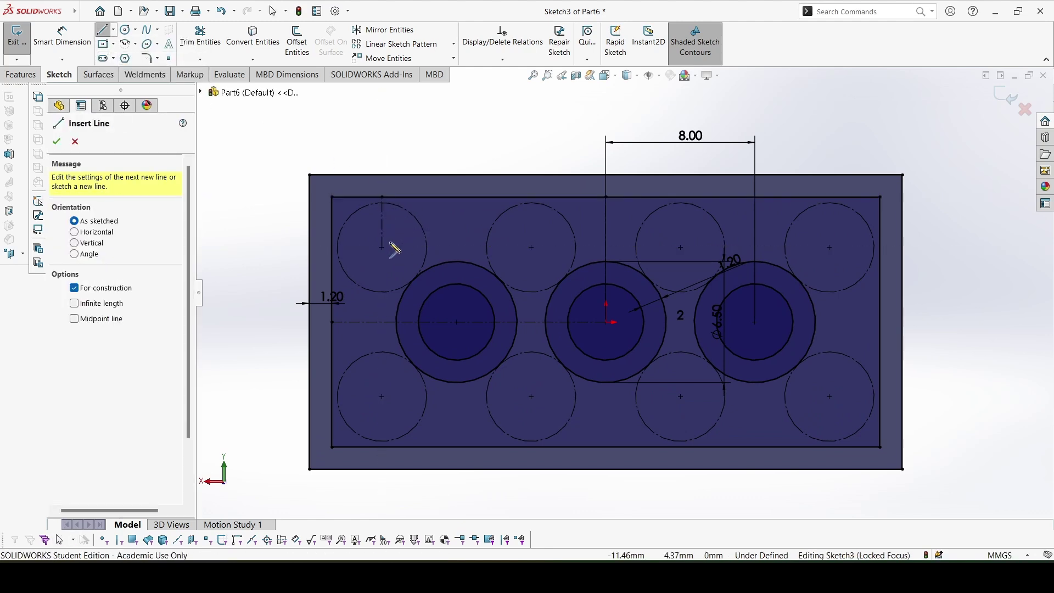
click(382, 247)
click(332, 248)
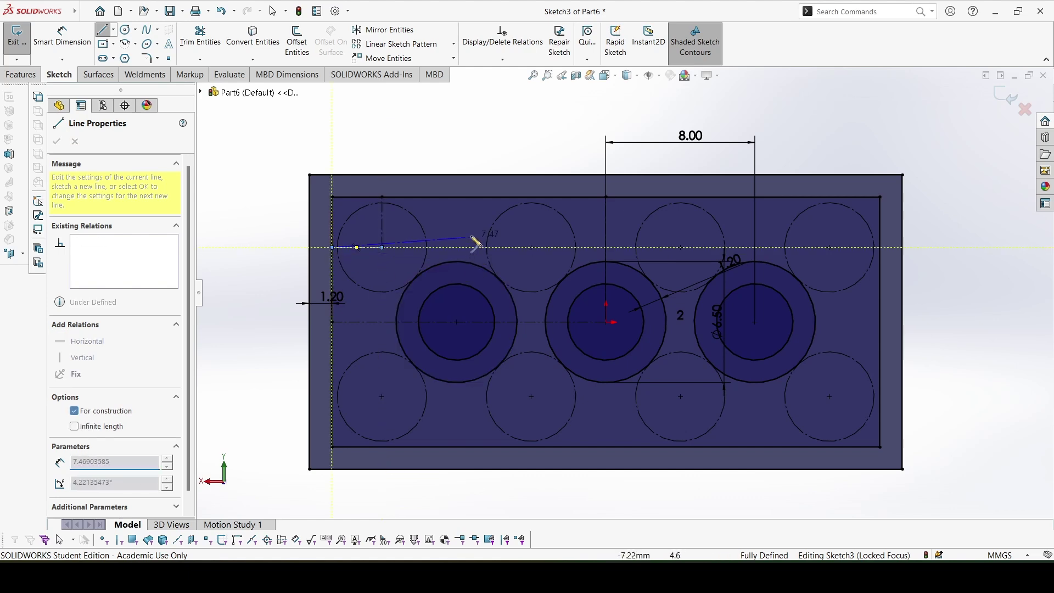
double_click(332, 247)
click(531, 247)
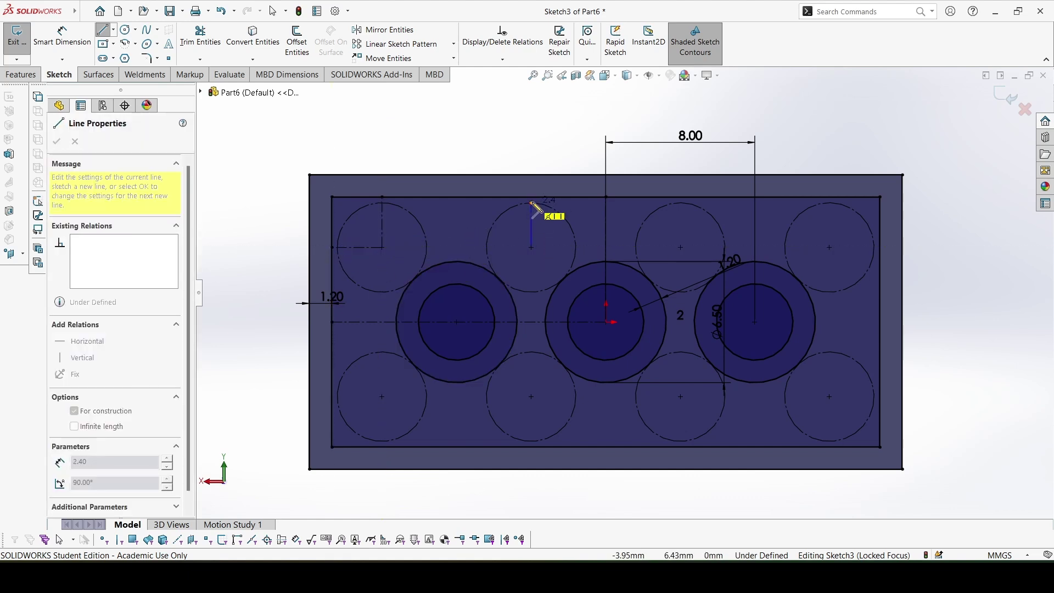
click(531, 198)
key(Escape)
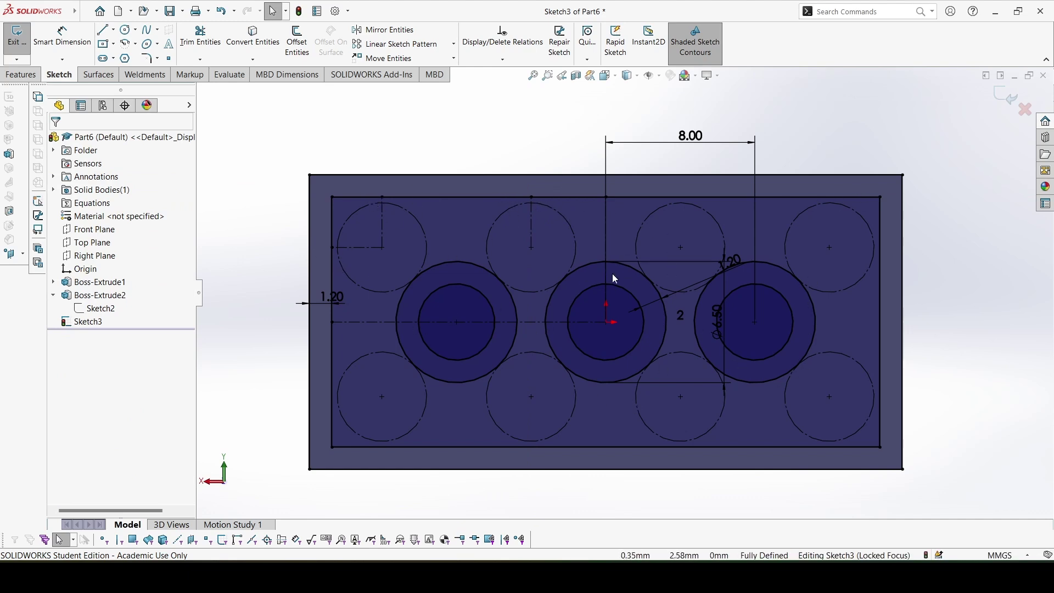
scroll(529, 221, down, 1)
scroll(339, 202, down, 1)
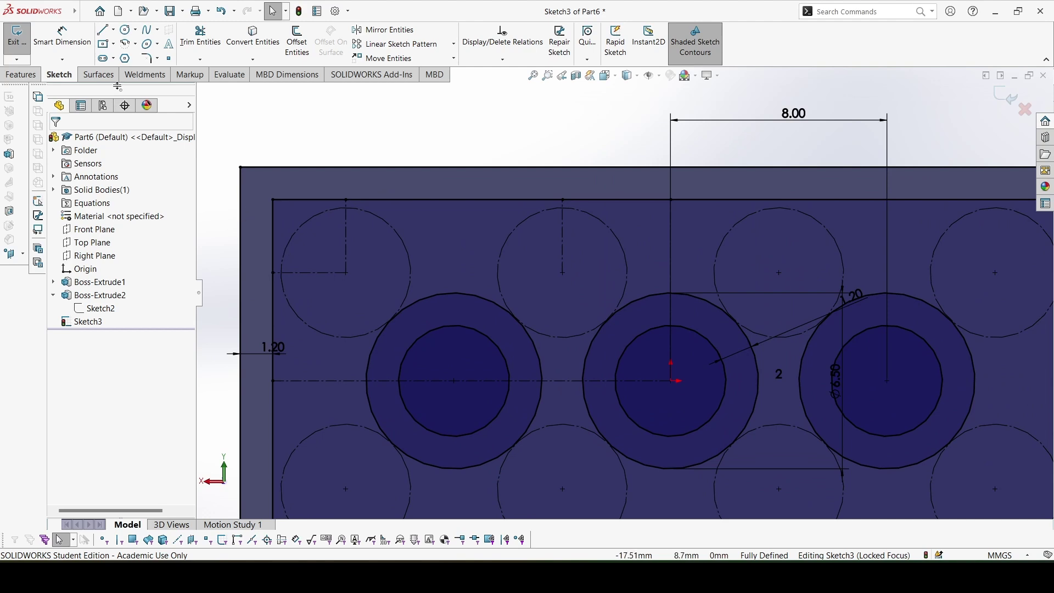
Step: Draw two small corner rectangles on the inner top edge at the stud centrelines
click(113, 46)
click(123, 62)
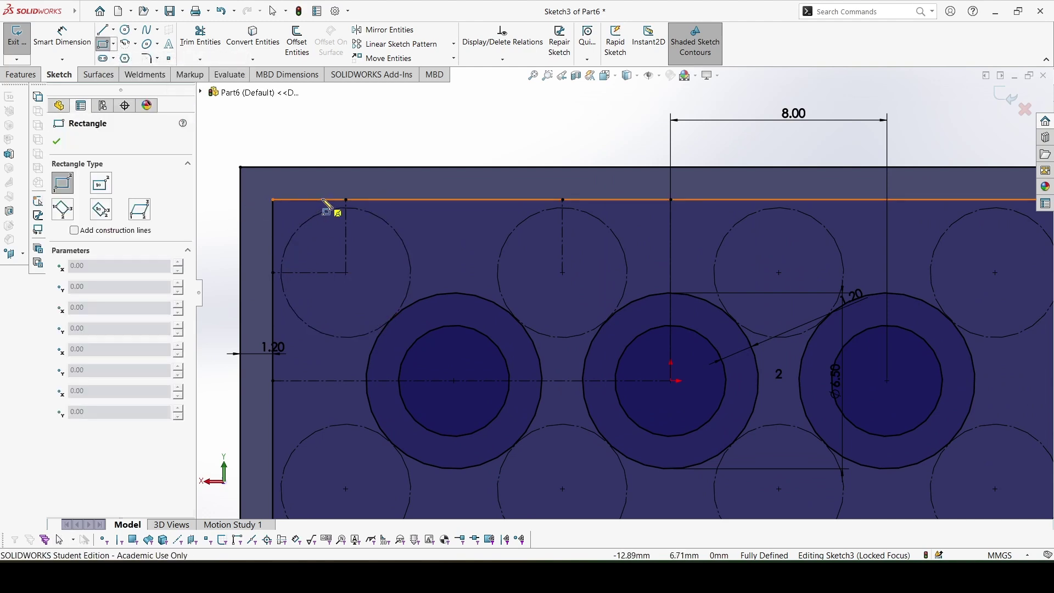
click(328, 201)
click(371, 225)
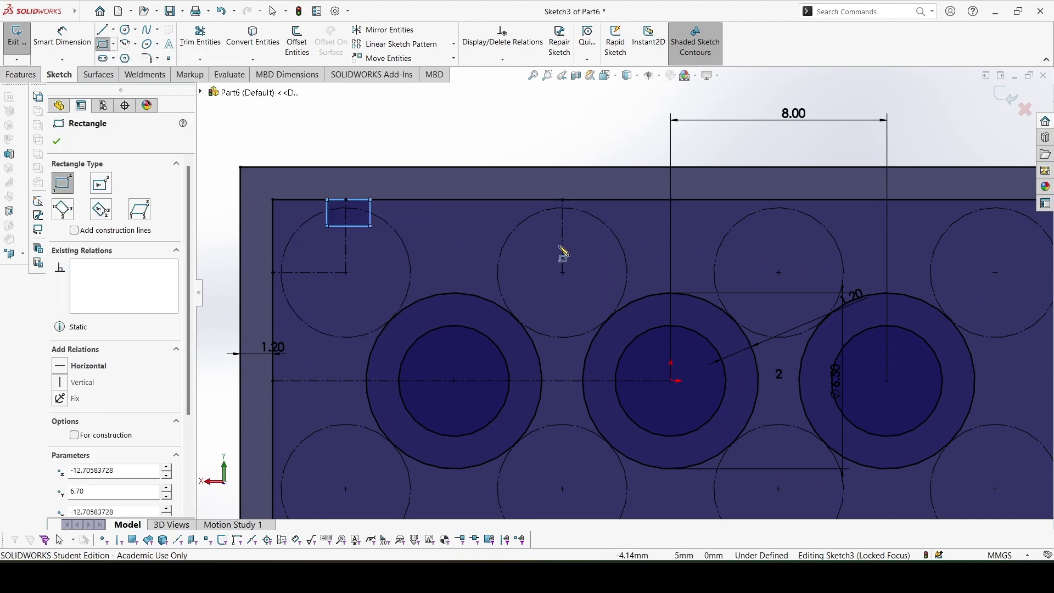
click(534, 200)
click(592, 225)
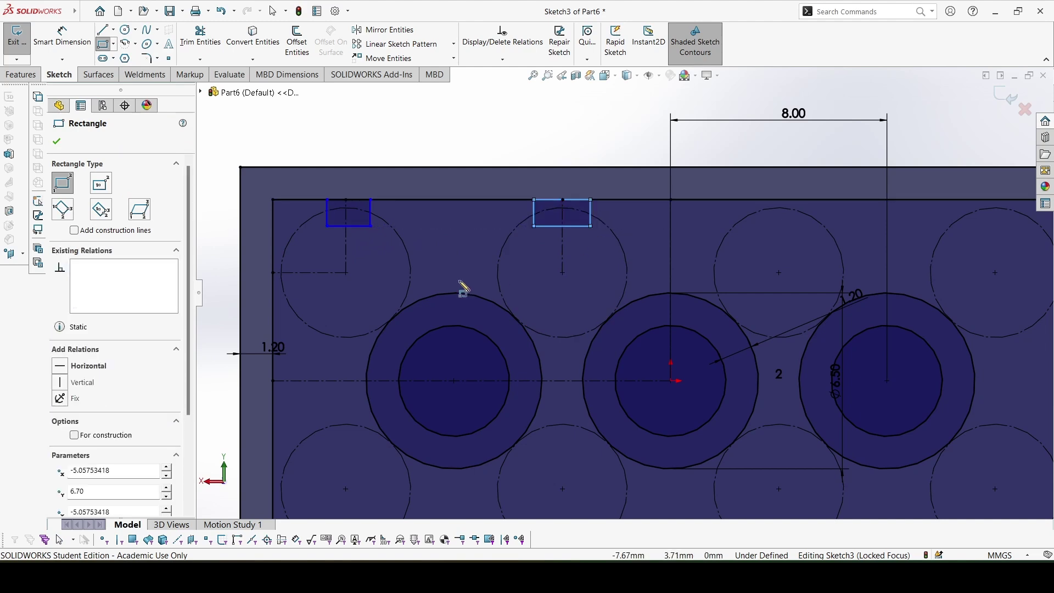
Step: Draw a third small rectangle on the inner left edge and begin dimensioning a notch
click(273, 248)
click(303, 295)
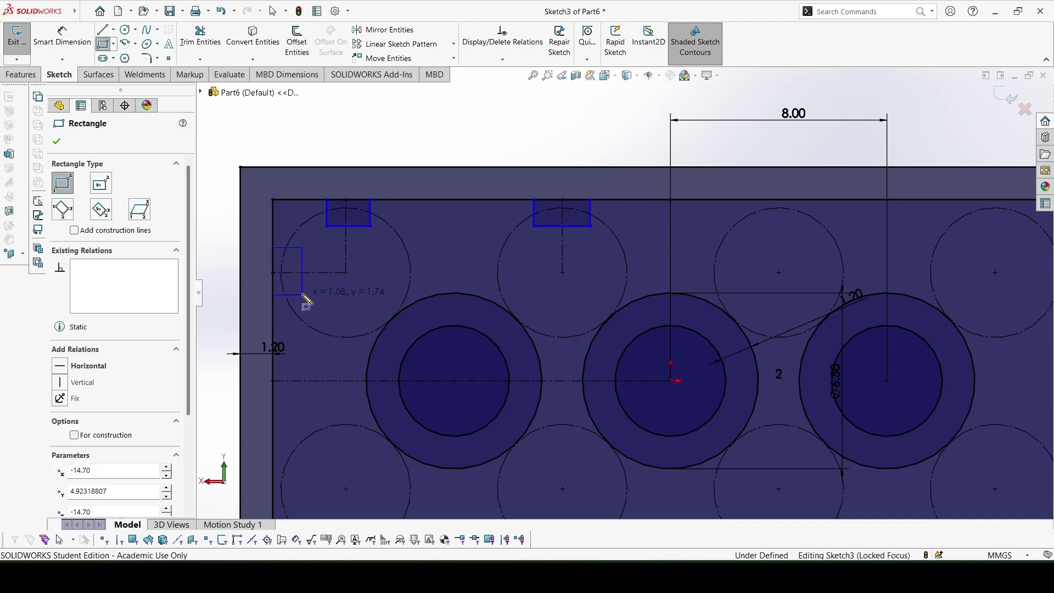
key(Escape)
double_click(391, 202)
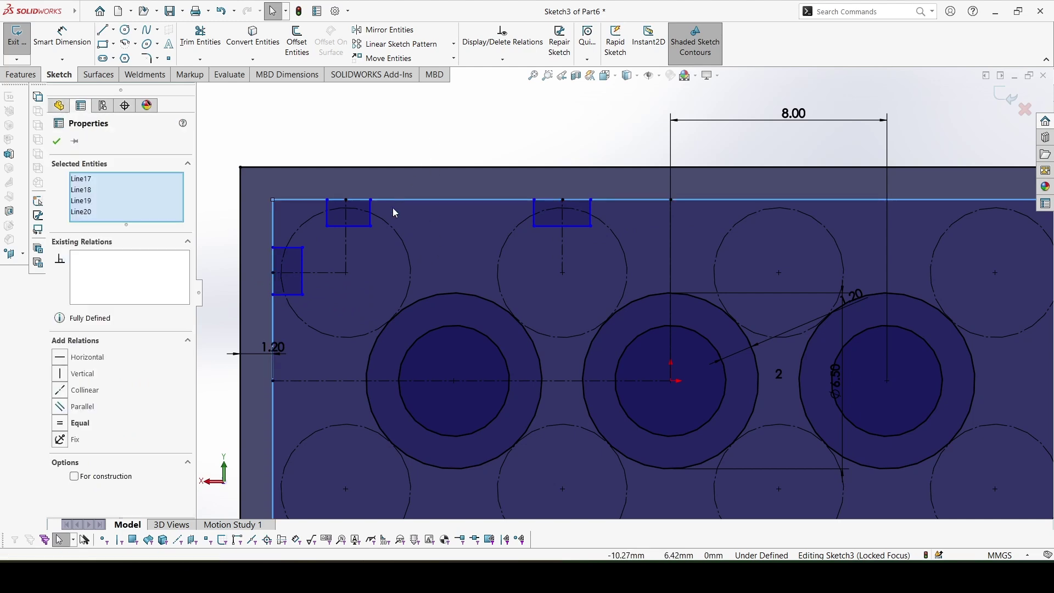
key(Escape)
key(d)
click(359, 226)
Step: Dimension the first notch 1.20 wide, 0.20 deep and 0.60 offset from the stud centreline
click(368, 144)
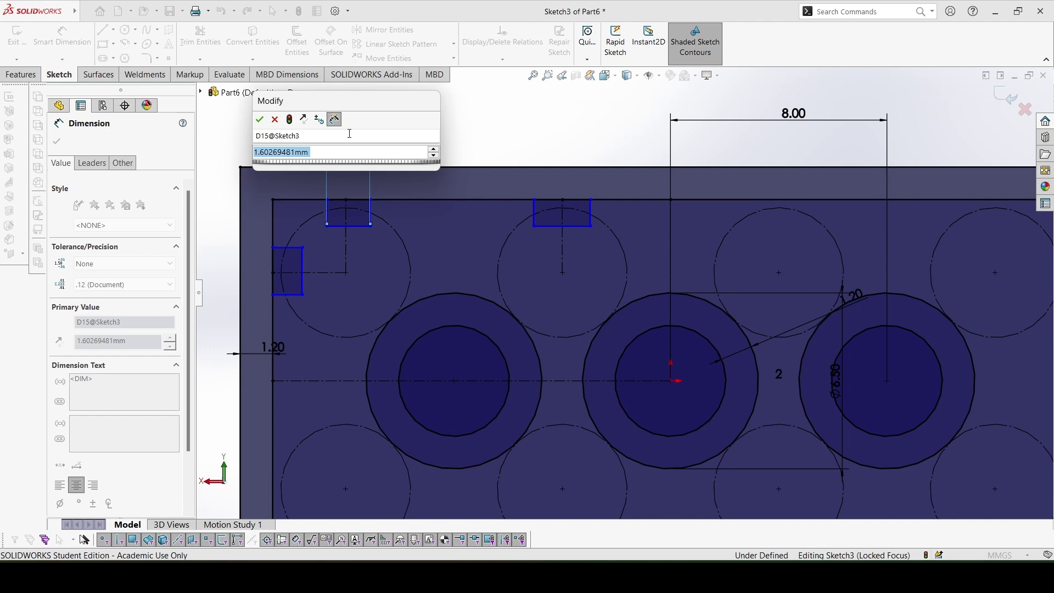
text(1.2)
key(Return)
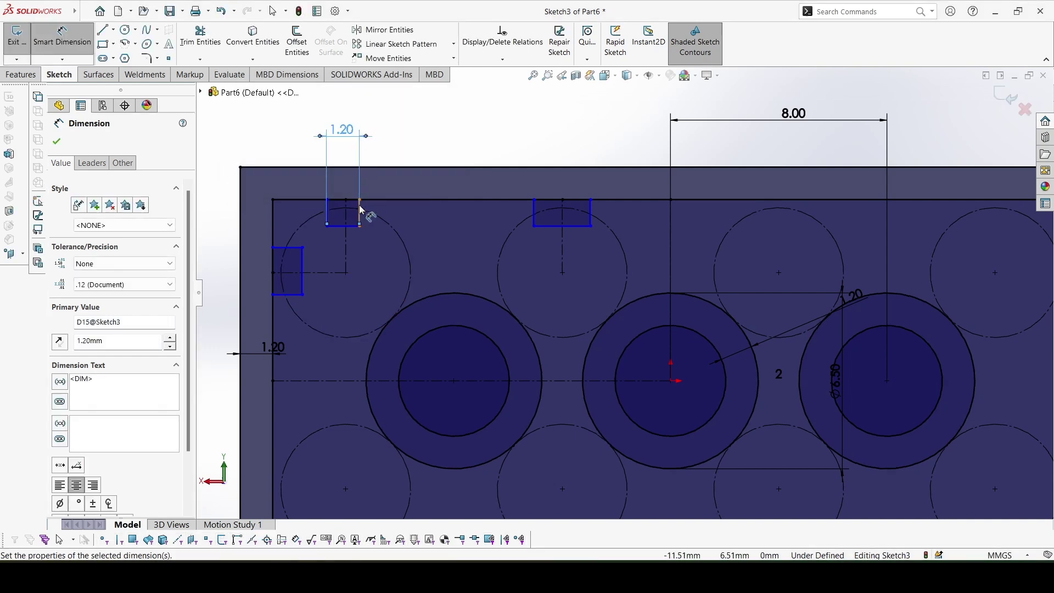
click(360, 207)
click(416, 148)
scroll(329, 181, up, 3)
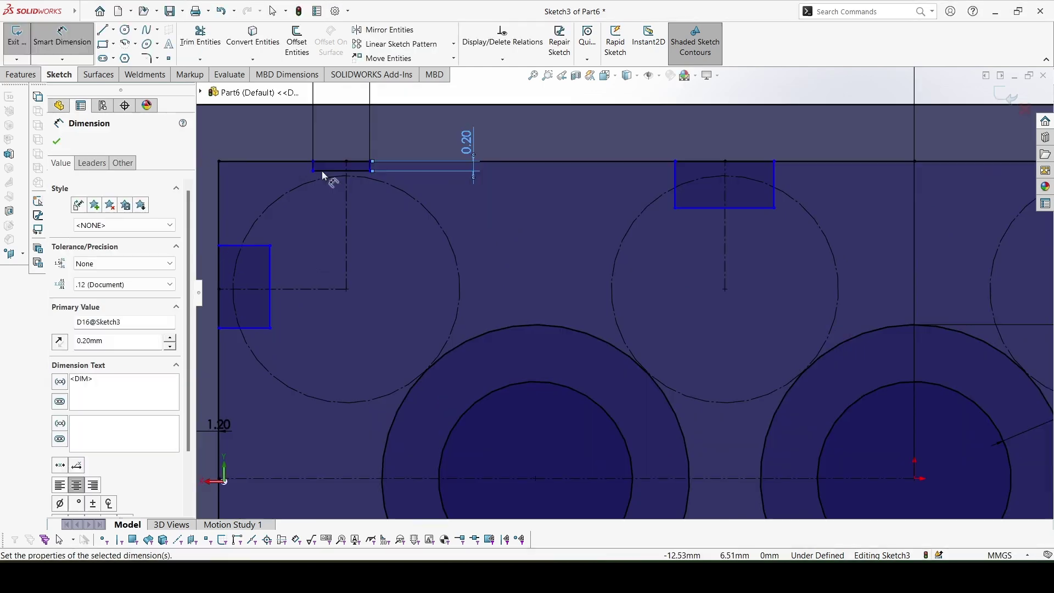
click(312, 166)
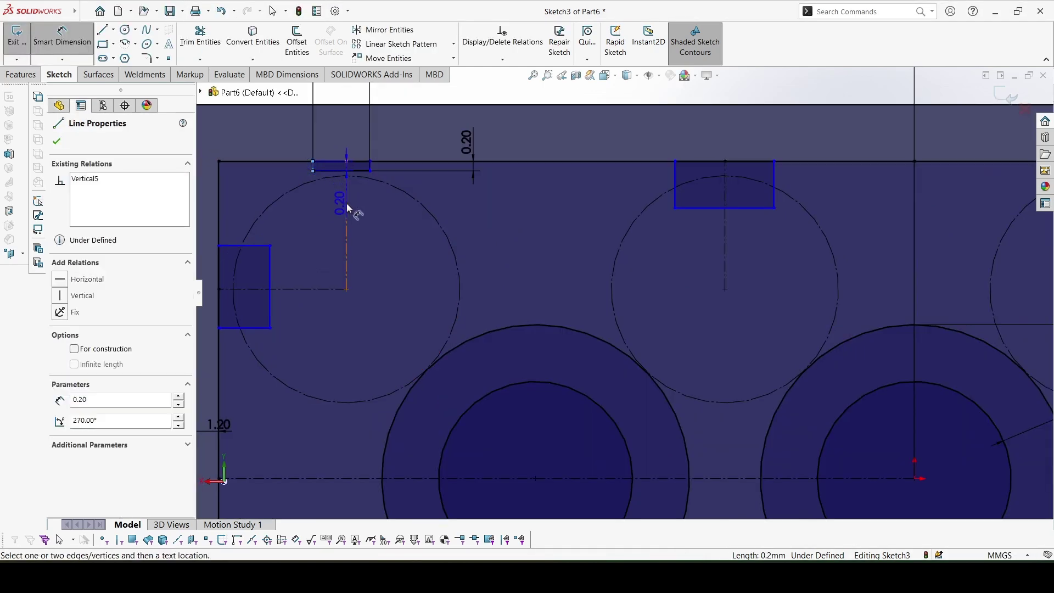
click(346, 206)
scroll(346, 190, down, 2)
click(378, 138)
text(0.6)
key(Return)
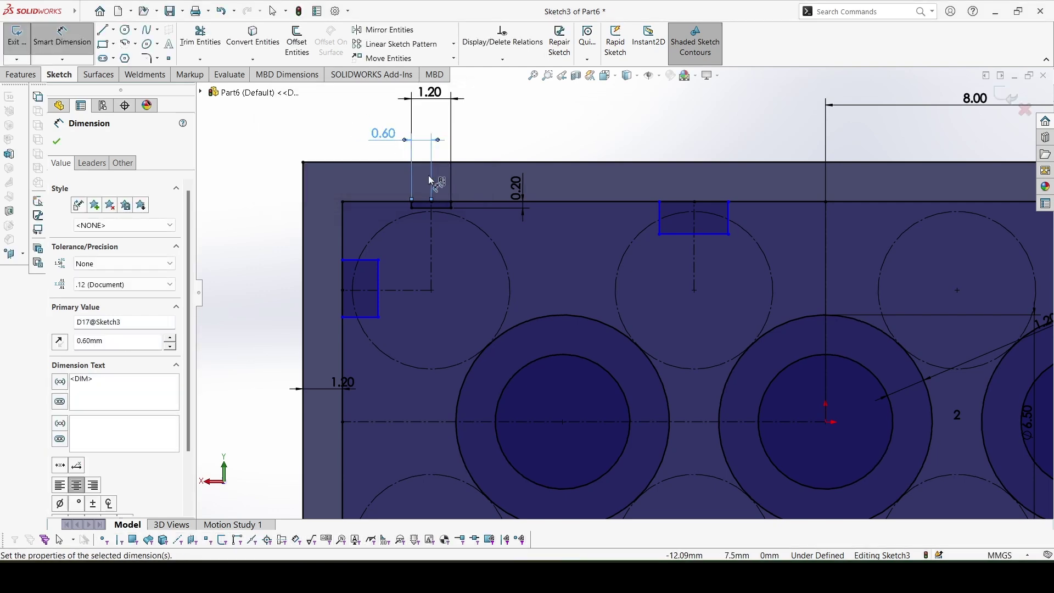
scroll(430, 180, up, 1)
key(Escape)
Step: Add Equal and Horizontal relations between the notch lines so they match
click(457, 221)
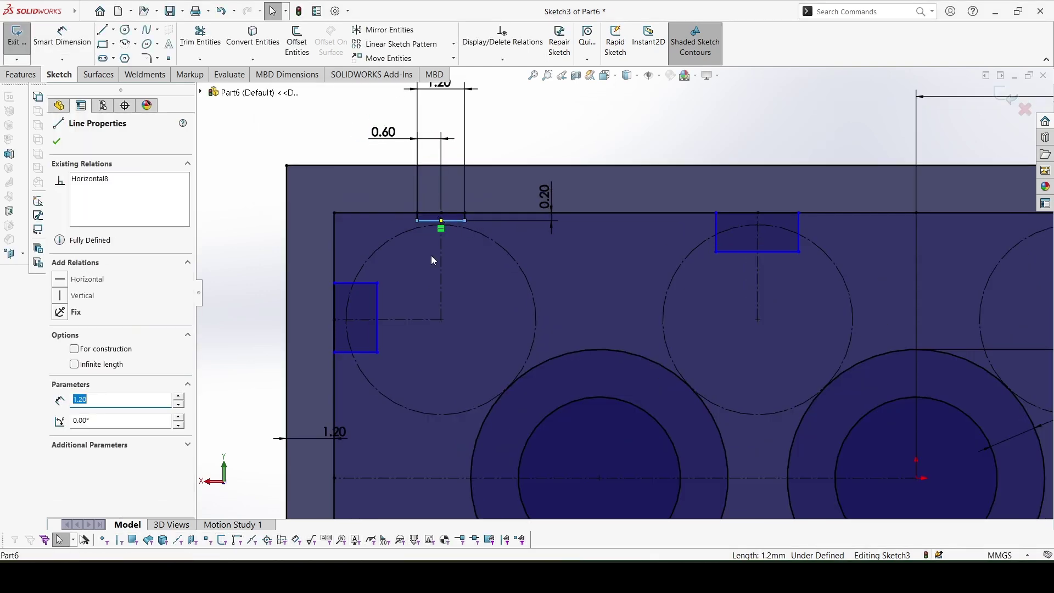
ctrl+click(376, 326)
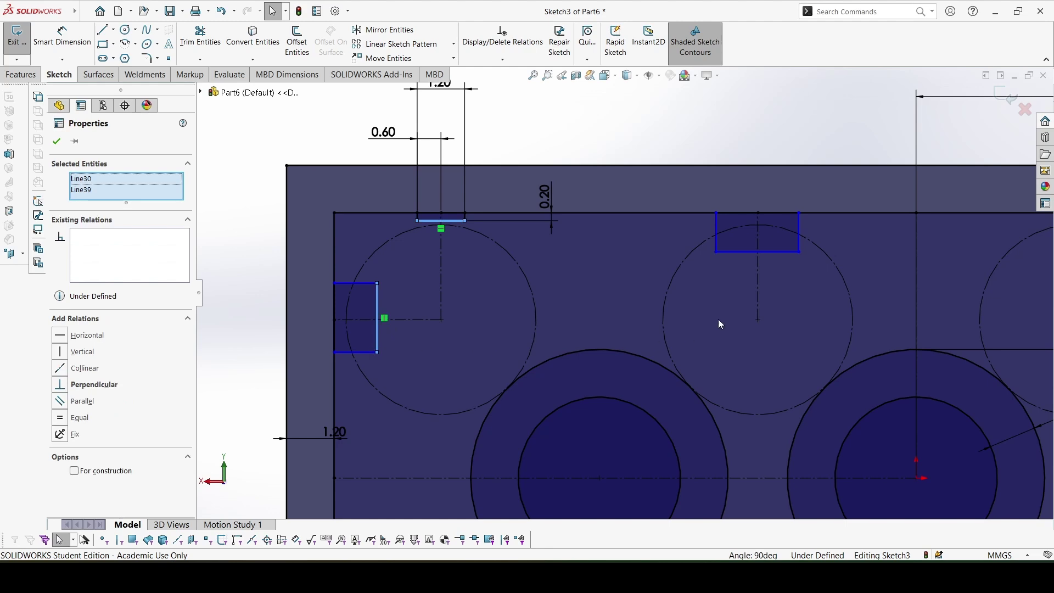
ctrl+click(734, 255)
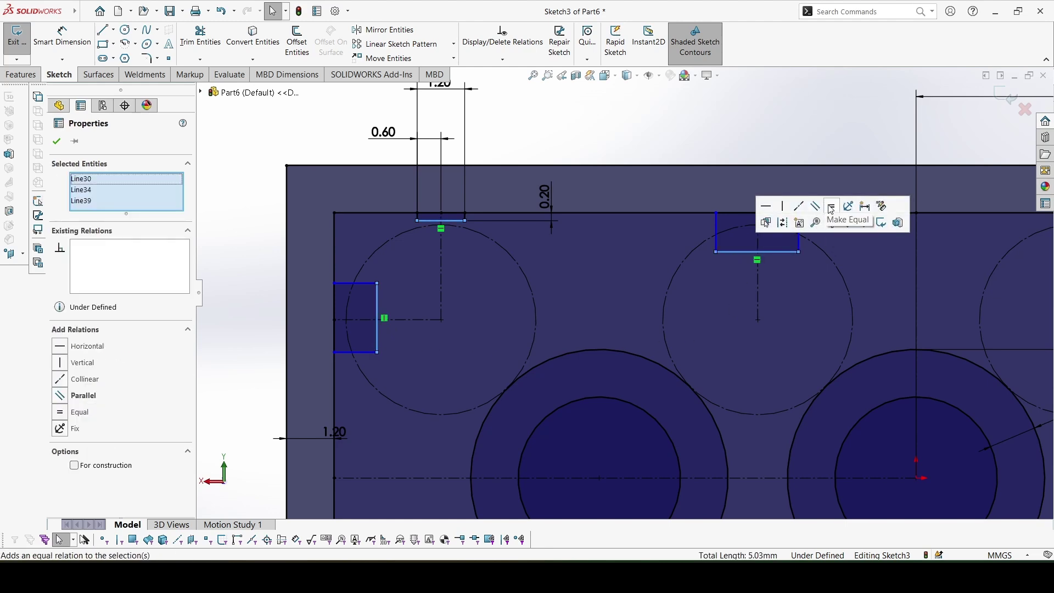
click(338, 151)
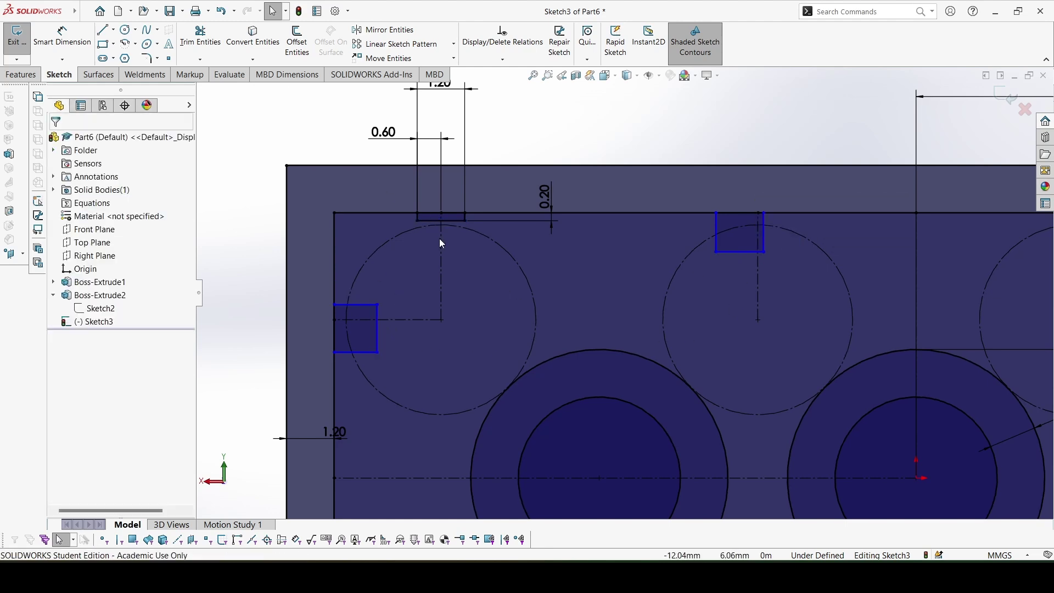
scroll(441, 240, down, 2)
click(428, 215)
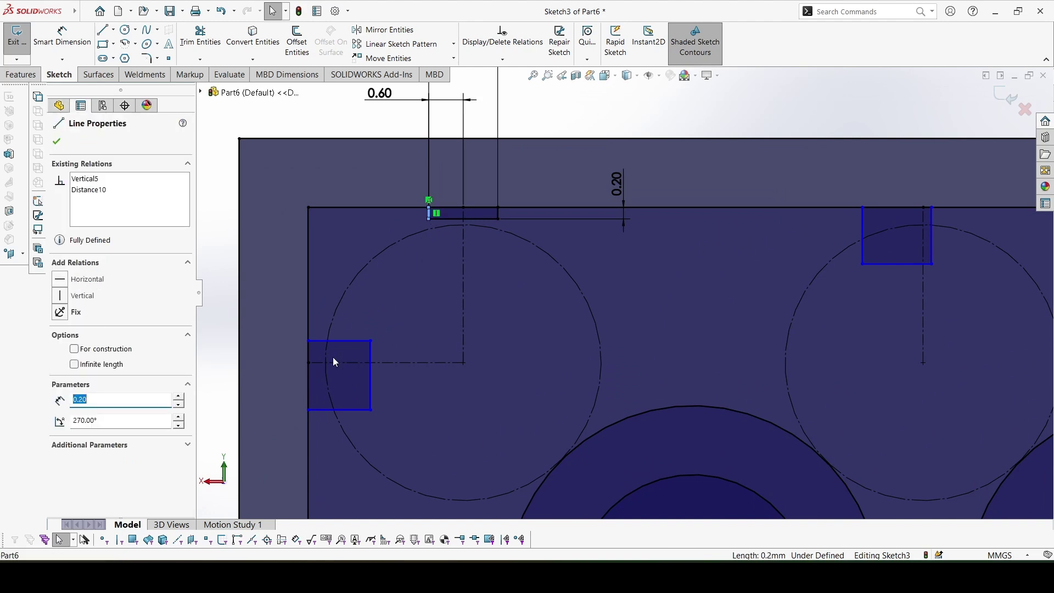
ctrl+click(348, 339)
ctrl+click(865, 228)
click(956, 184)
click(798, 223)
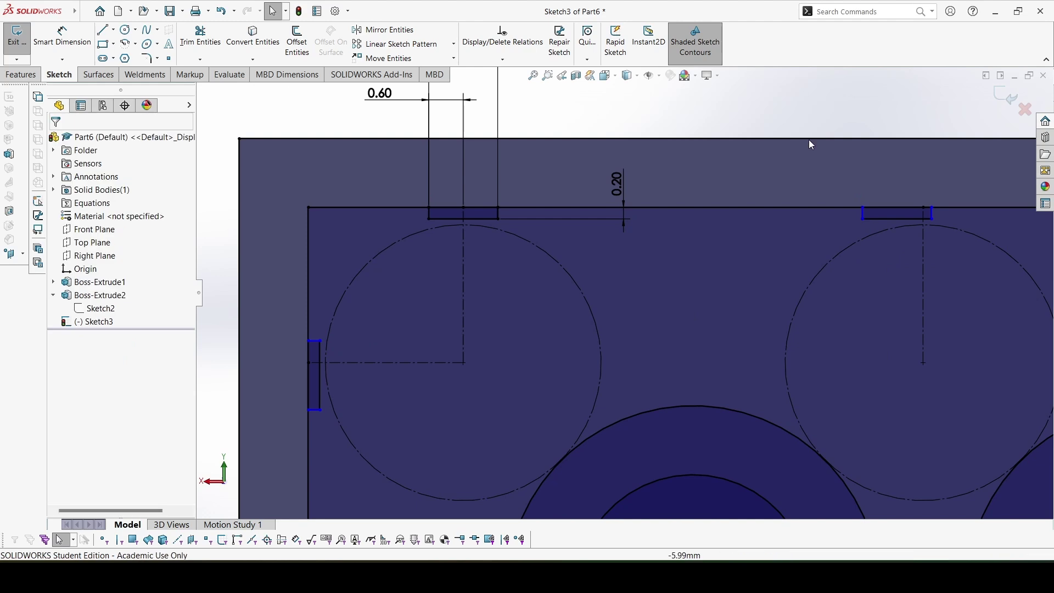
Step: Dimension the second and left notches 0.60 from their stud centrelines, fully defining the sketch
key(d)
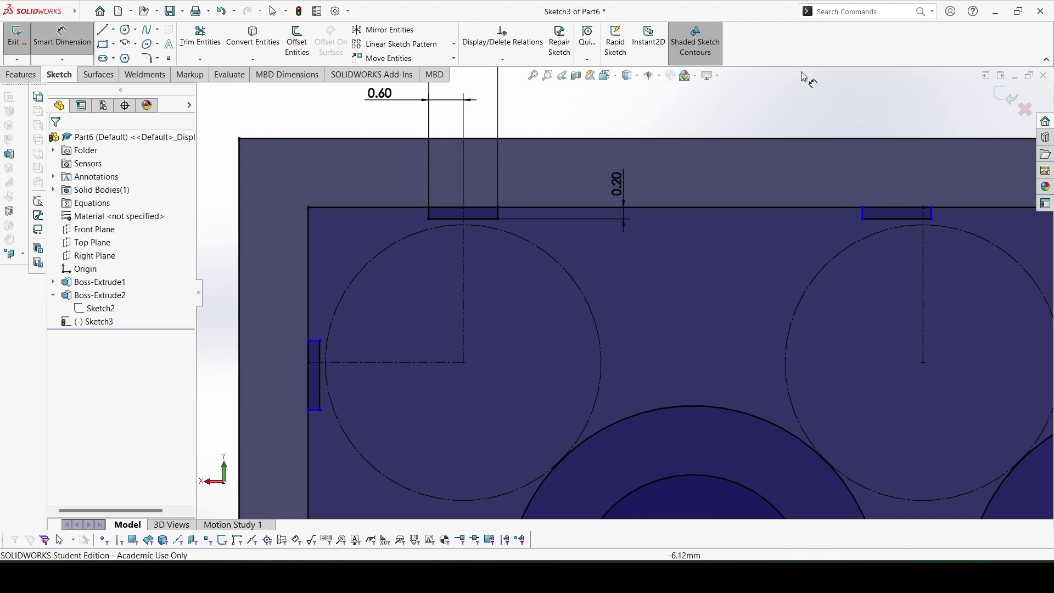
click(864, 216)
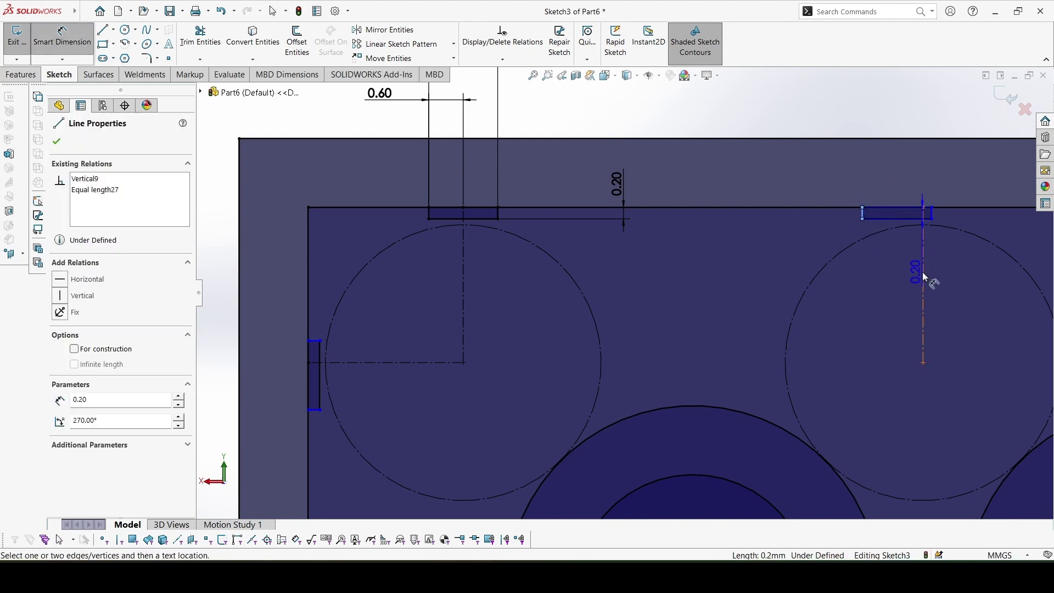
click(923, 272)
click(883, 124)
text(0.6)
key(Return)
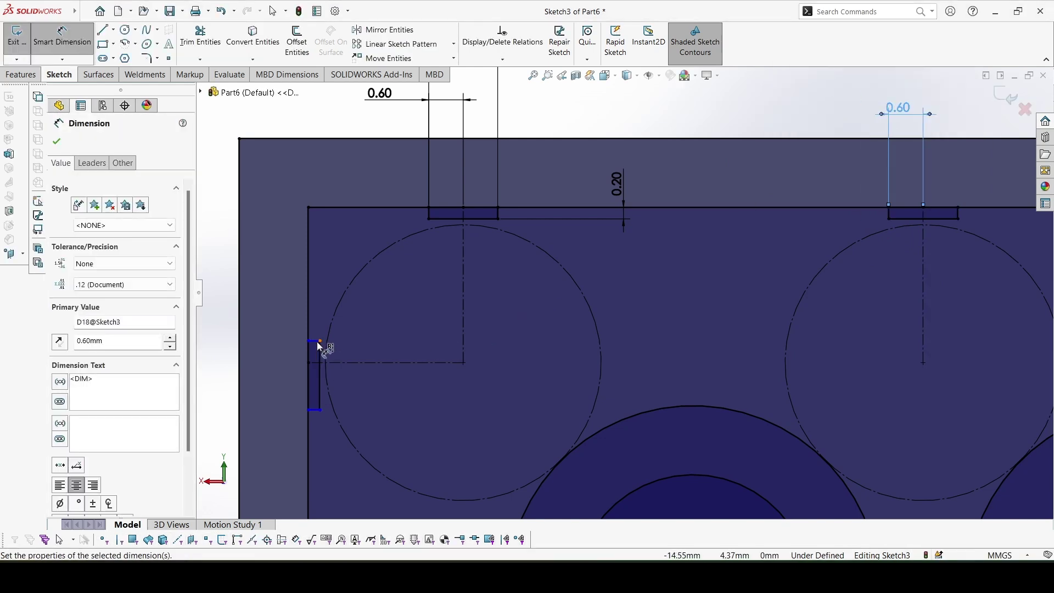
click(318, 341)
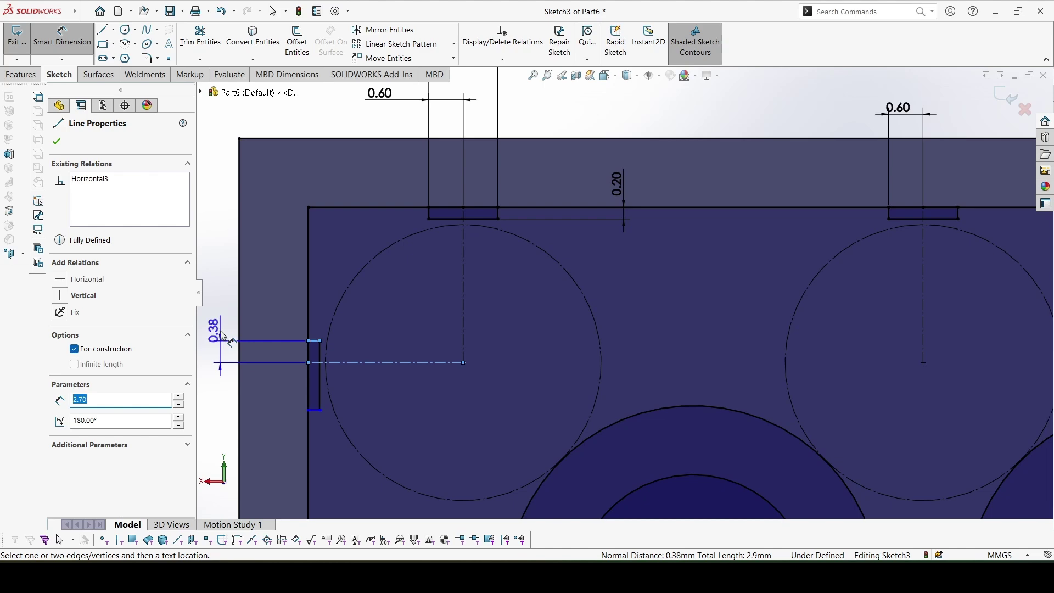
click(227, 346)
key(Return)
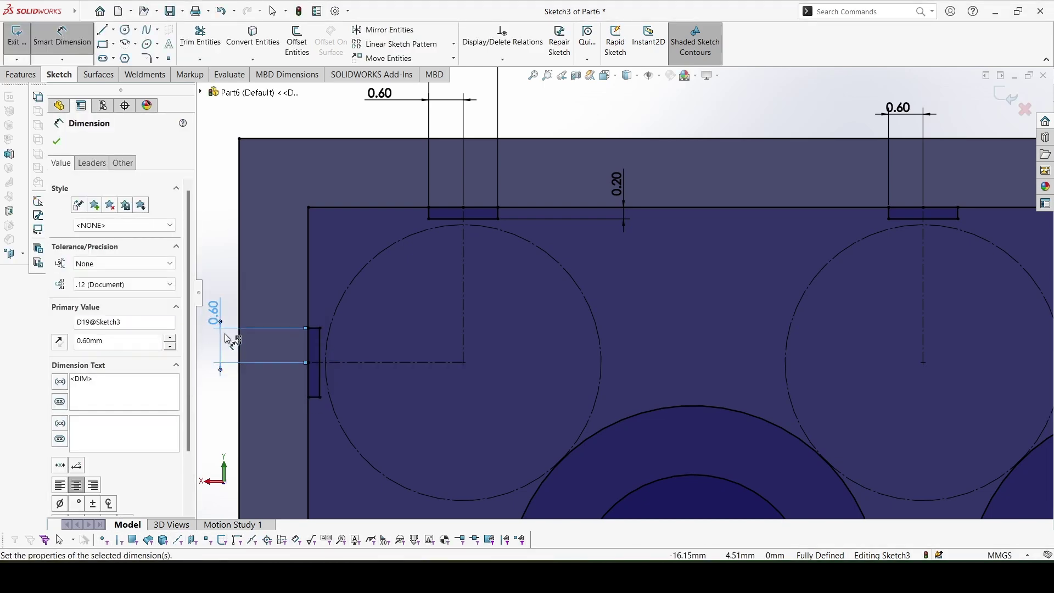
scroll(669, 326, down, 3)
scroll(777, 433, down, 2)
scroll(777, 433, up, 2)
scroll(768, 412, down, 2)
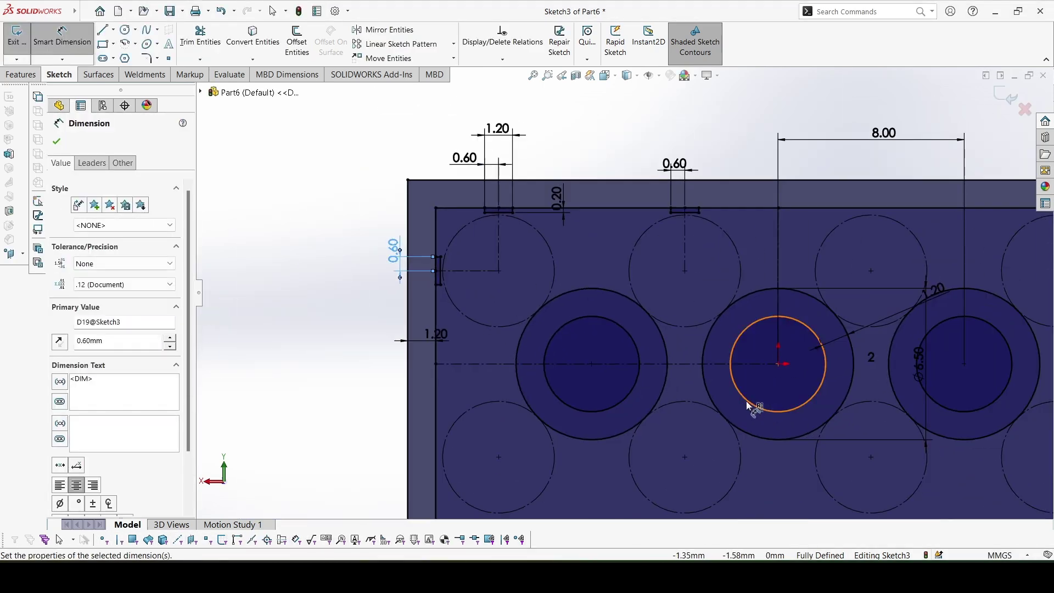
key(Escape)
Step: Mirror the upper-left notches about the vertical centreline onto the right half
mouse_move(382, 150)
mouse_down()
mouse_move(581, 292)
mouse_move(722, 302)
mouse_up()
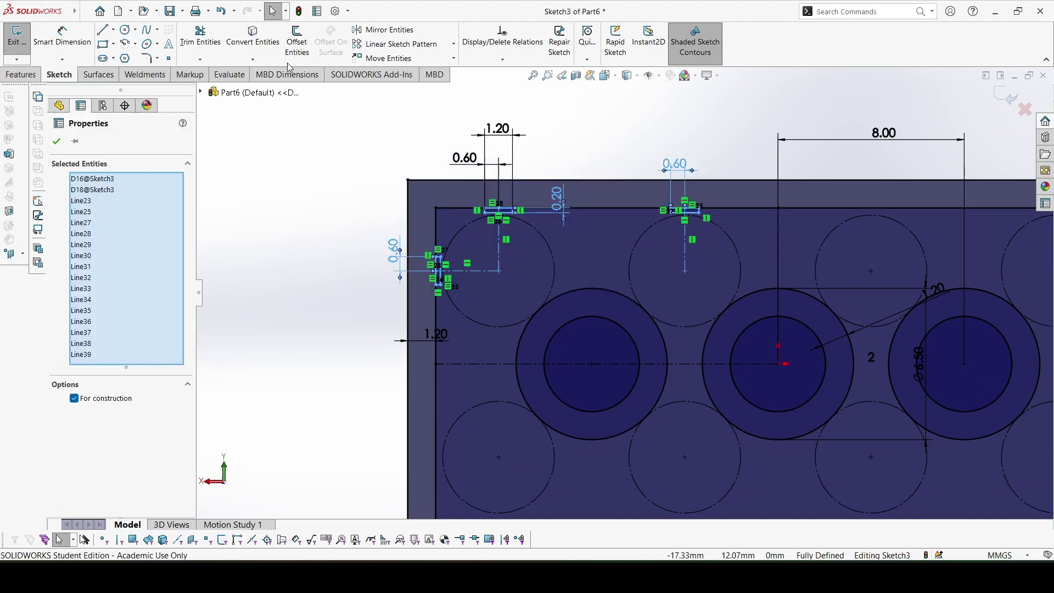
click(389, 30)
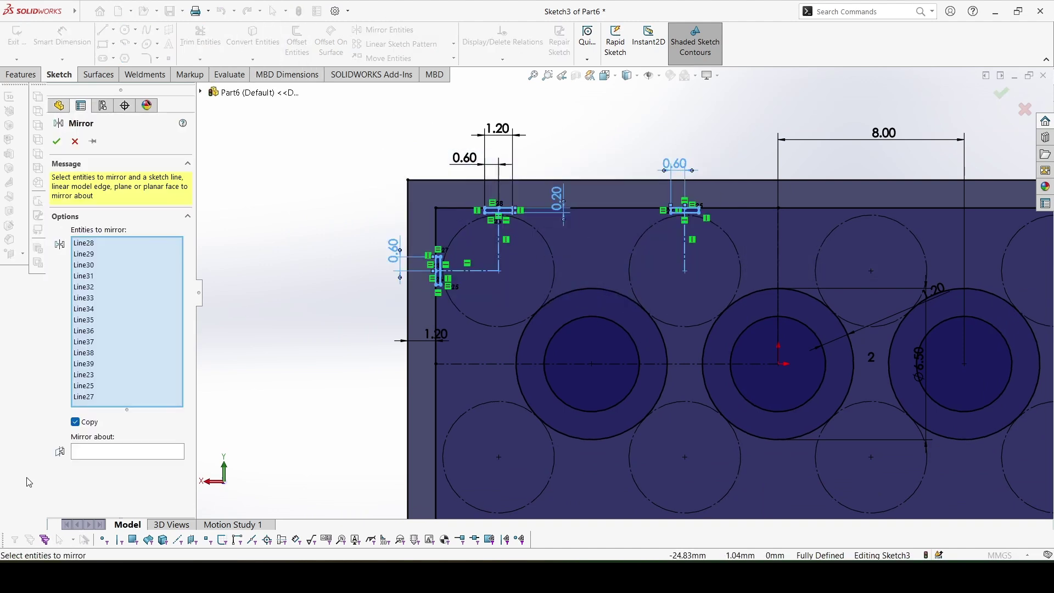
click(120, 450)
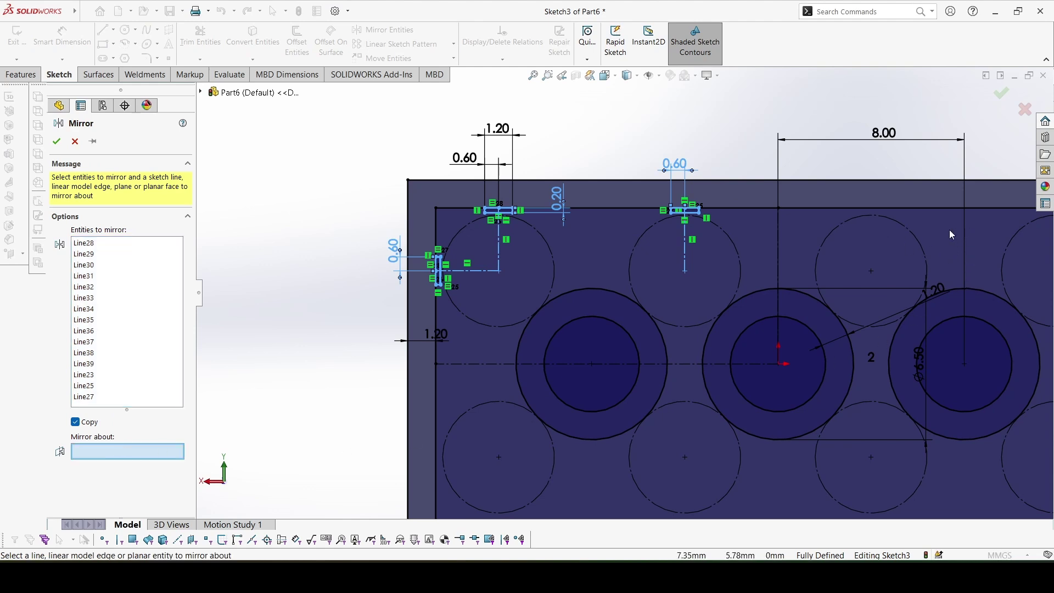
scroll(906, 289, down, 1)
scroll(855, 360, down, 1)
click(734, 260)
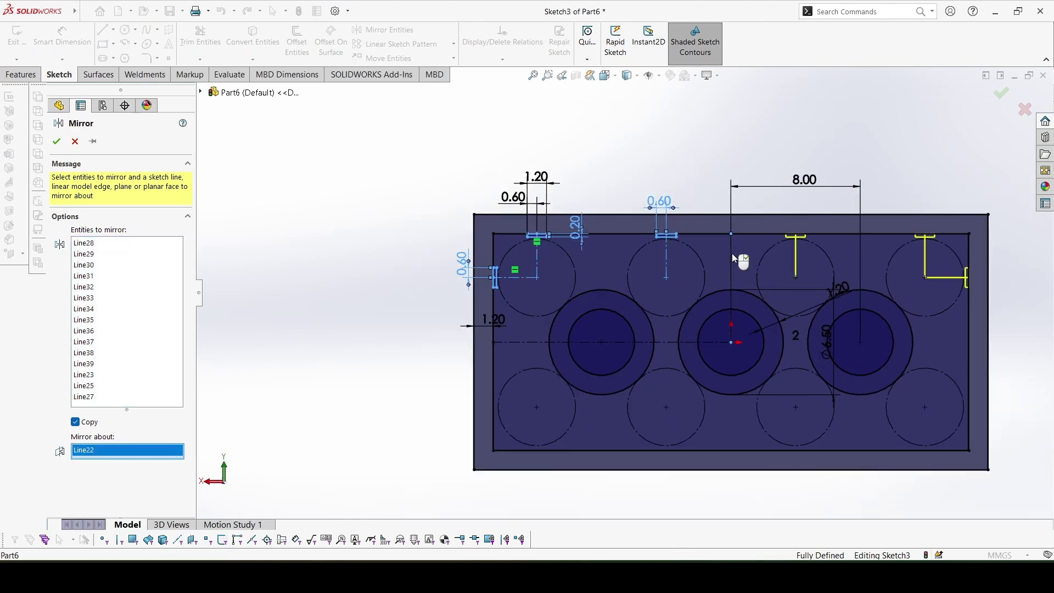
key(Return)
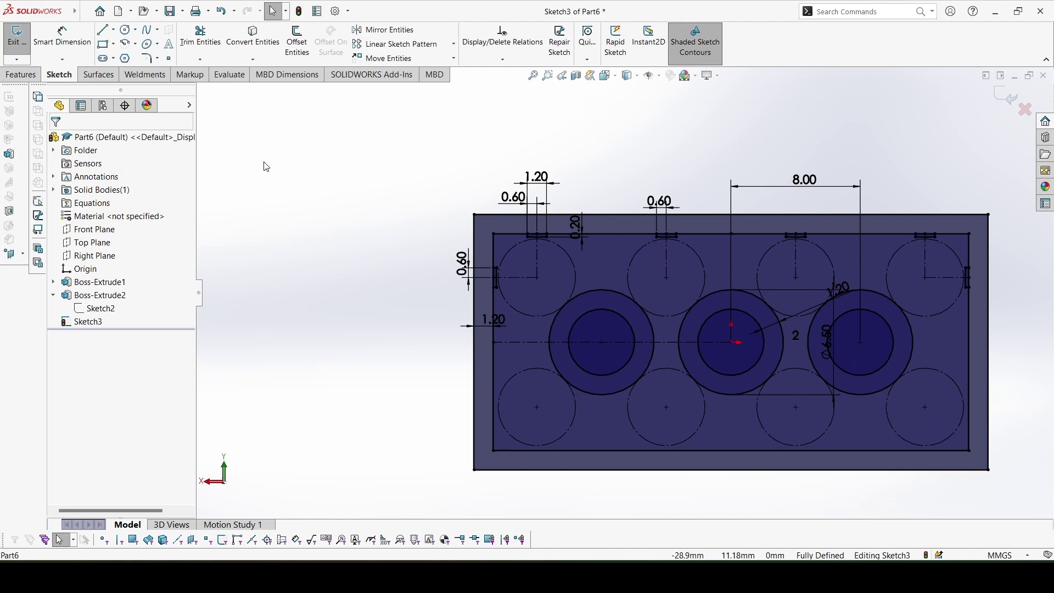
Step: Mirror all top and left notches about the horizontal centreline onto the bottom edge
drag(441, 154, 1002, 303)
click(389, 30)
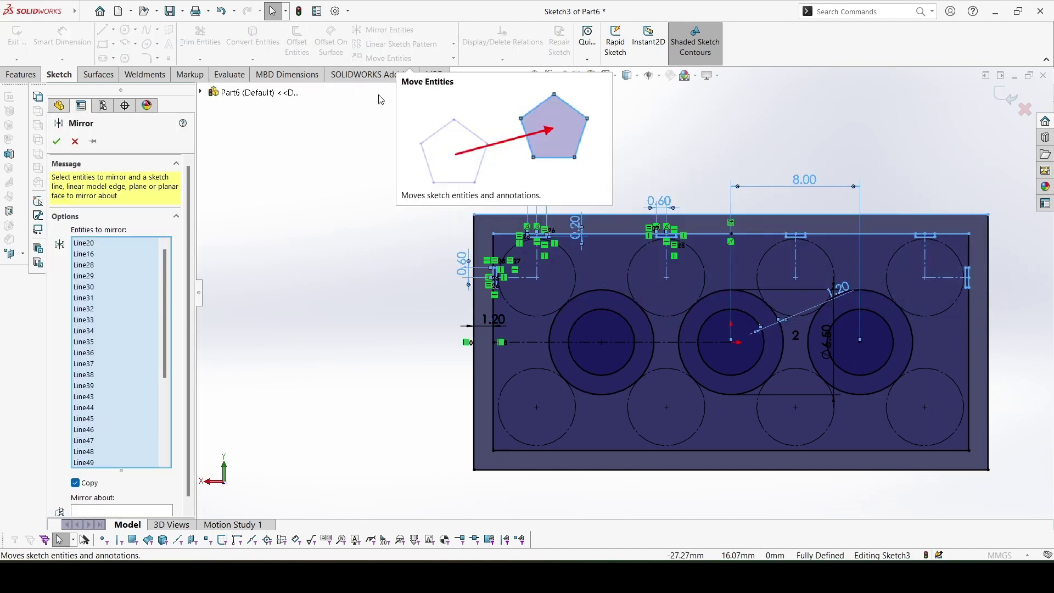
click(121, 511)
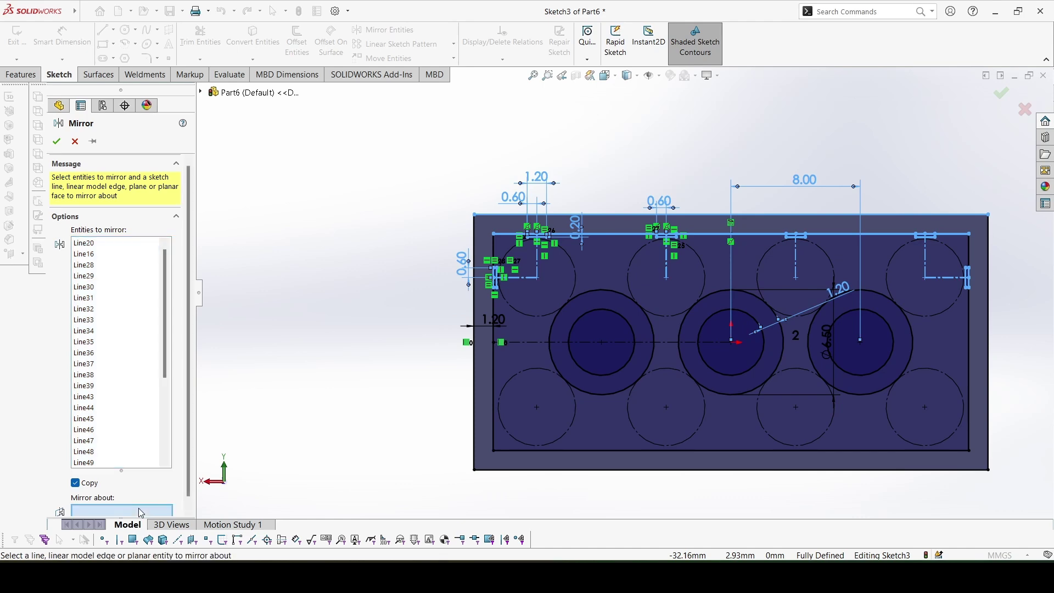
click(667, 347)
right_click(685, 335)
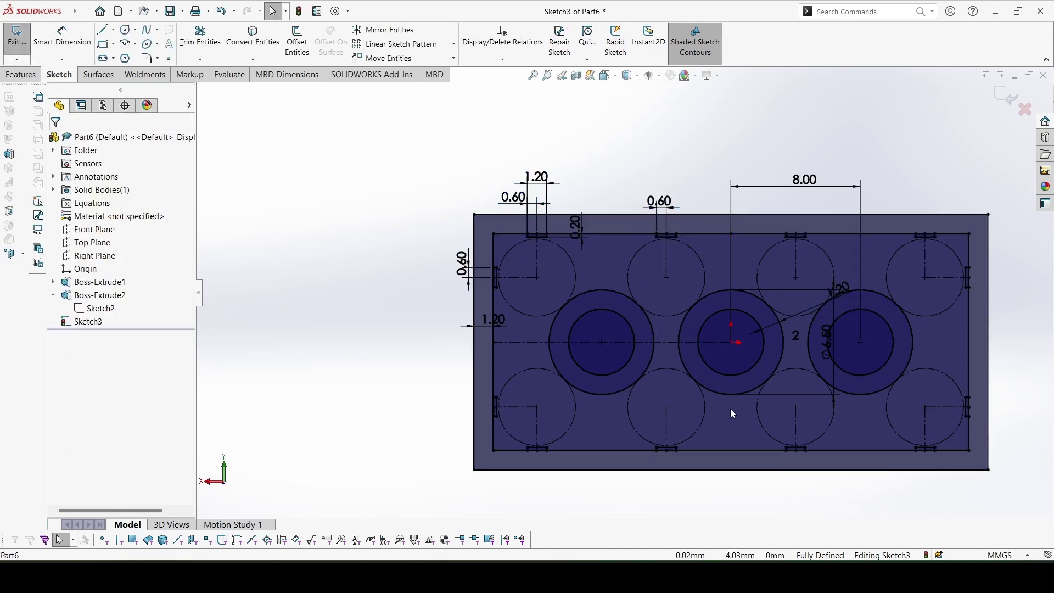
mouse_move(706, 426)
middle_down()
mouse_move(762, 408)
mouse_move(776, 382)
middle_up()
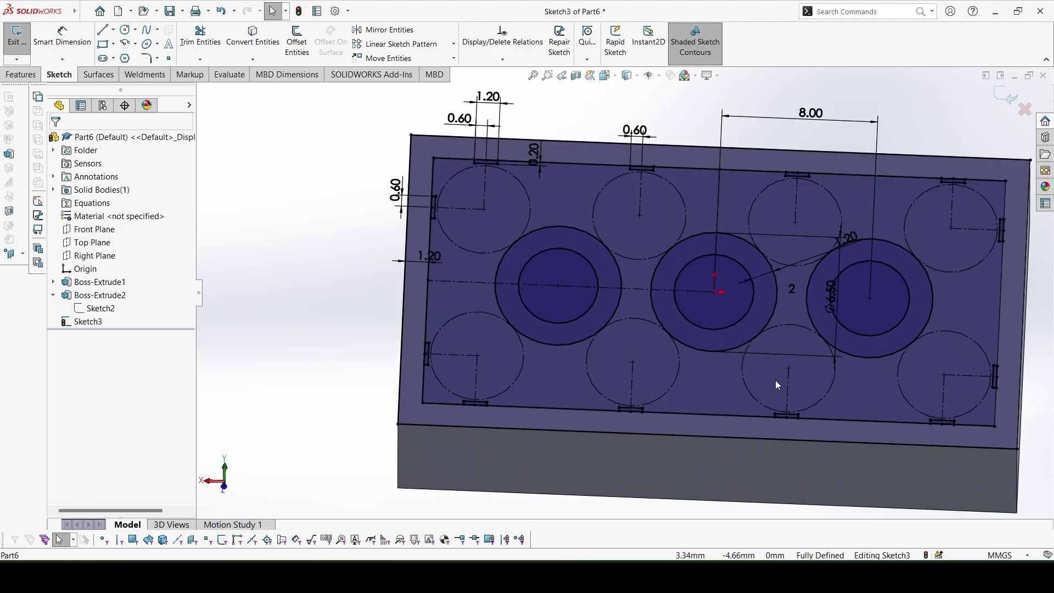
Step: Start a Cut-Extrude of the underside sketch with end condition Offset From Surface
click(21, 74)
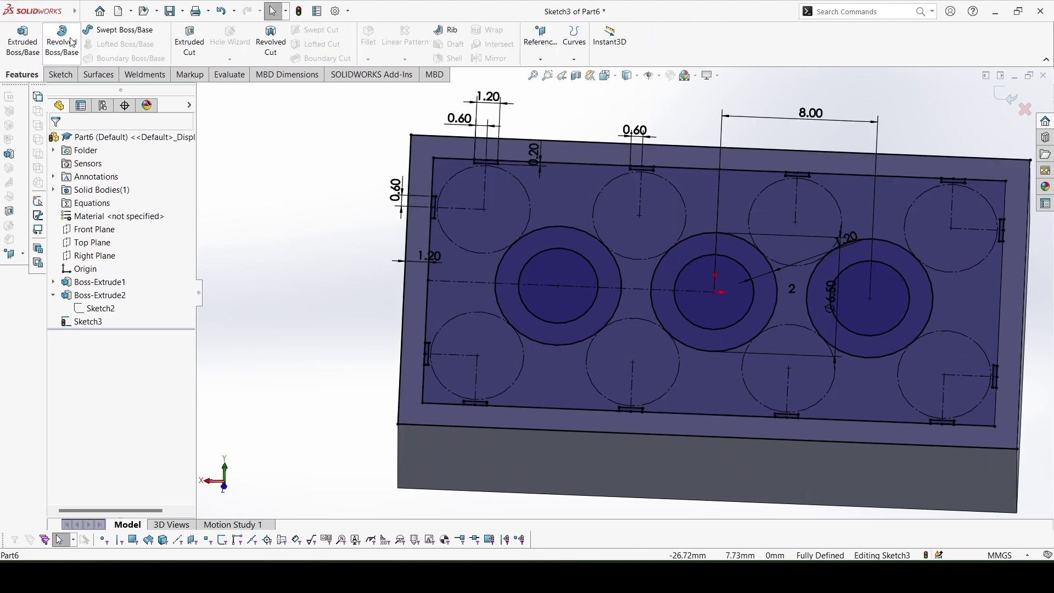
click(190, 41)
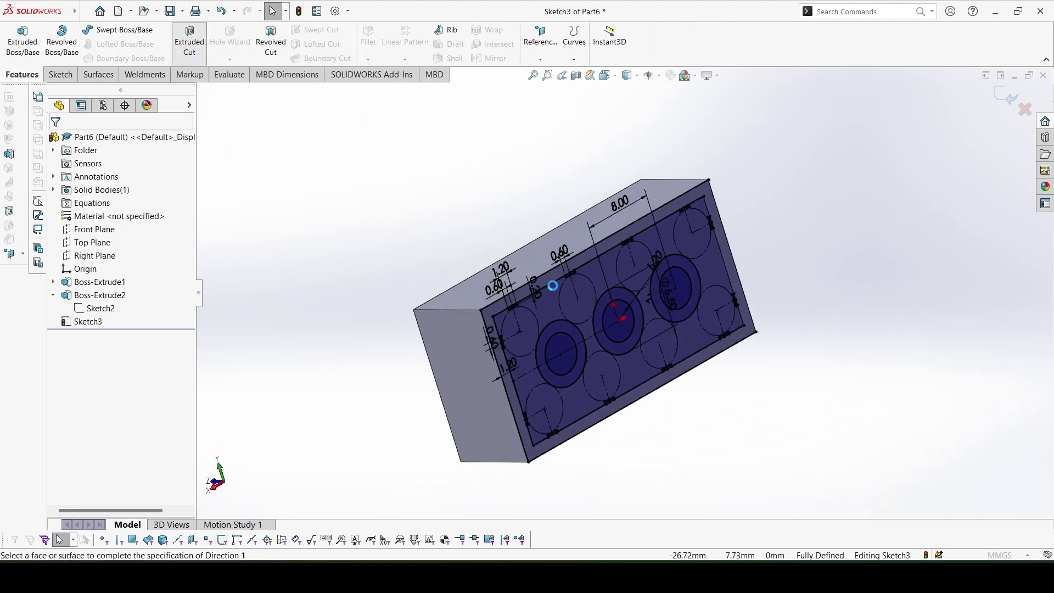
mouse_move(669, 393)
middle_down()
mouse_move(607, 412)
mouse_move(577, 272)
middle_up()
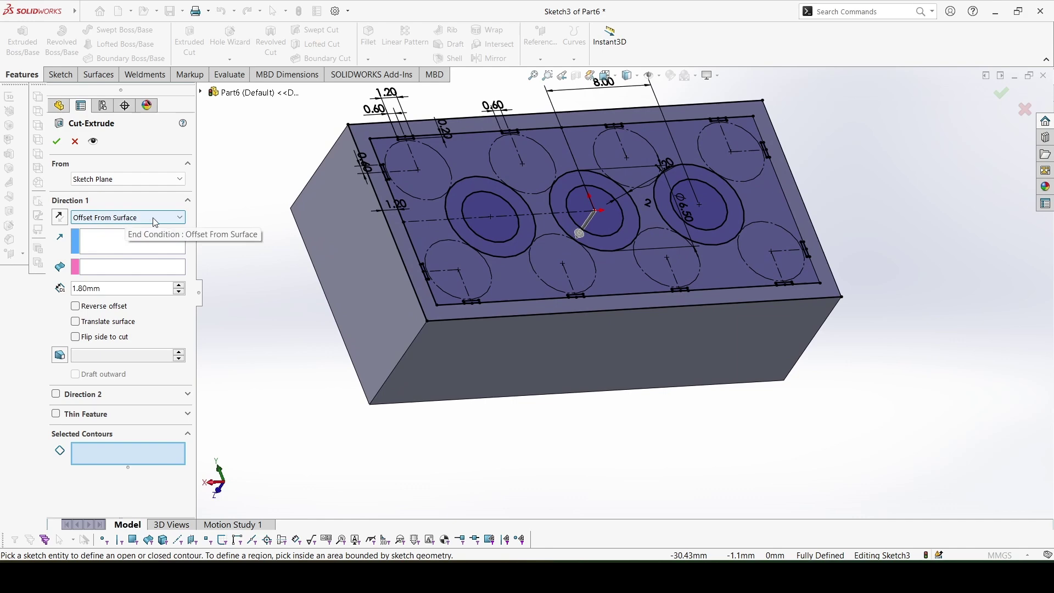
click(126, 218)
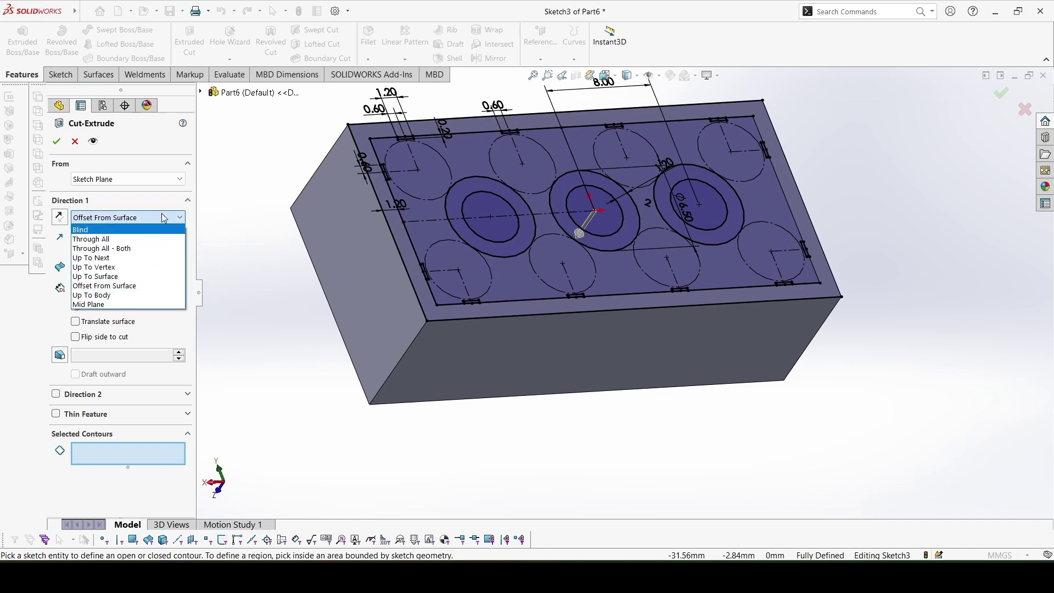
click(104, 285)
Step: Pick the studded face as the offset reference surface and check the PDF drawing
middle_drag(577, 272, 369, 195)
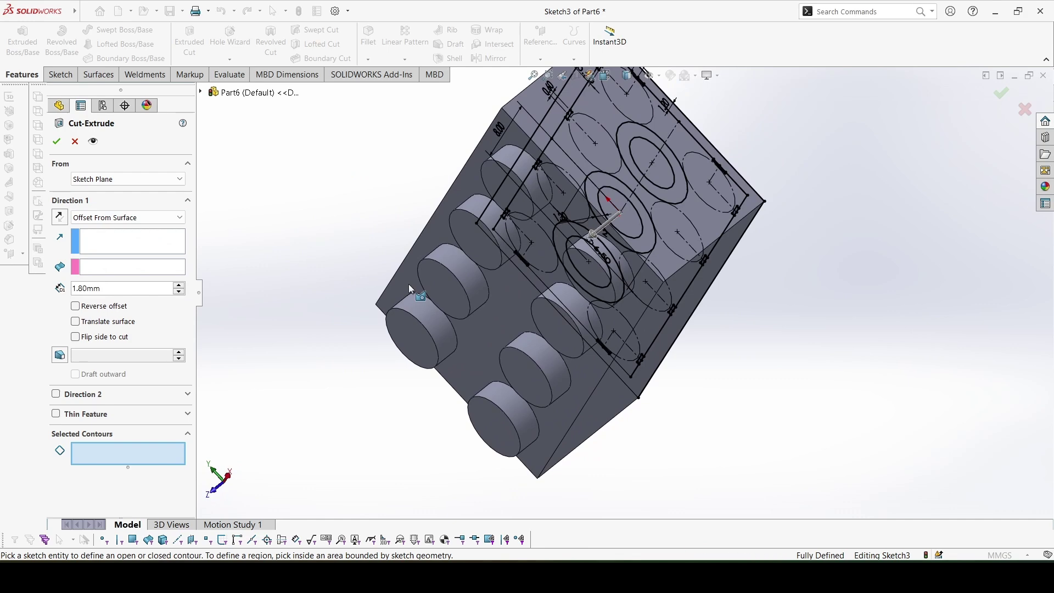
middle_drag(412, 283, 395, 254)
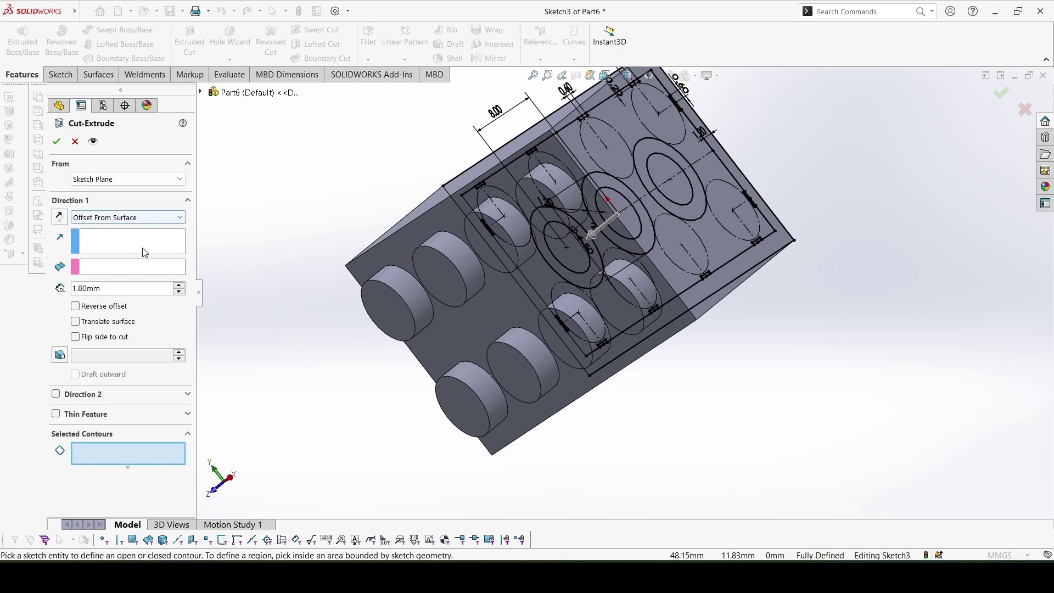
click(127, 266)
click(401, 255)
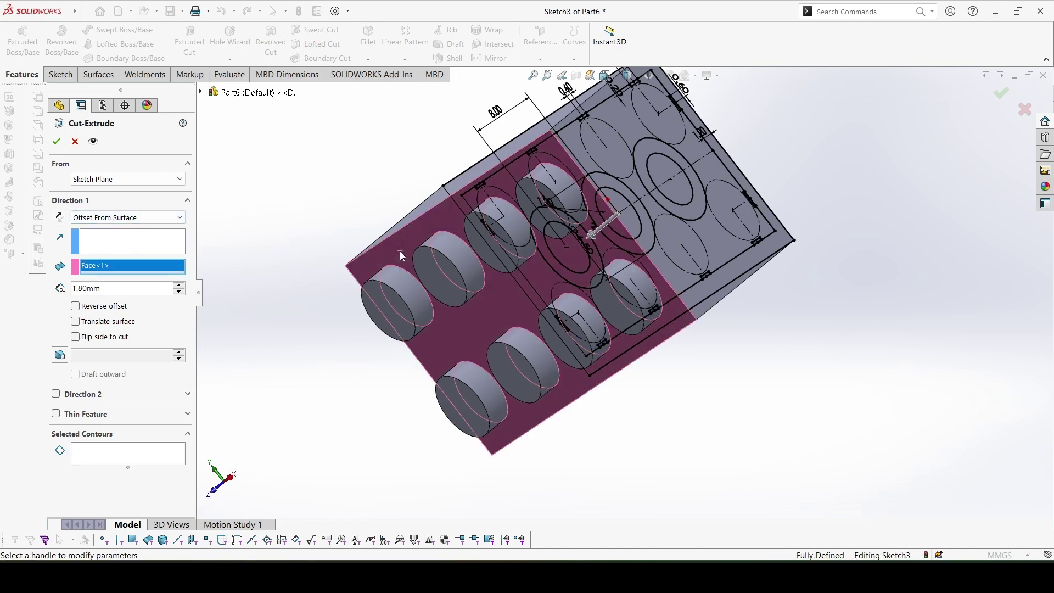
middle_drag(459, 289, 445, 313)
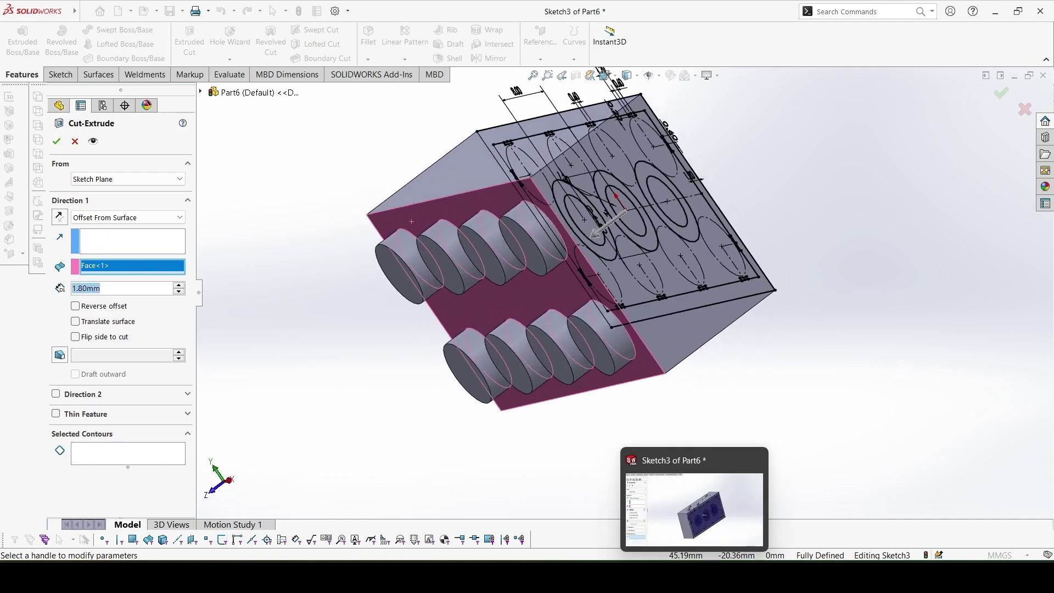
key(alt+Tab)
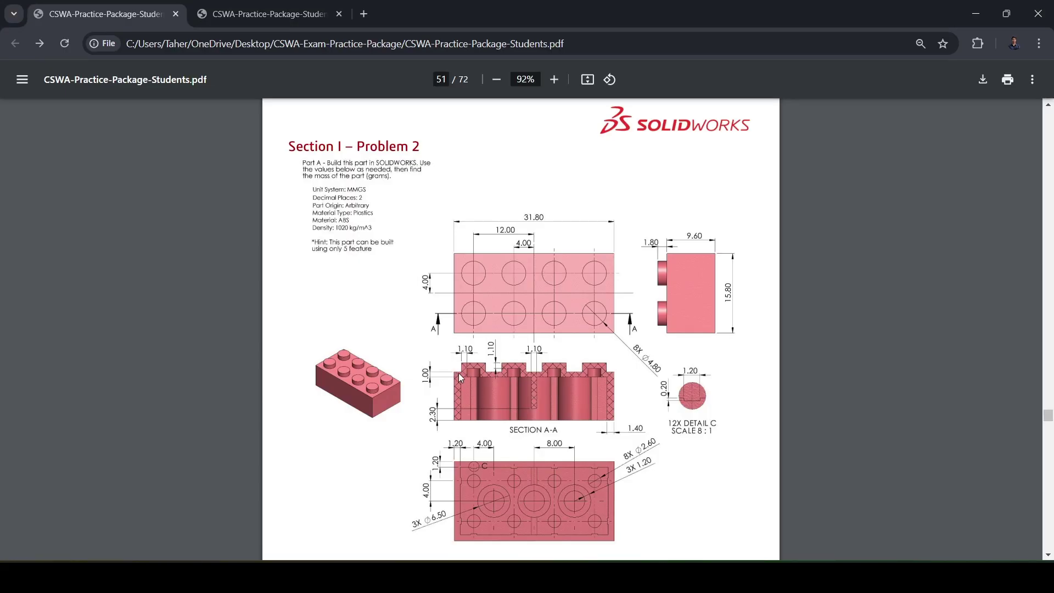
Step: Select the pocket region and three tube ring regions as the cut's Selected Contours
key(alt+Tab)
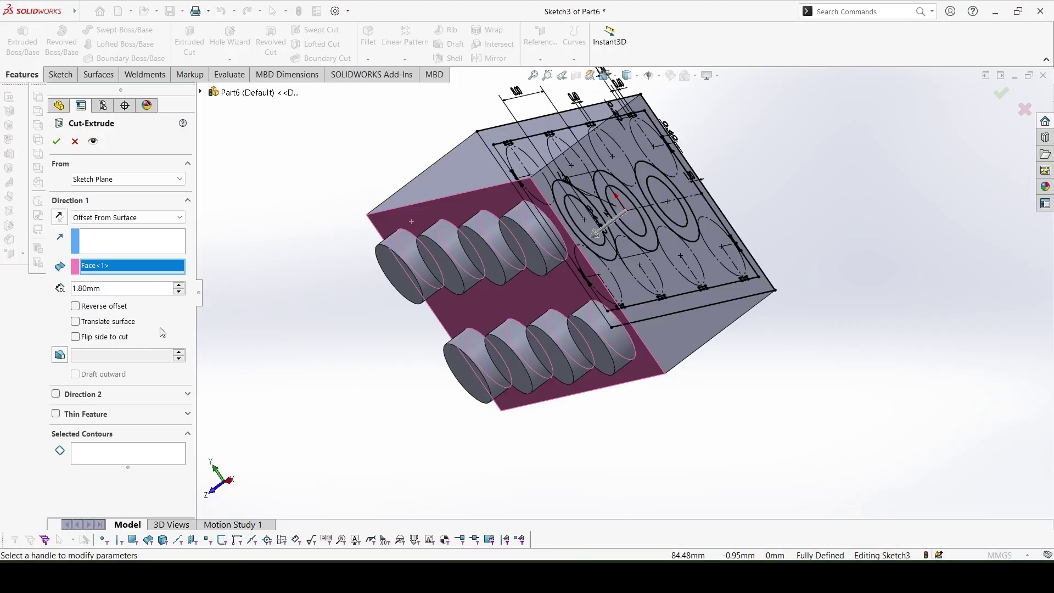
text(1)
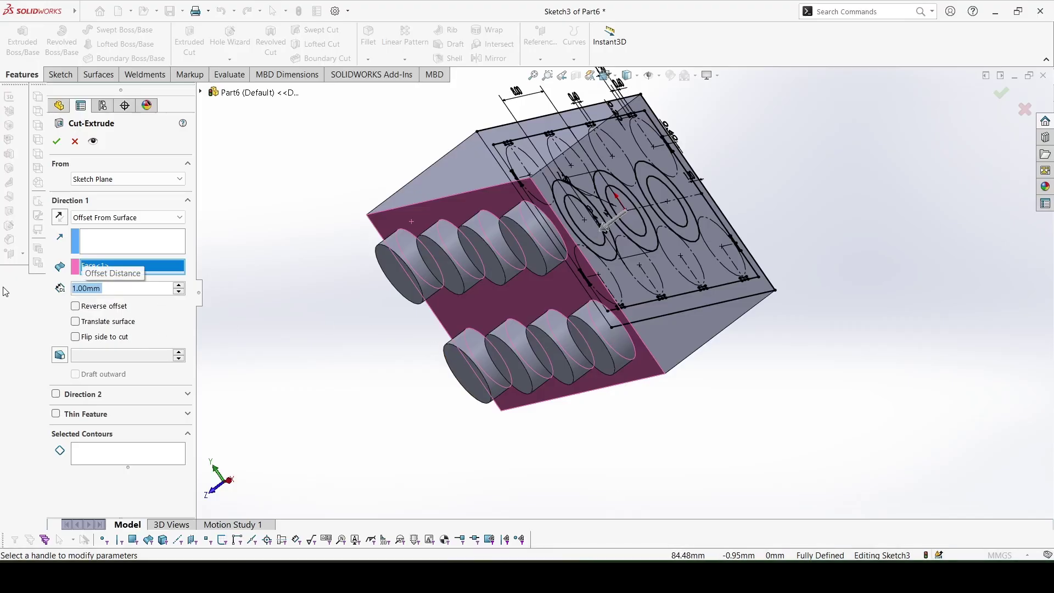
middle_drag(408, 350, 494, 247)
click(98, 451)
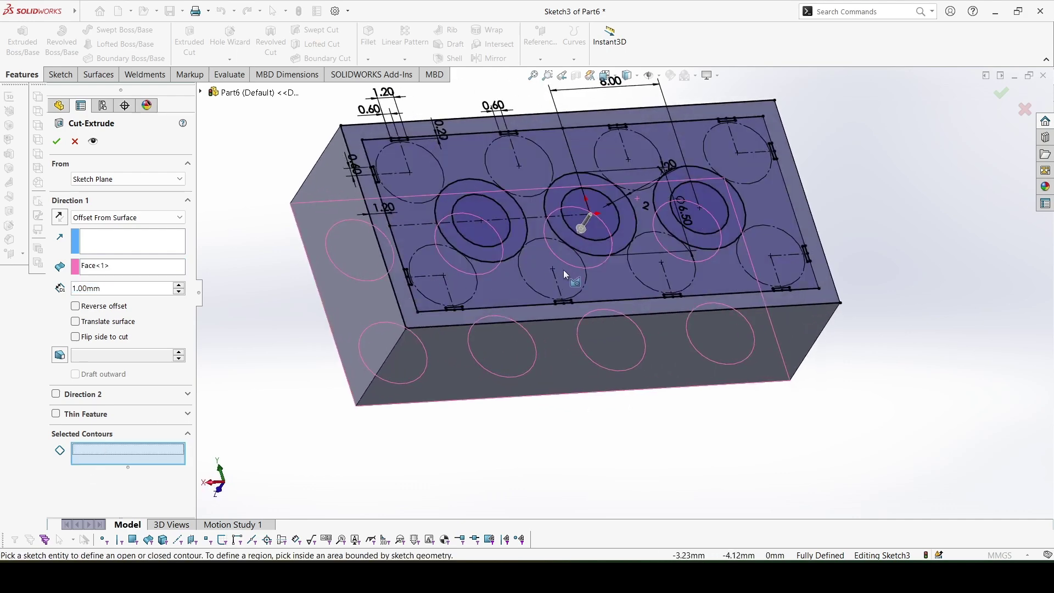
middle_drag(564, 271, 494, 206)
click(465, 146)
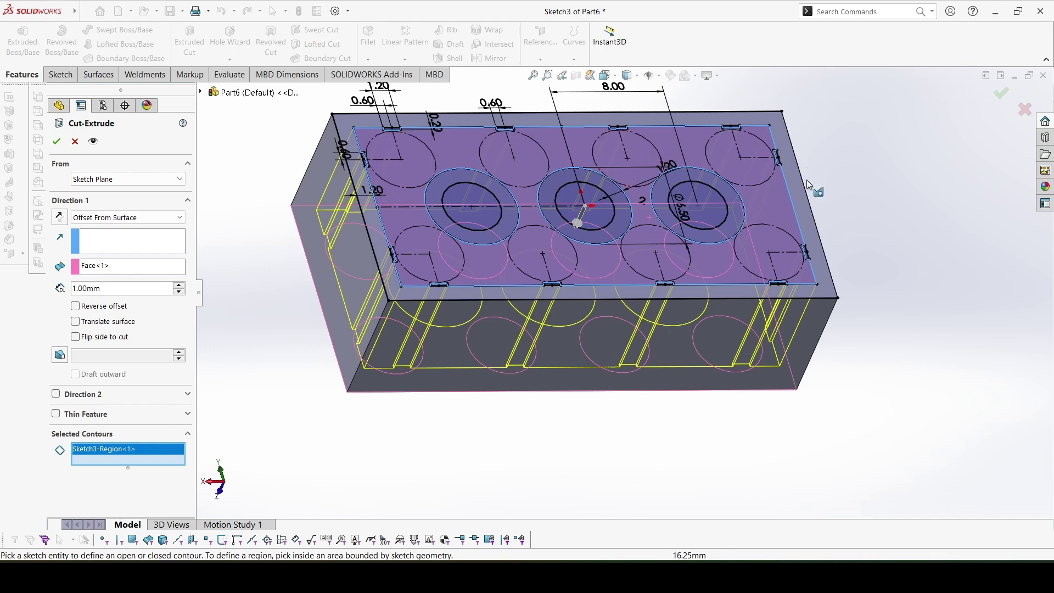
scroll(653, 267, up, 1)
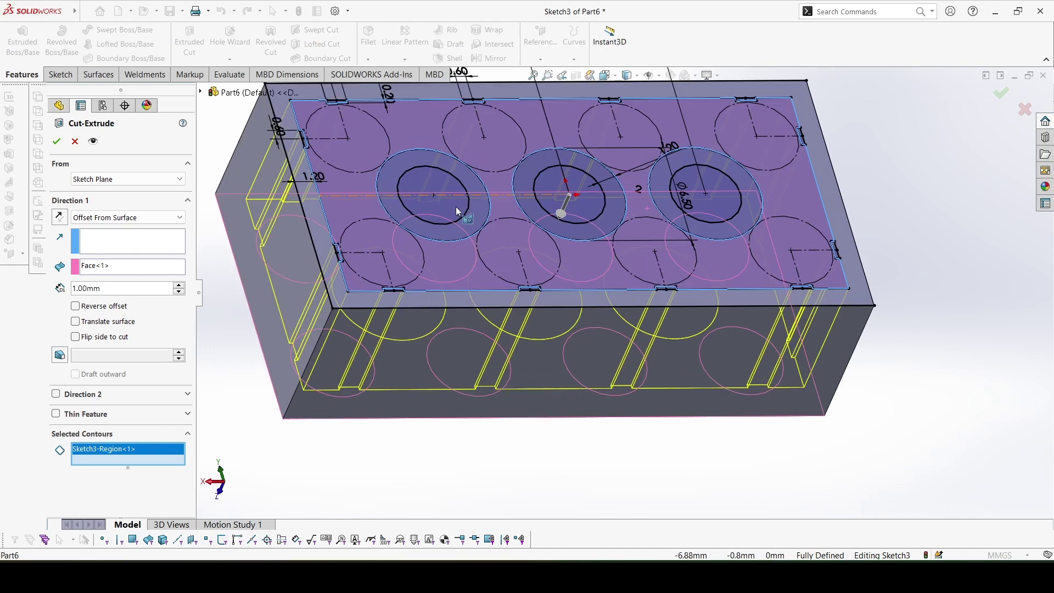
click(464, 206)
click(582, 210)
click(705, 198)
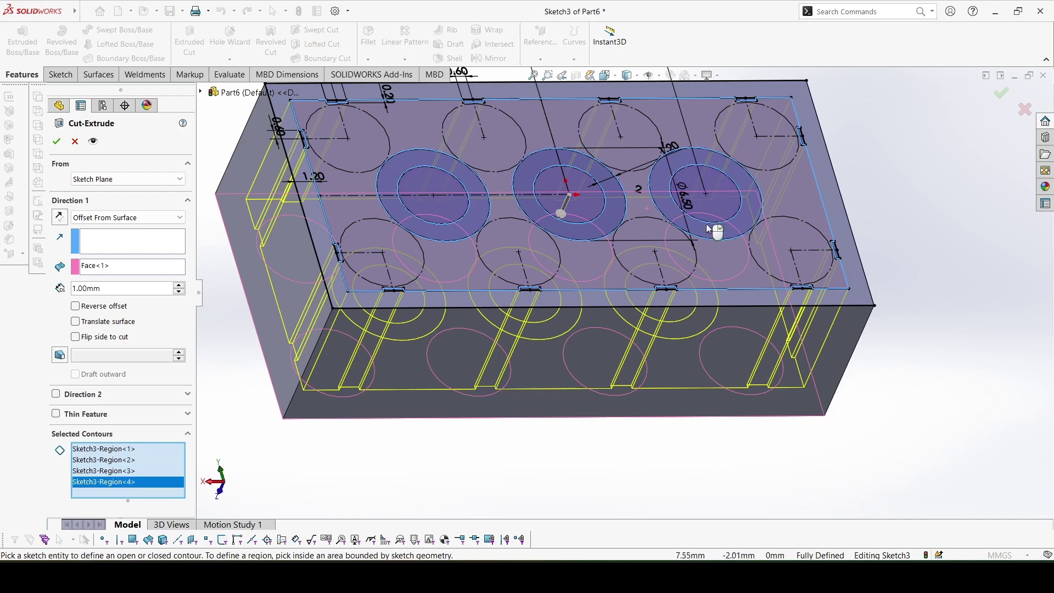
Step: Confirm Cut-Extrude1, hollowing the underside around three tubes, and view the result
middle_drag(709, 214, 988, 180)
click(1001, 94)
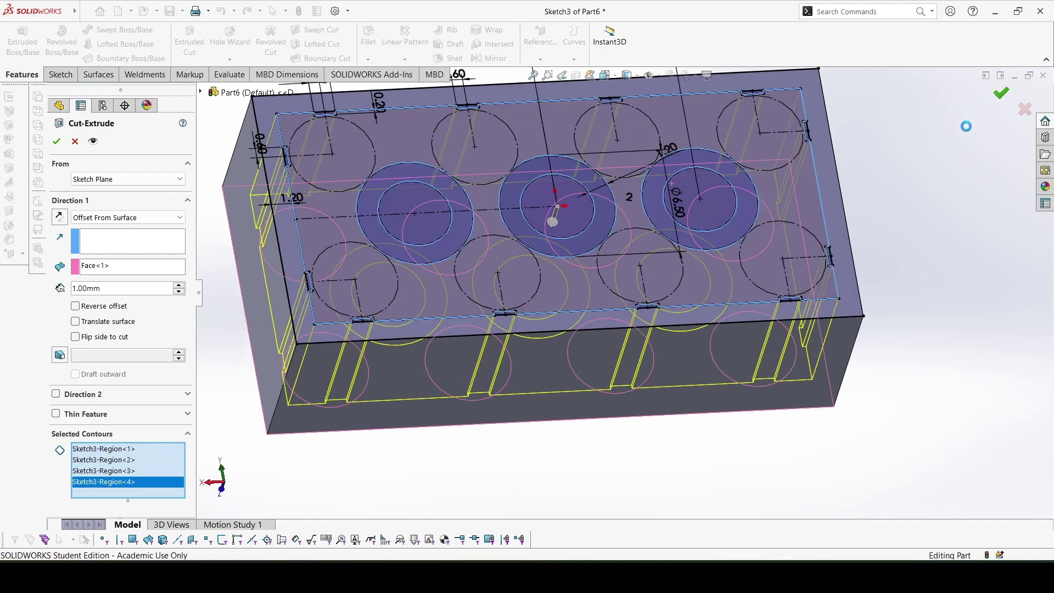
mouse_move(614, 210)
middle_down()
mouse_move(644, 399)
mouse_move(615, 304)
middle_up()
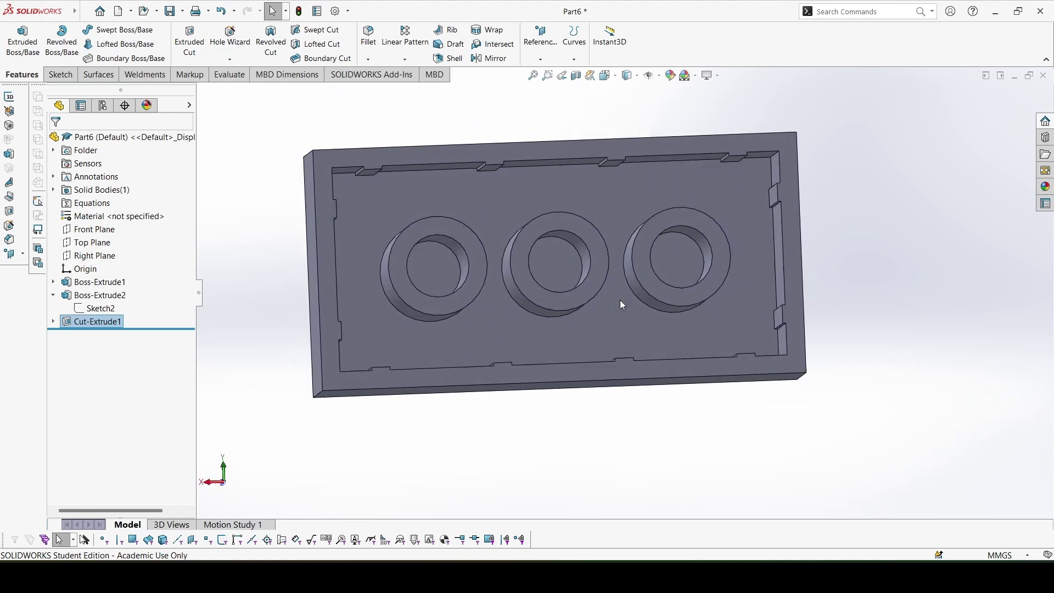
Step: Start a sketch on the hollow's inner ceiling and convert the stud circles from Sketch2
click(380, 199)
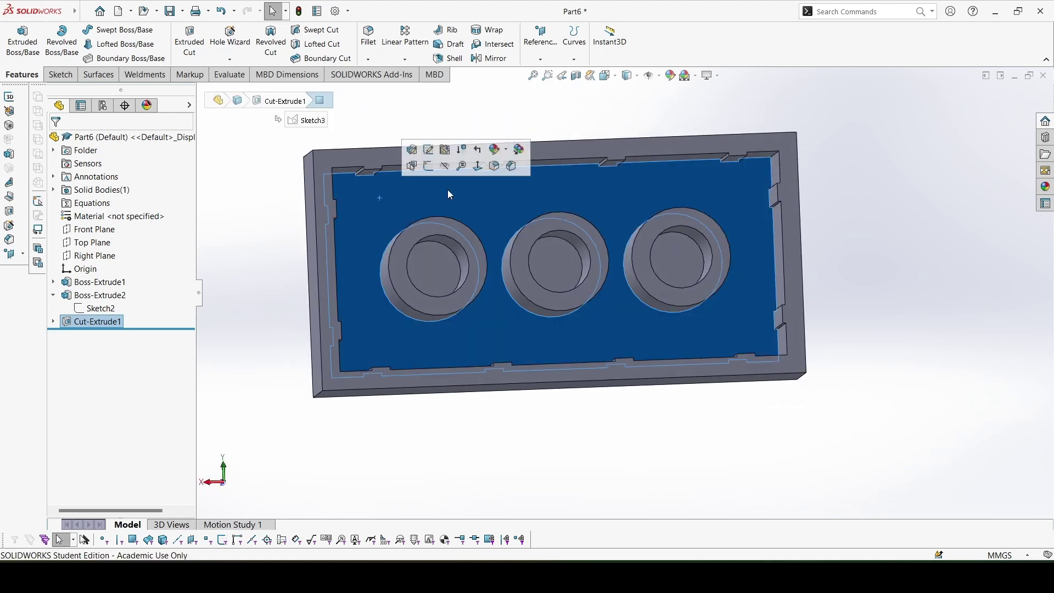
click(427, 166)
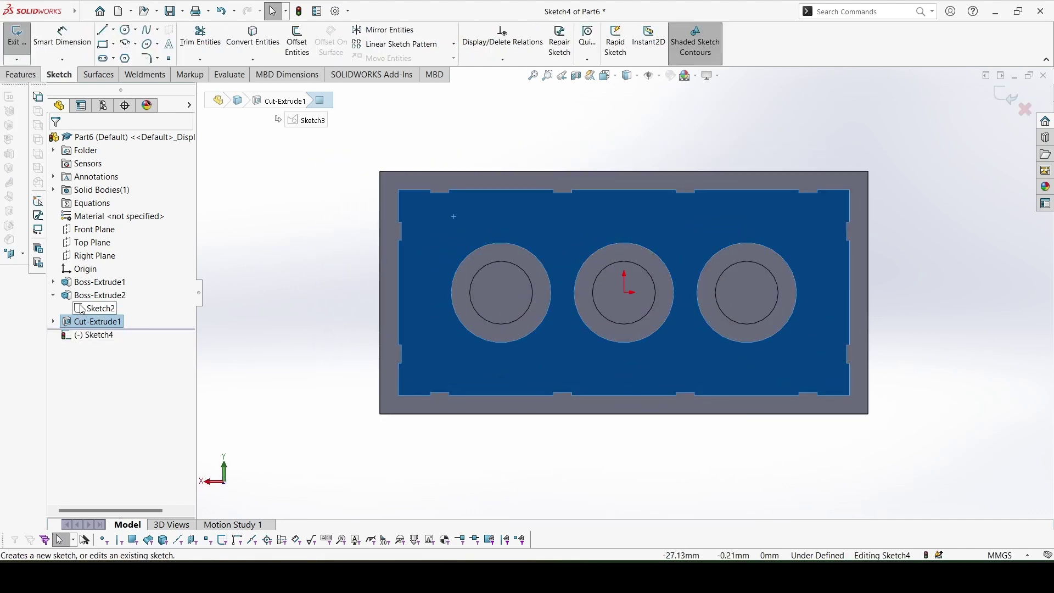
click(100, 308)
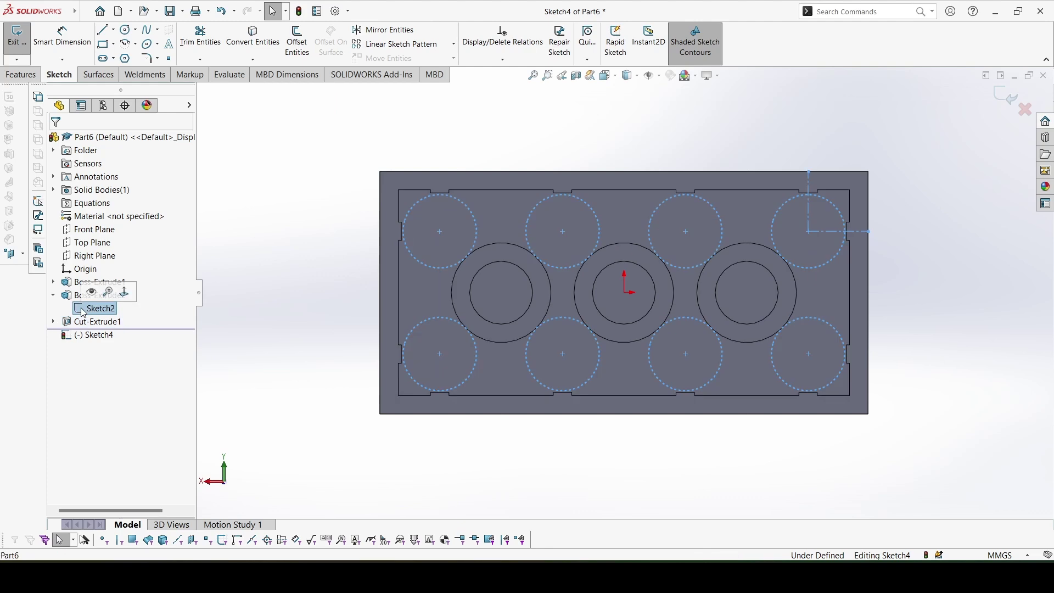
click(252, 41)
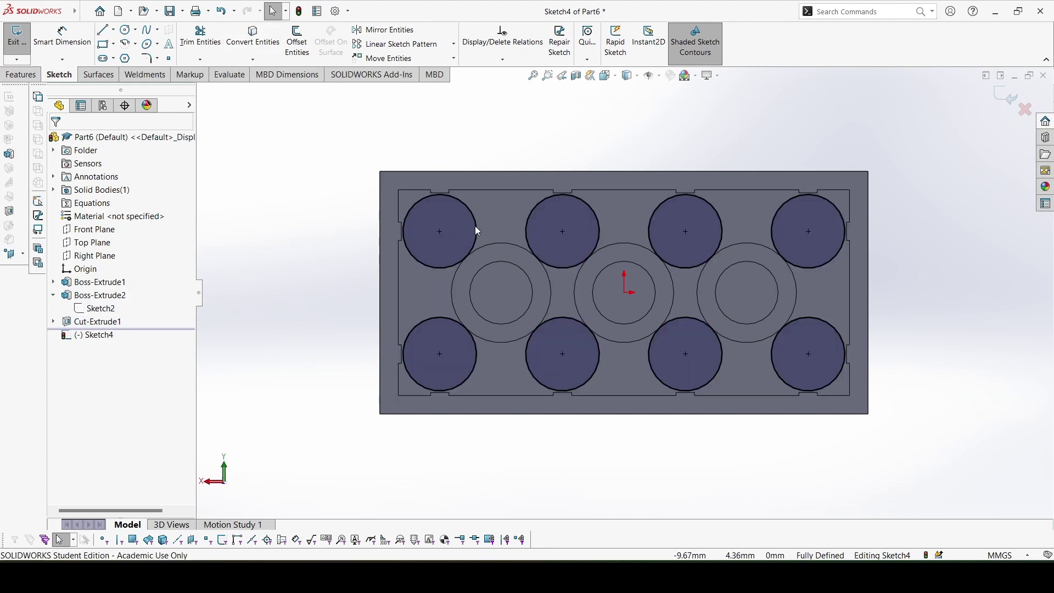
Step: Select all eight stud circles and mark them For construction
click(438, 230)
ctrl+click(562, 231)
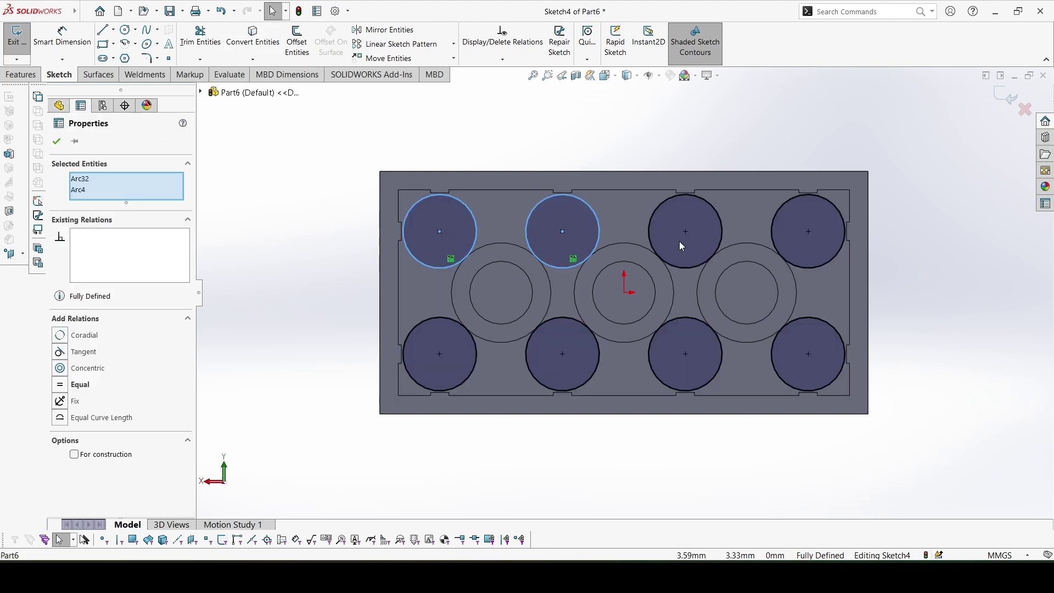
ctrl+click(685, 231)
ctrl+click(809, 230)
ctrl+click(808, 354)
ctrl+click(686, 354)
ctrl+click(563, 354)
ctrl+click(445, 375)
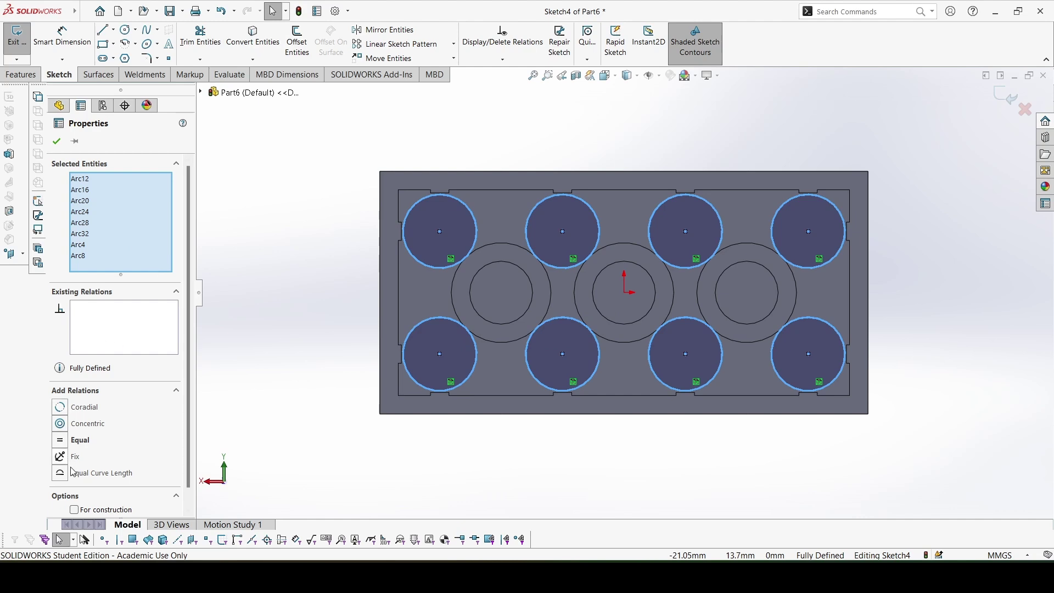
click(73, 510)
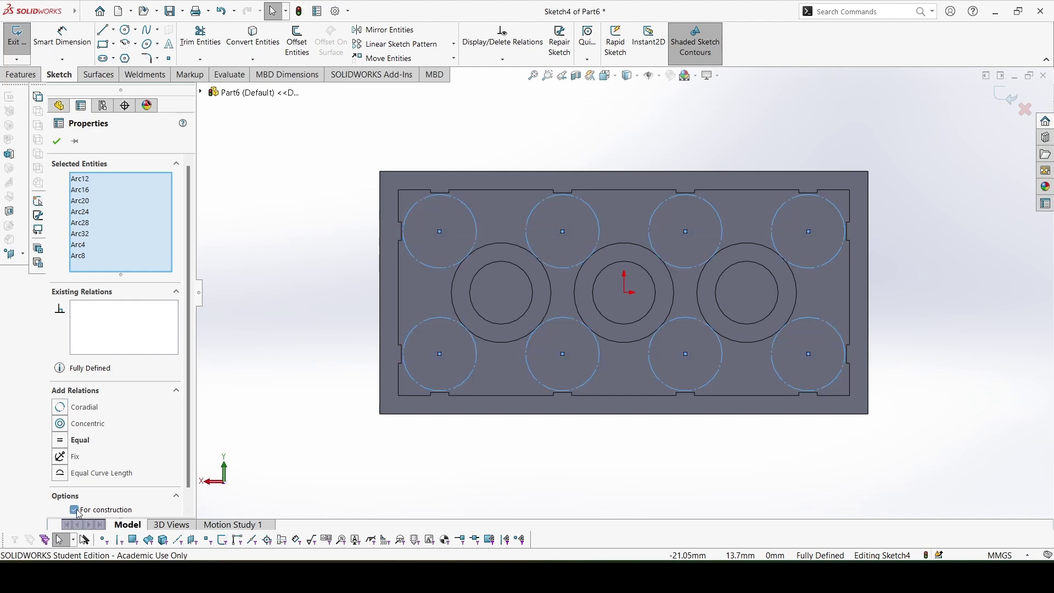
Step: Offset the eight circles 1.10 mm inward (Reverse) to create the stud-hole circles
click(296, 43)
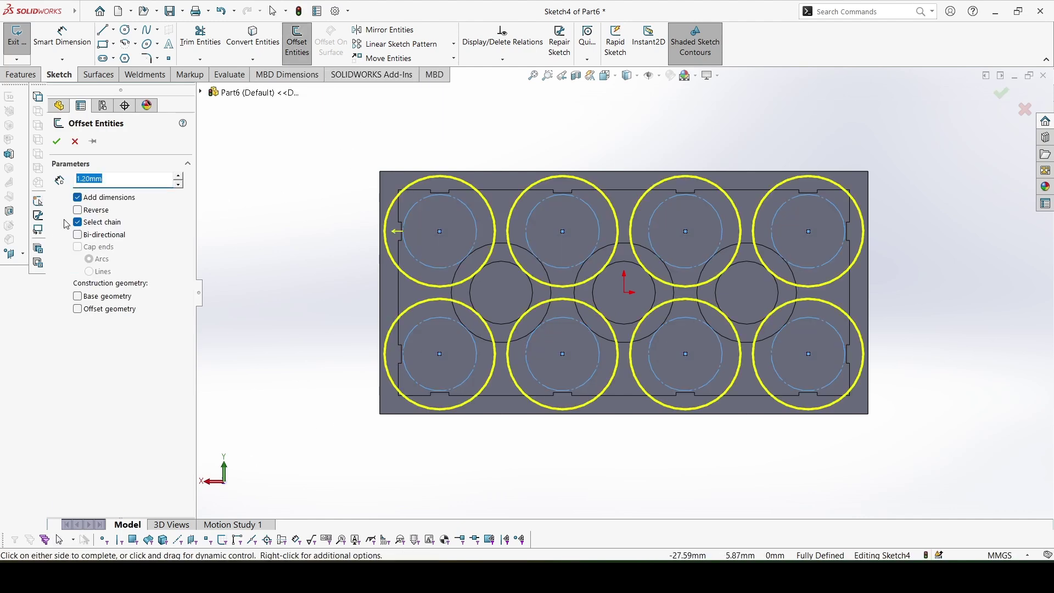
click(78, 210)
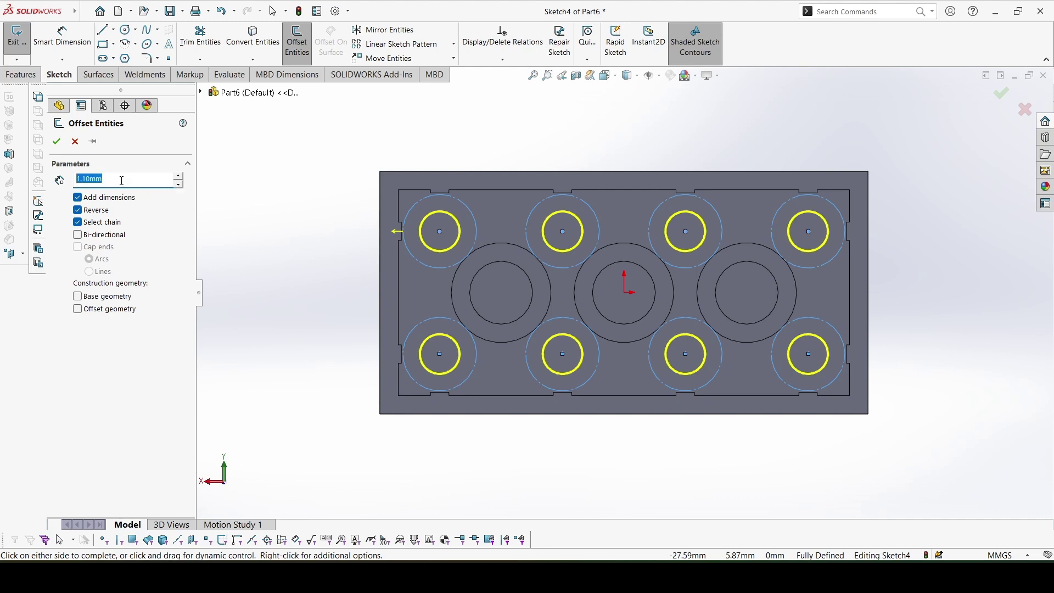
key(Return)
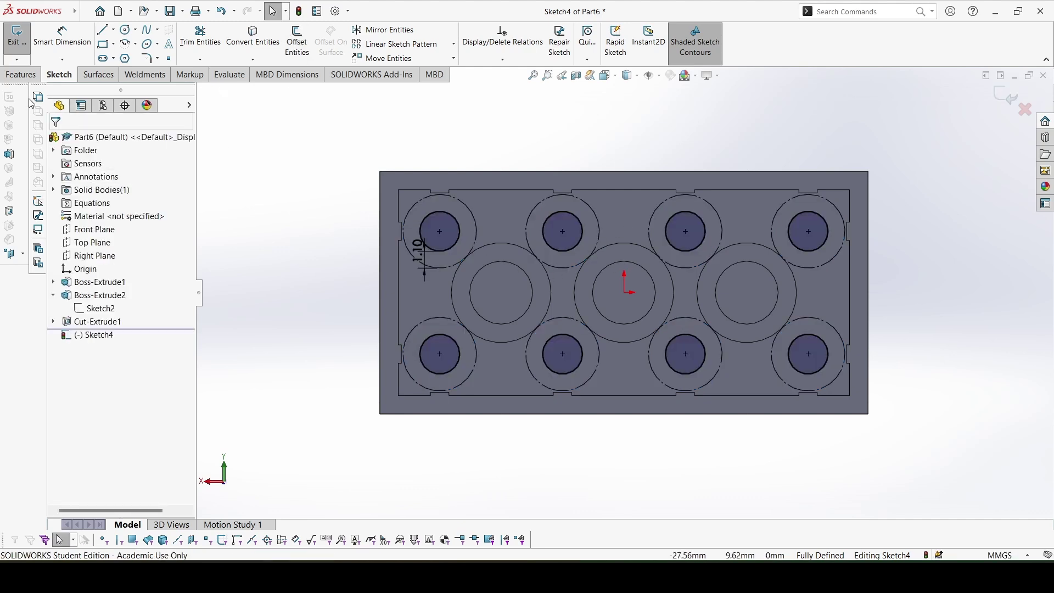
Step: Start an extruded cut from the stud-hole sketch, referencing the studded face for the end condition
click(20, 74)
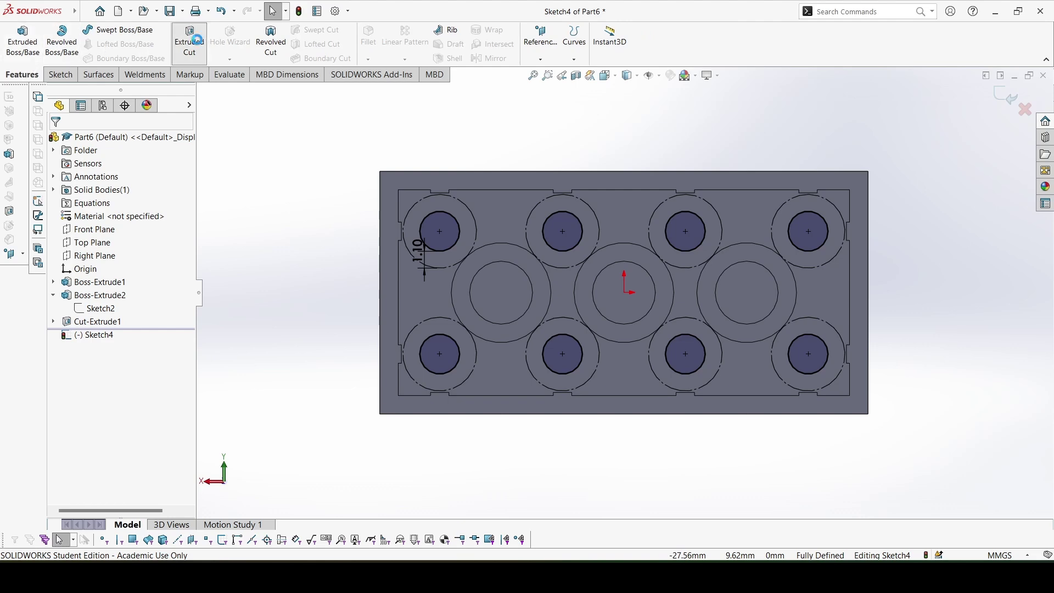
click(189, 40)
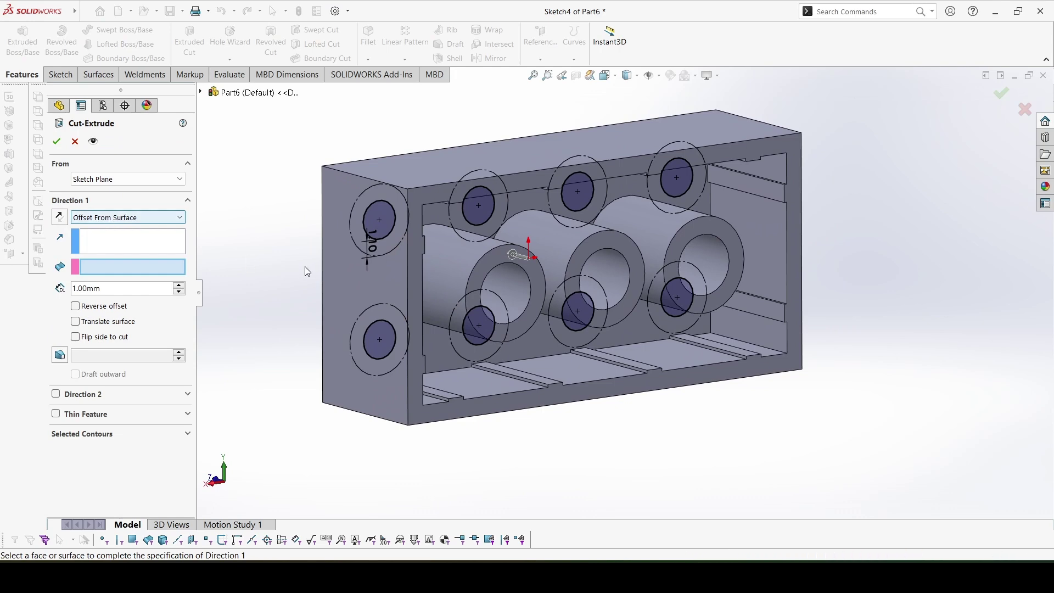
middle_drag(306, 267, 401, 242)
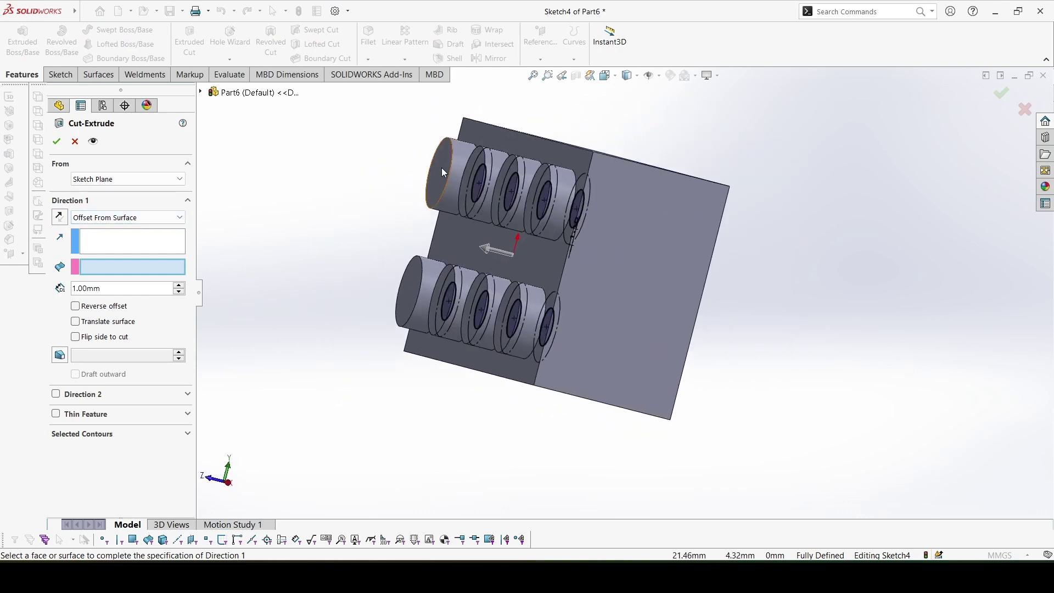
click(442, 168)
mouse_move(442, 167)
middle_down()
mouse_move(461, 177)
mouse_move(420, 268)
mouse_move(283, 273)
middle_up()
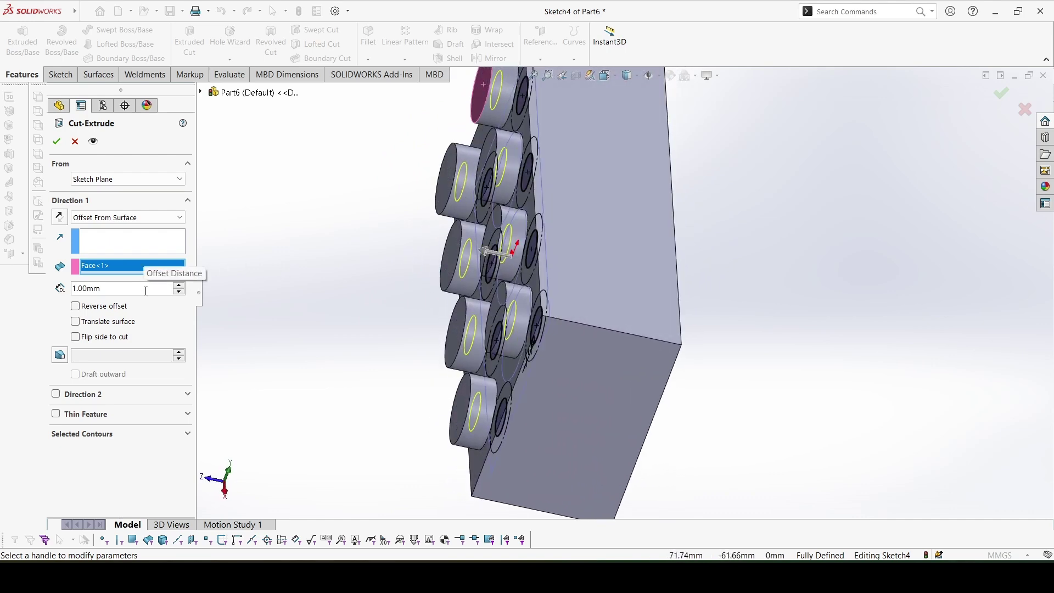
Step: Set the offset-from-surface distance to 1.10 mm and accept, creating Cut-Extrude2
drag(138, 287, 18, 284)
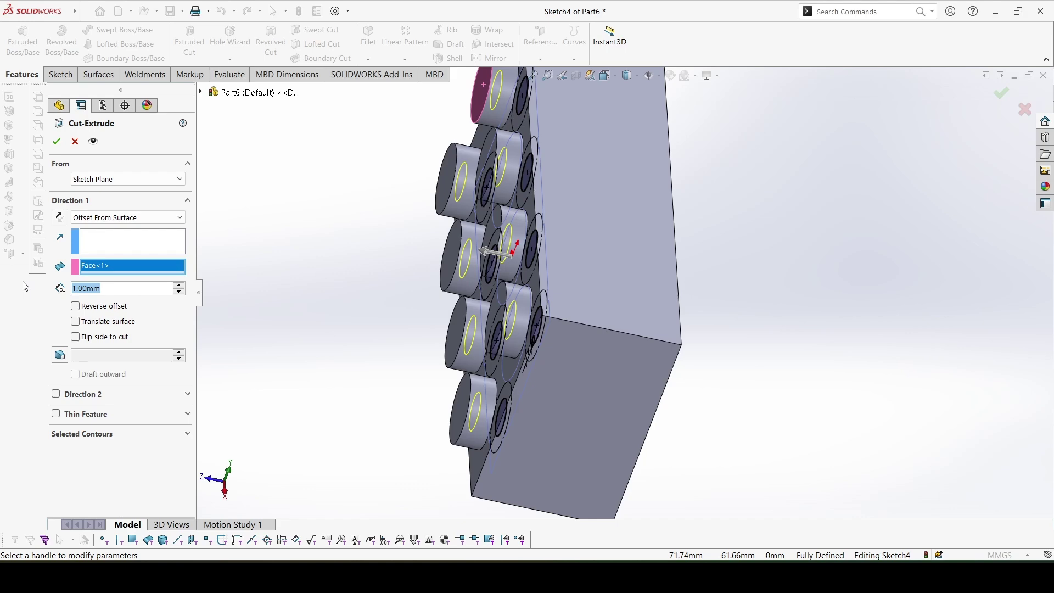
text(1.1)
key(Return)
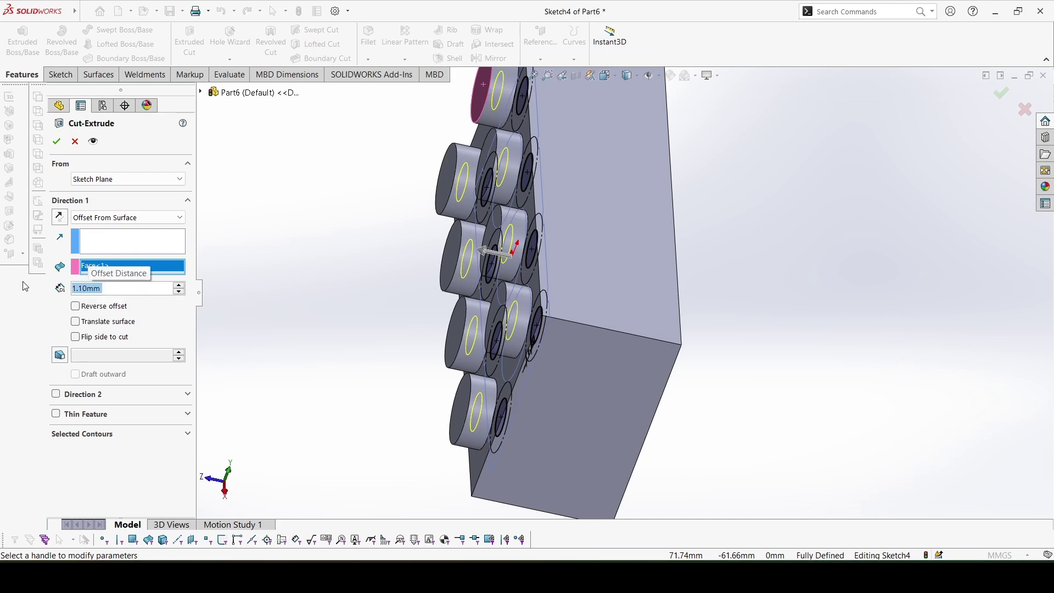
key(Return)
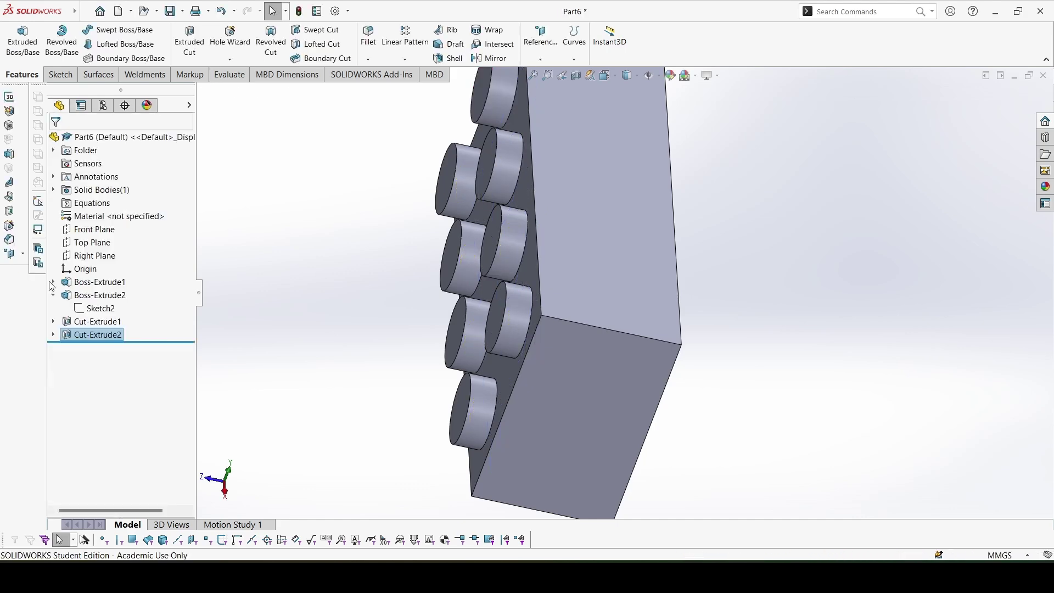
mouse_move(812, 291)
middle_down()
mouse_move(707, 323)
mouse_move(711, 355)
middle_up()
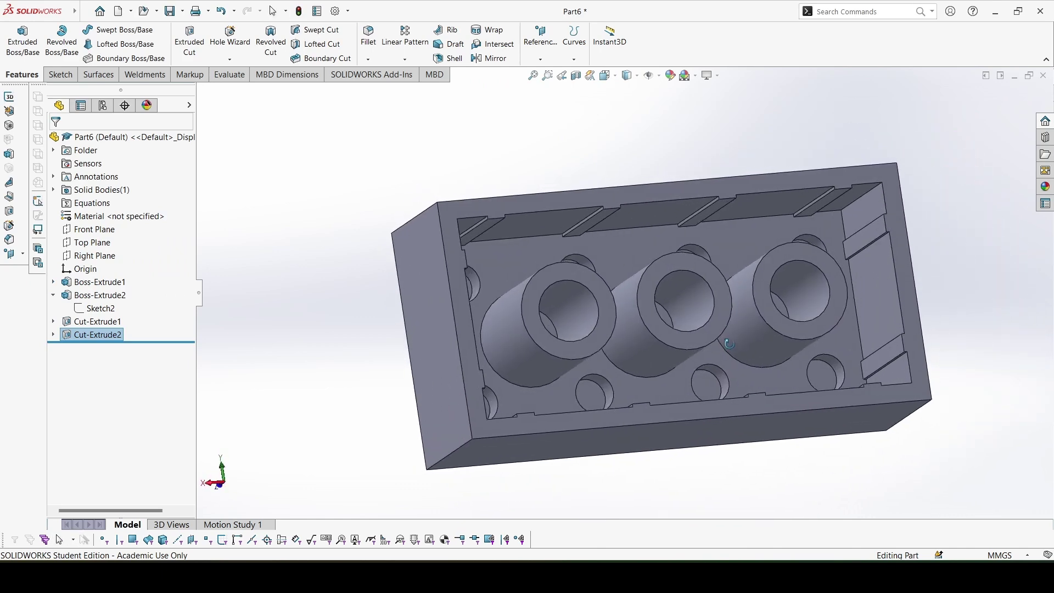
Step: Begin a new sketch on the inner underside face with the Line tool active
click(632, 249)
click(681, 216)
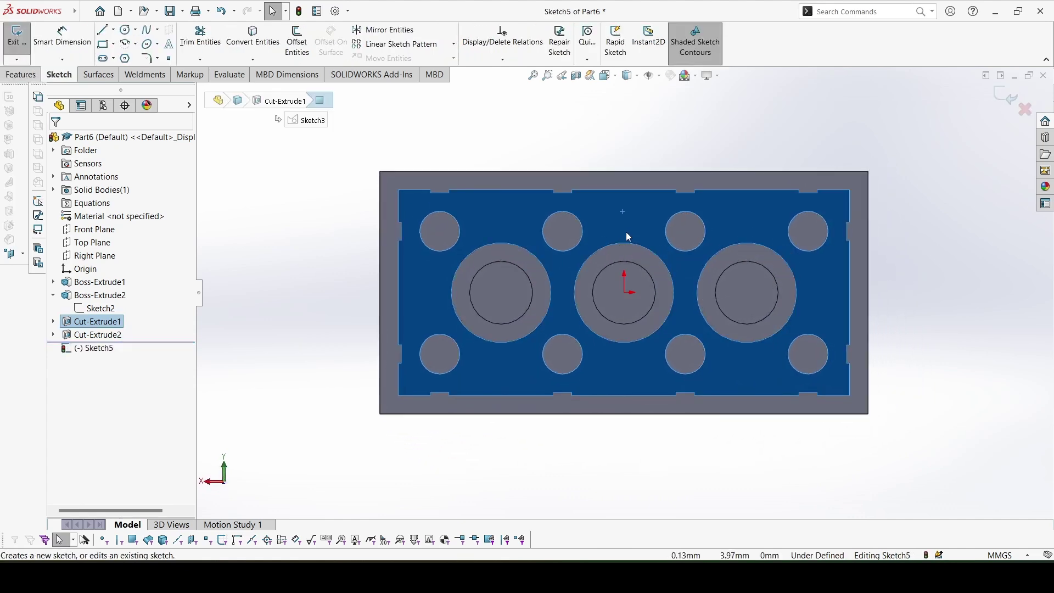
click(105, 31)
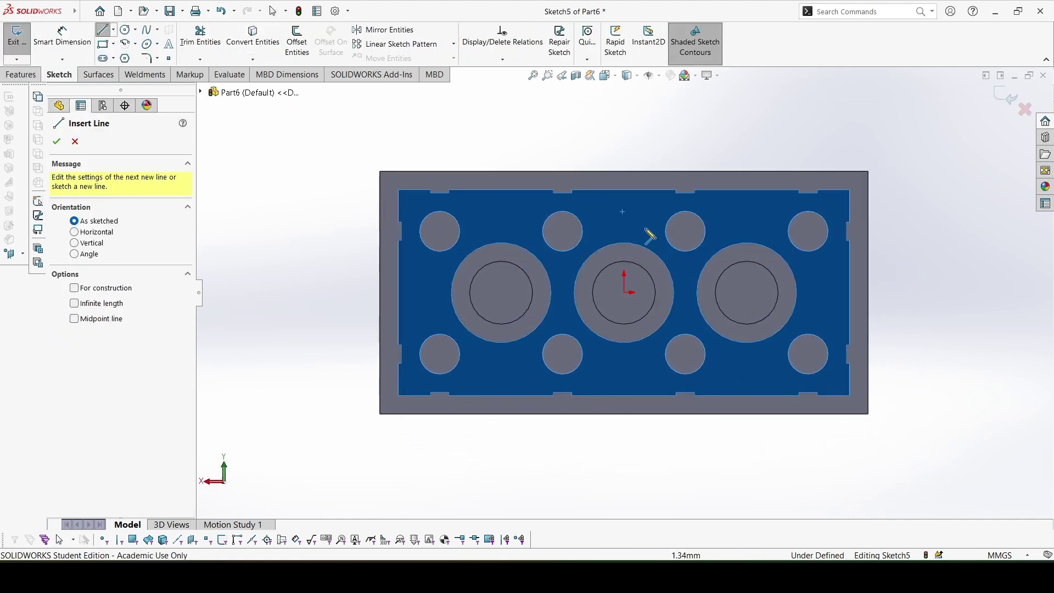
Step: Draw vertical lines from the top edge to the middle circle and from the circle to the bottom edge
click(628, 194)
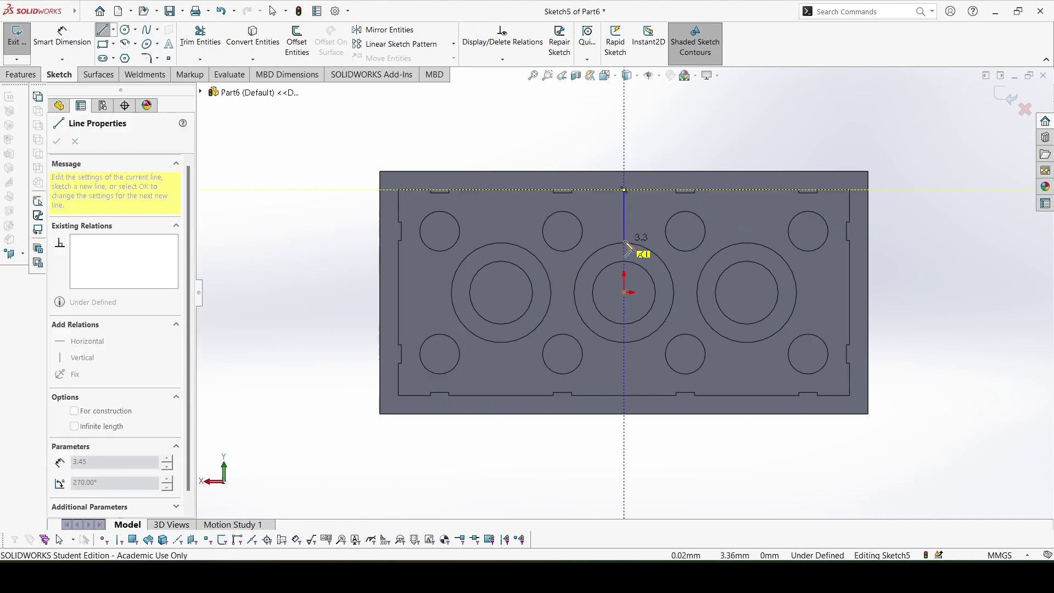
double_click(628, 289)
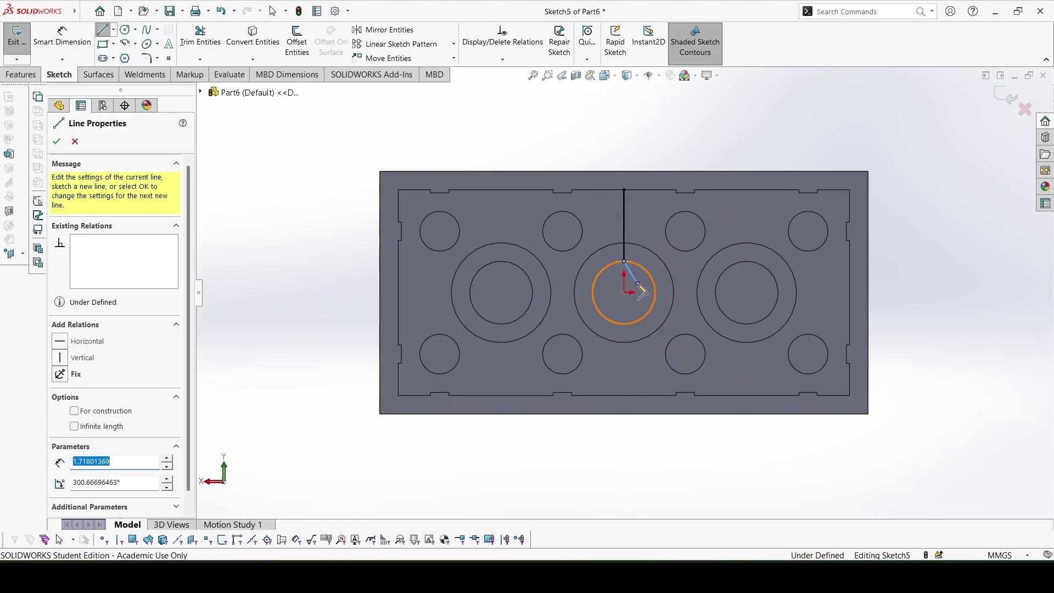
click(625, 323)
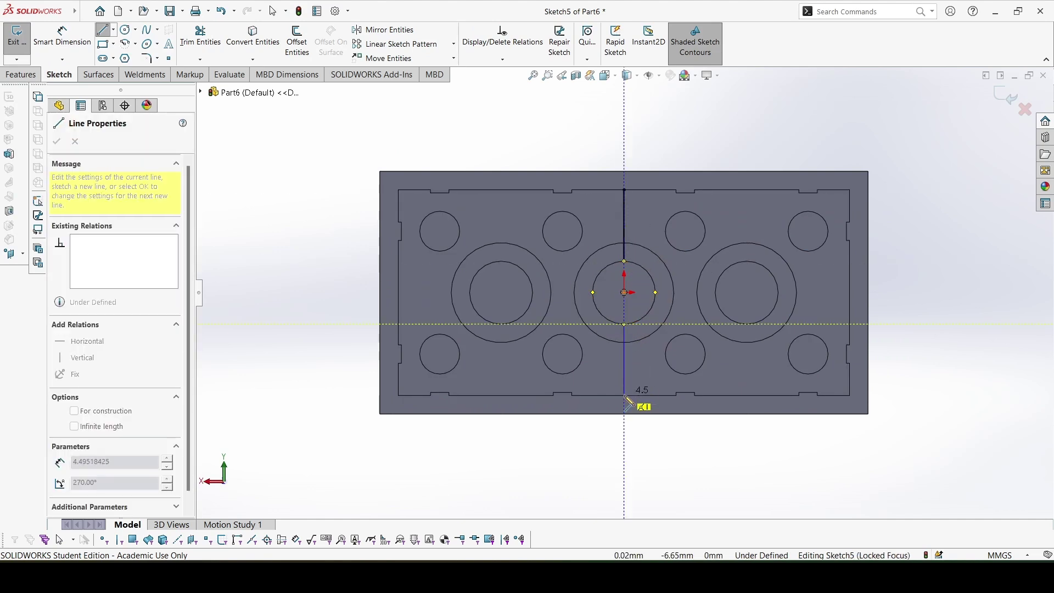
click(625, 397)
key(Escape)
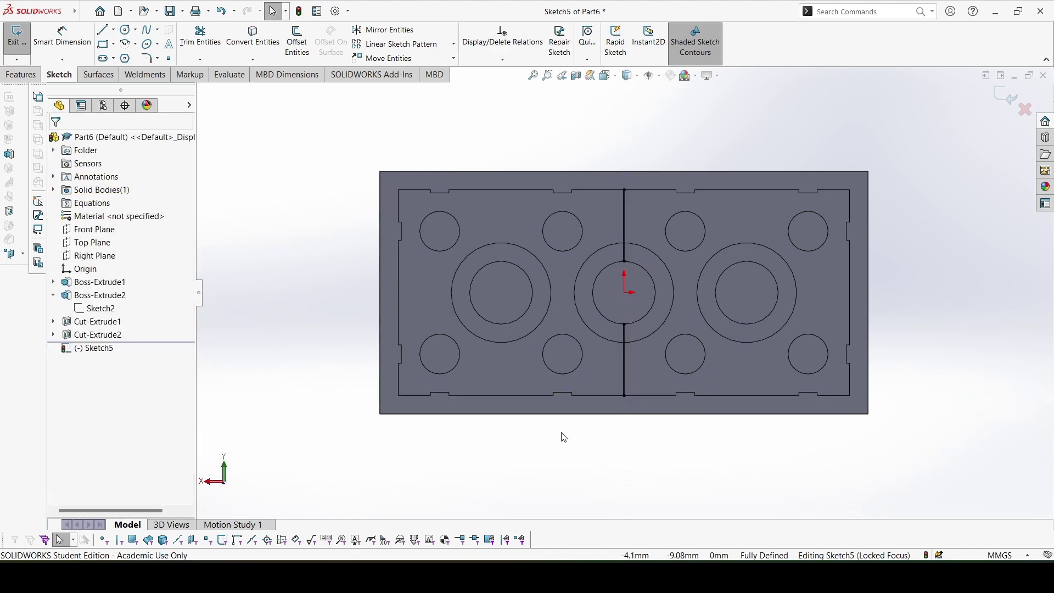
Step: Extrude the lines as a Mid-Plane thin feature with 1.10 mm rib thickness
click(20, 75)
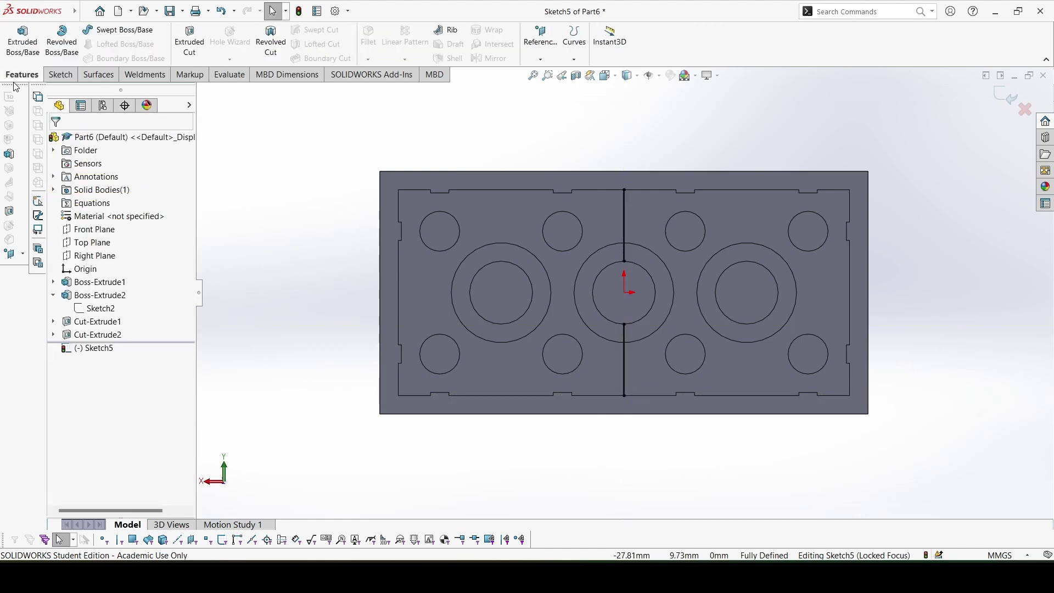
click(22, 42)
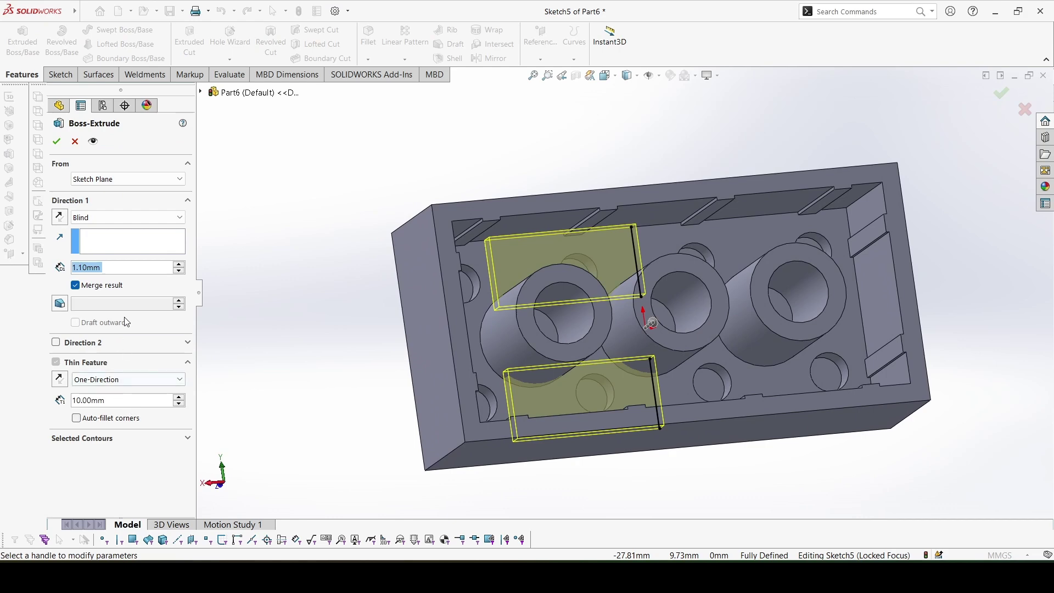
middle_drag(387, 361, 511, 347)
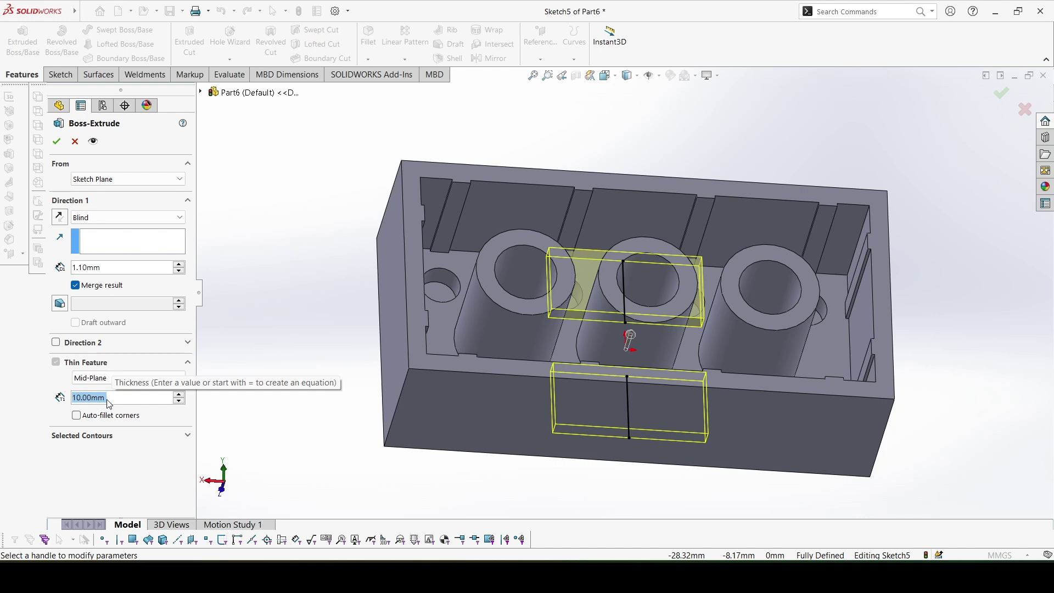
text(1.1)
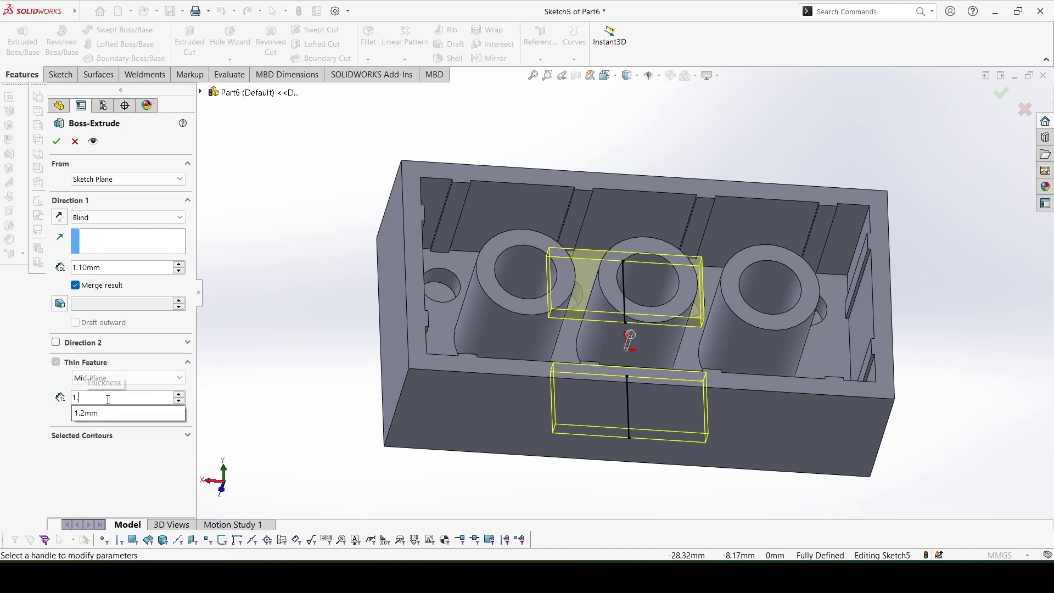
text(10mm)
key(Return)
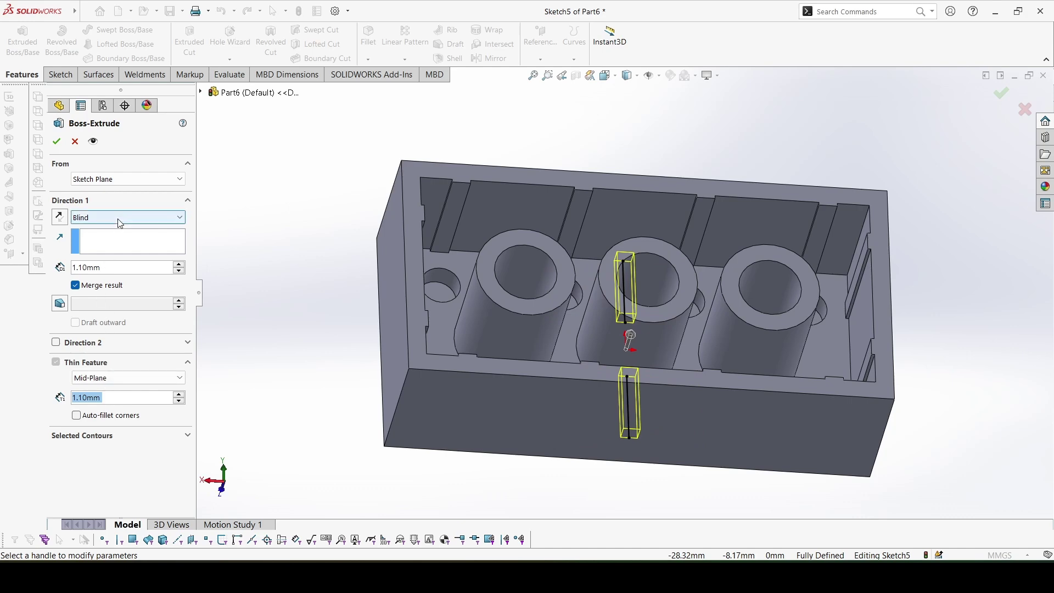
Step: End the rib 1.10 mm offset from the rim face and accept, creating Extrude-Thin1
click(128, 217)
click(104, 266)
click(638, 185)
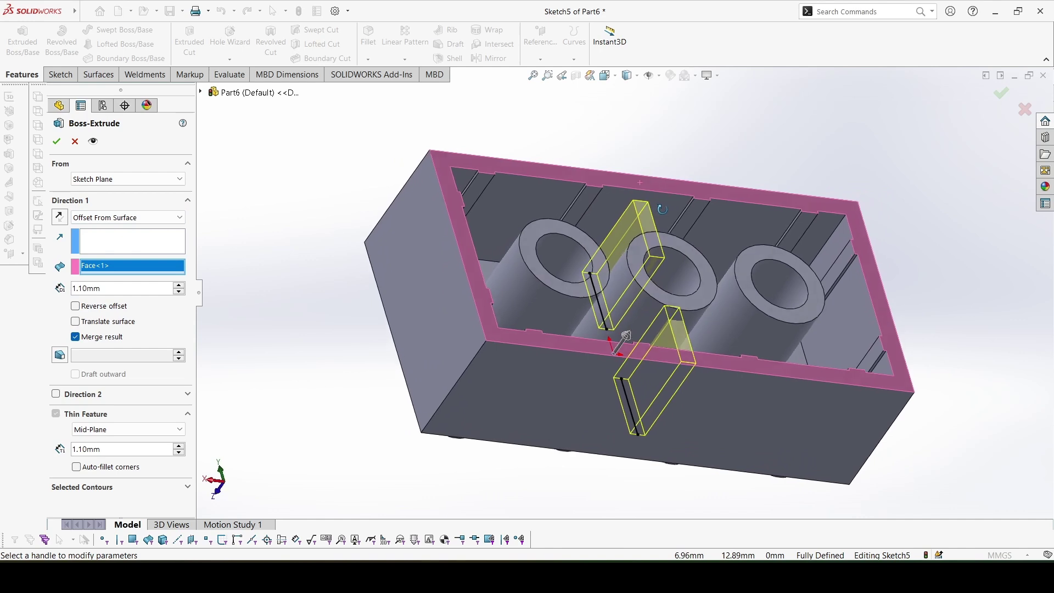
middle_drag(637, 229, 615, 266)
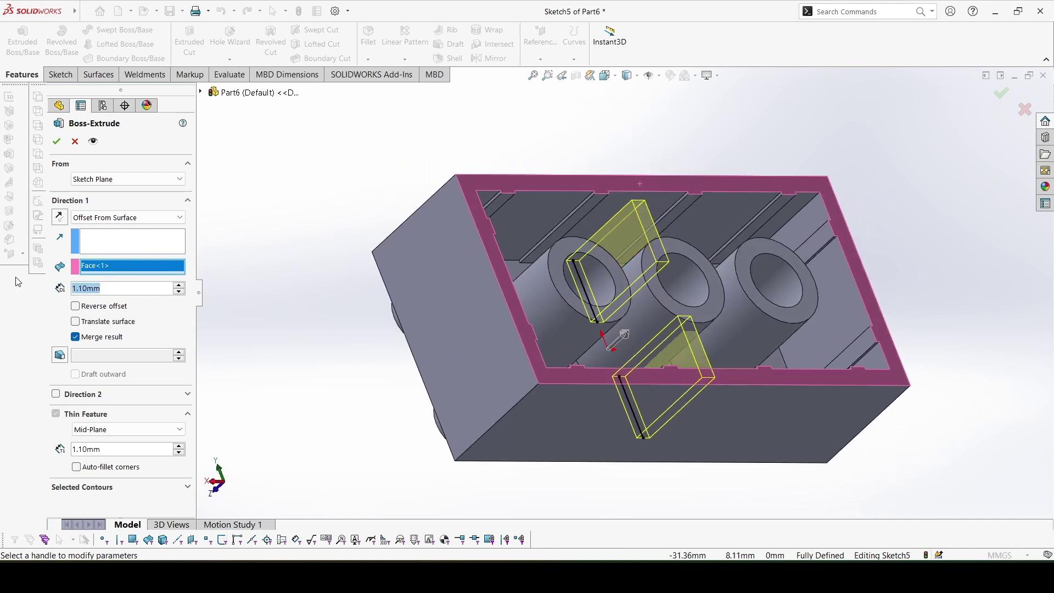
key(Return)
mouse_move(576, 329)
middle_down()
mouse_move(791, 267)
mouse_move(804, 177)
mouse_move(837, 206)
mouse_move(836, 461)
mouse_move(796, 301)
mouse_move(808, 173)
middle_up()
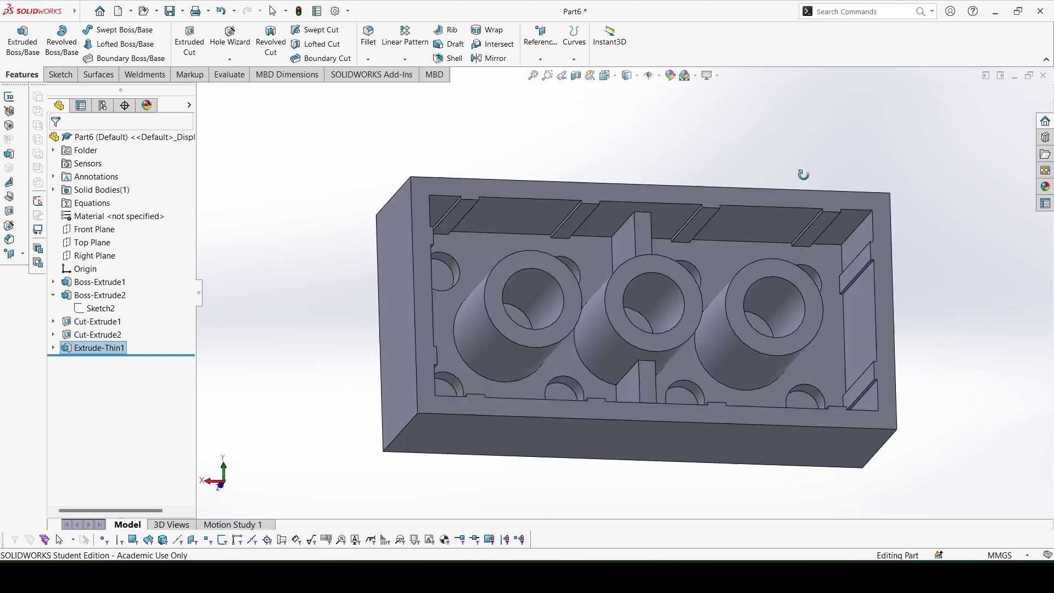
Step: Assign Plastics > ABS as the part's material
right_click(133, 217)
click(166, 228)
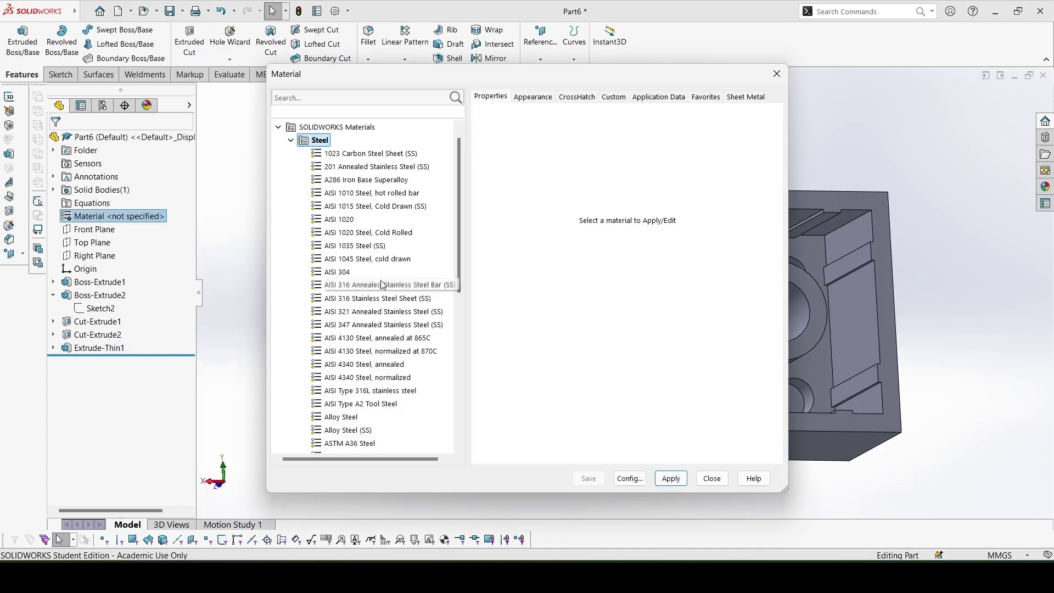
scroll(382, 288, down, 7)
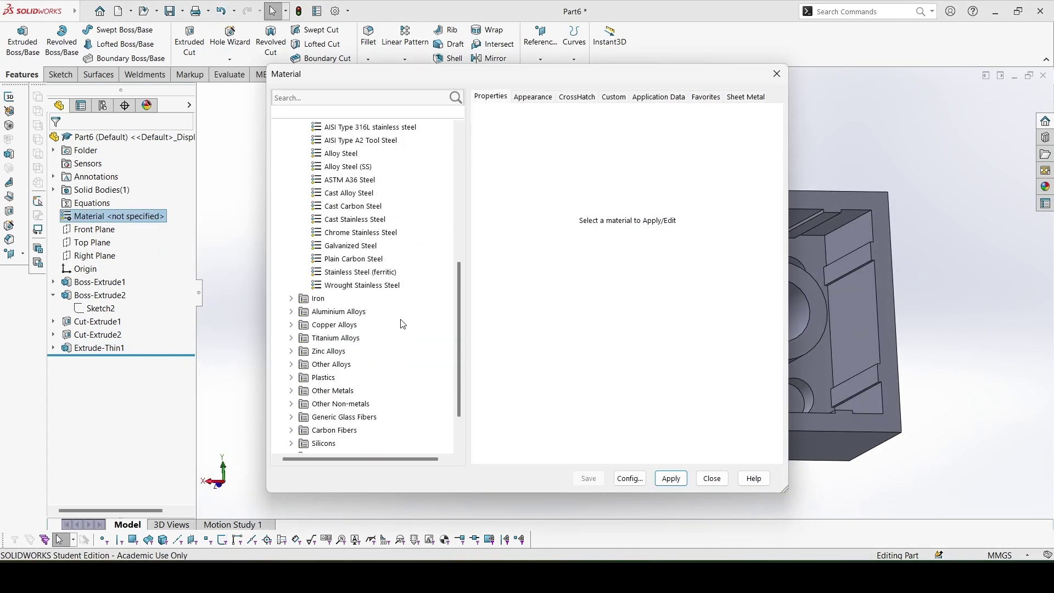
click(290, 378)
click(331, 141)
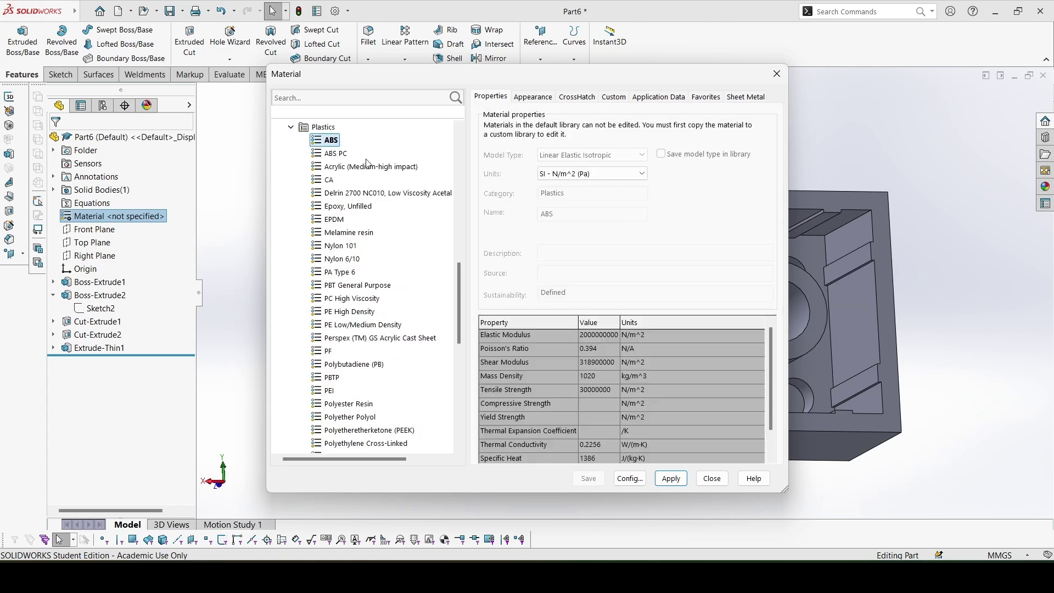
click(670, 479)
click(711, 479)
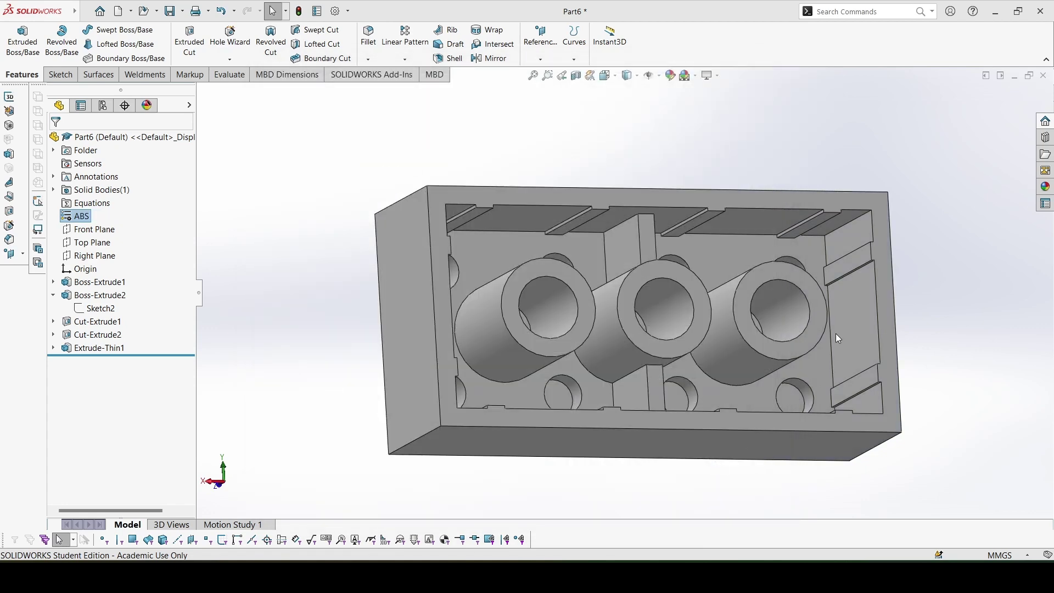
Step: Compute Mass Properties and verify the 2.26 g mass against the PDF answer key
middle_drag(773, 353, 806, 361)
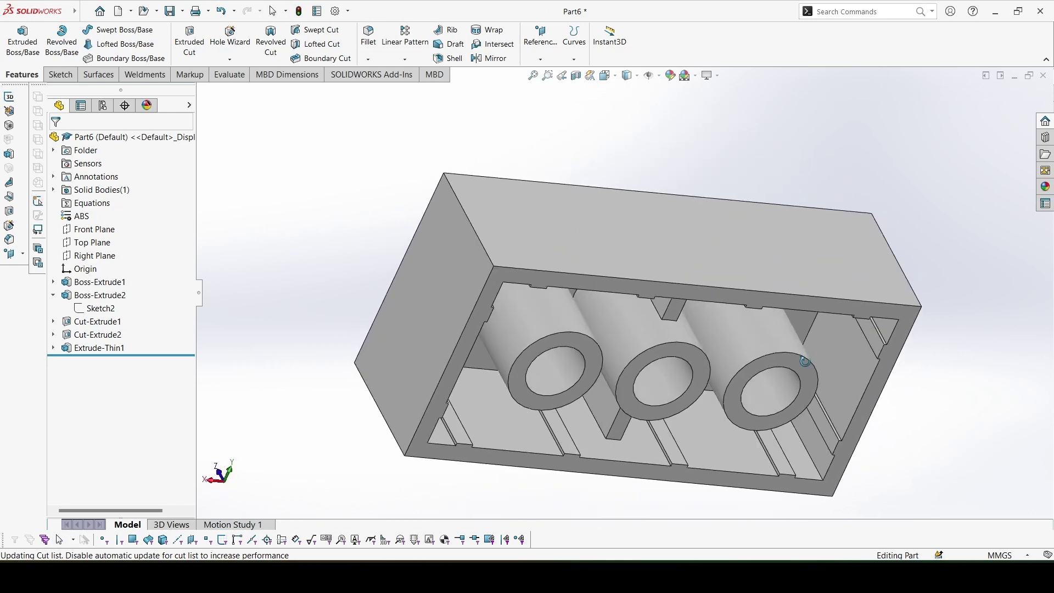
click(229, 74)
click(190, 41)
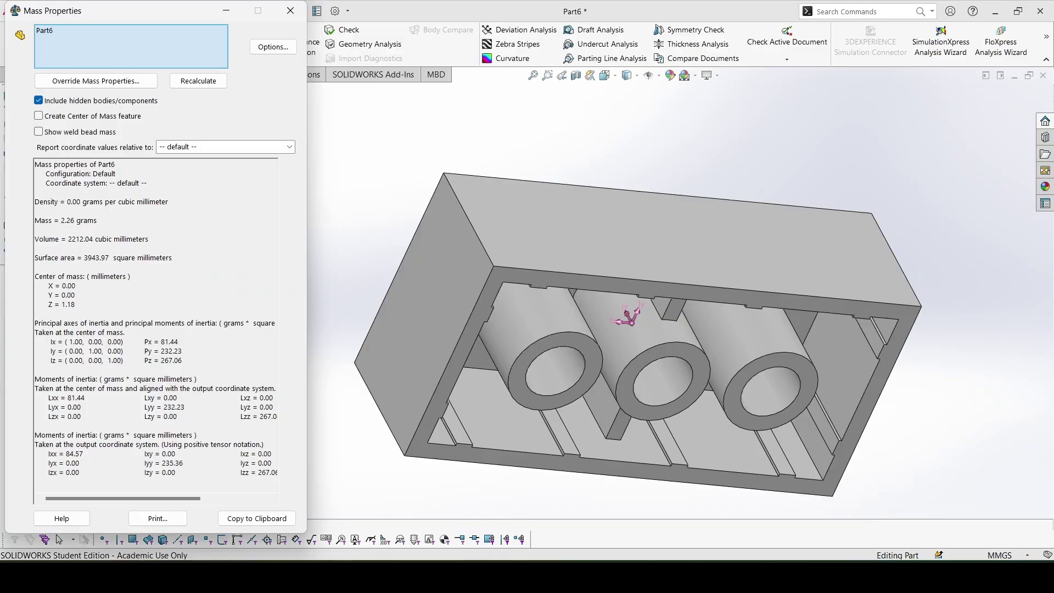
key(alt+Tab)
click(272, 14)
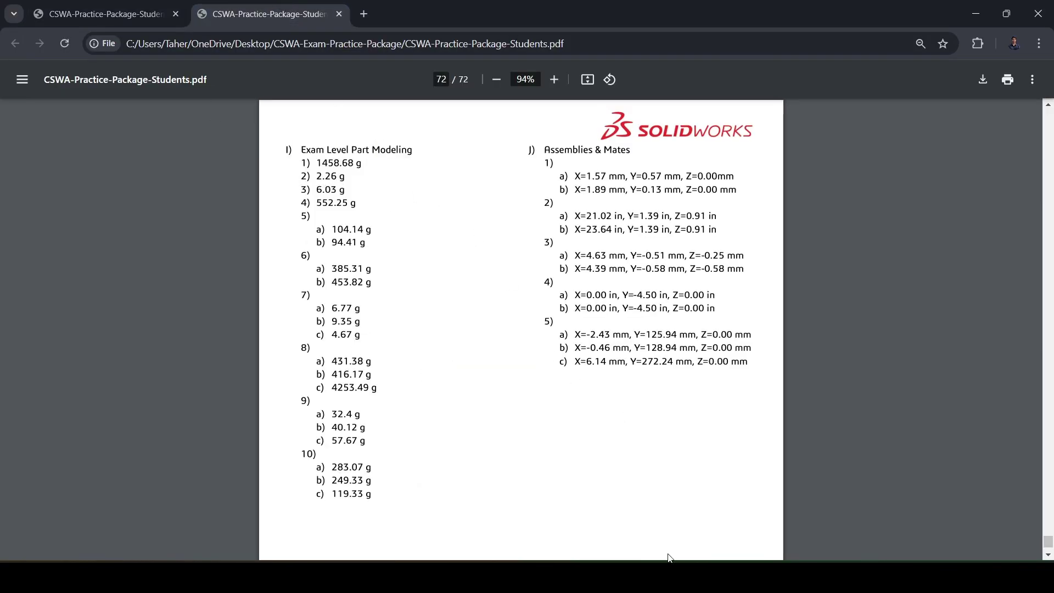
key(alt+Tab)
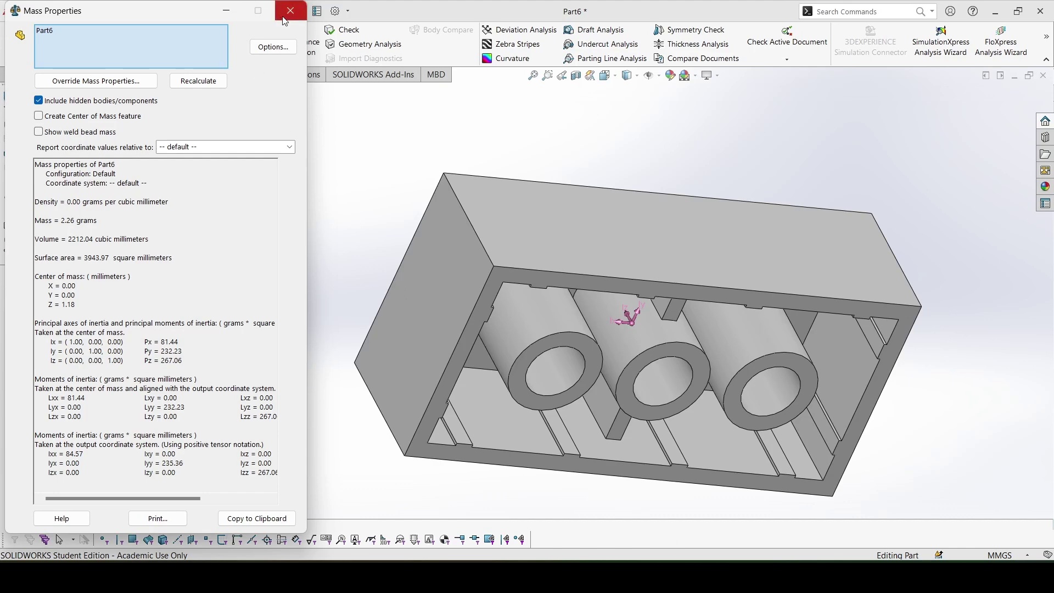
click(290, 11)
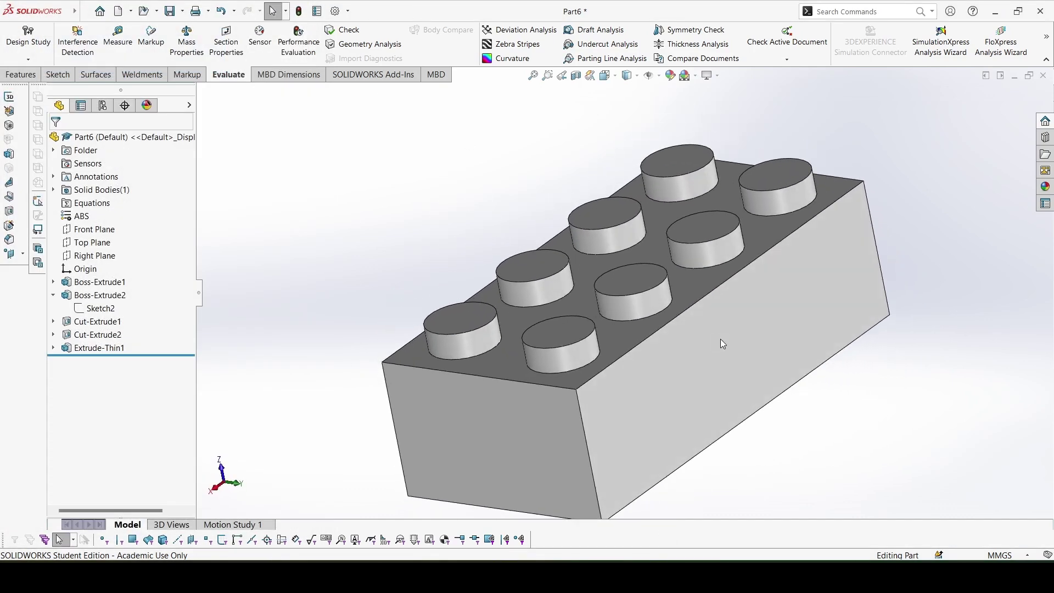